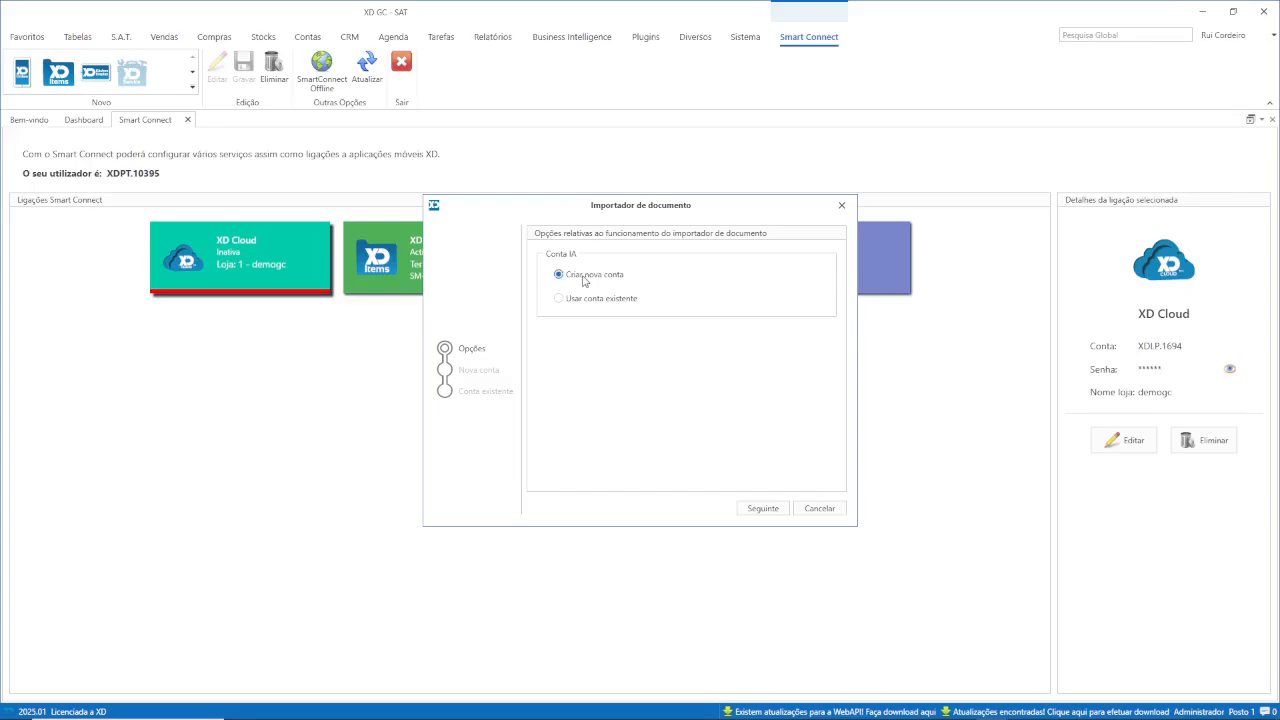
Switch to the PowerPoint slide on configuring the AI purchase importer account.
key("alt+Tab")
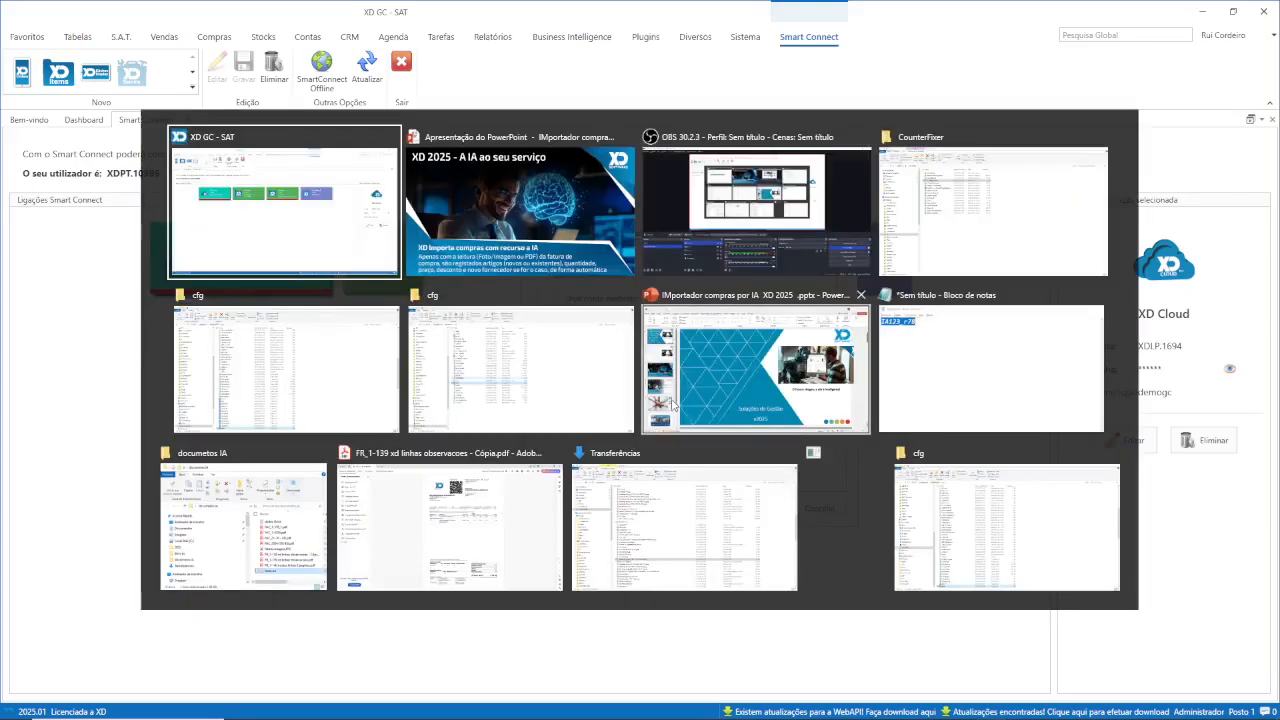
key("alt+Tab")
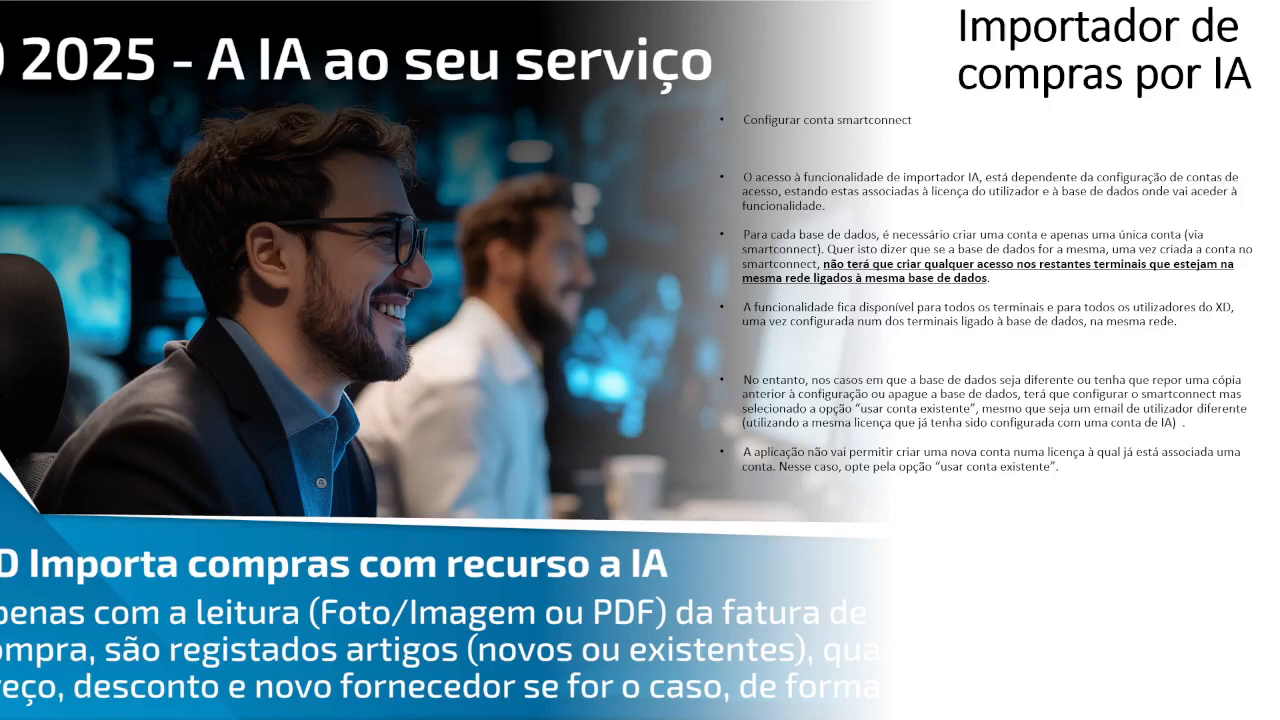
Flip between the slideshow and XD GC, ending on the Importador de documento wizard.
key("alt+Tab")
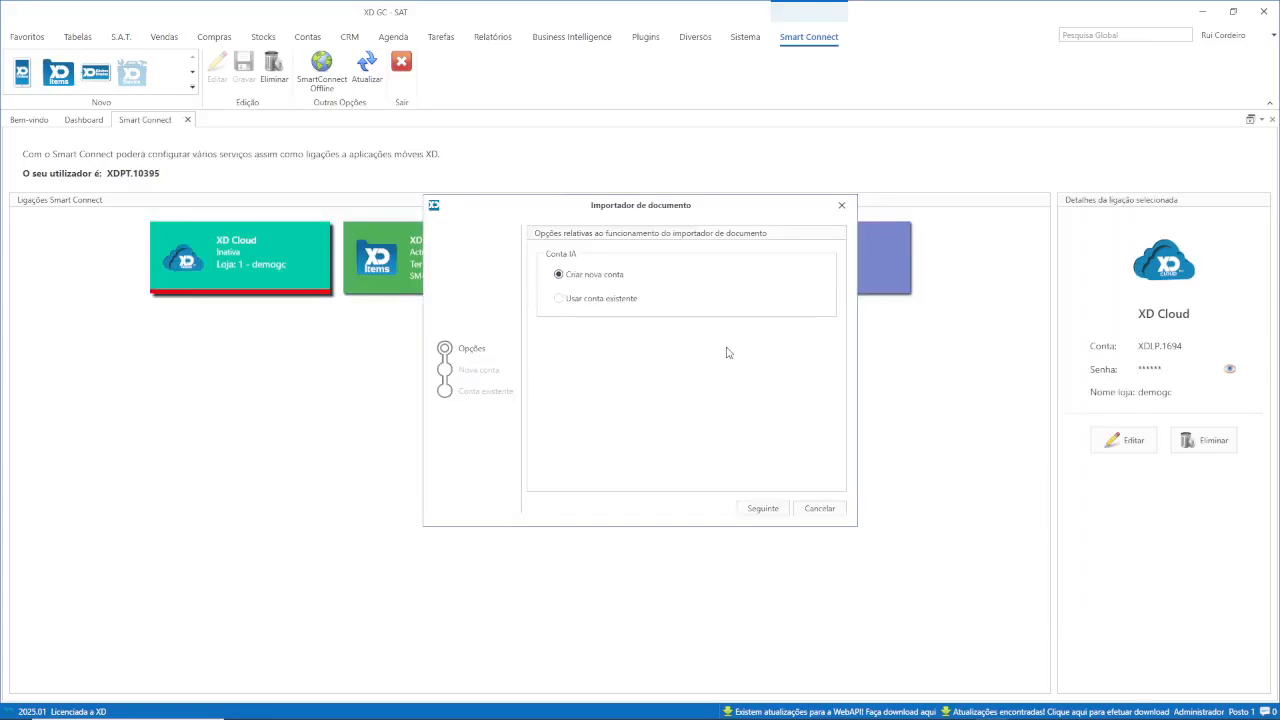
key("alt+Tab")
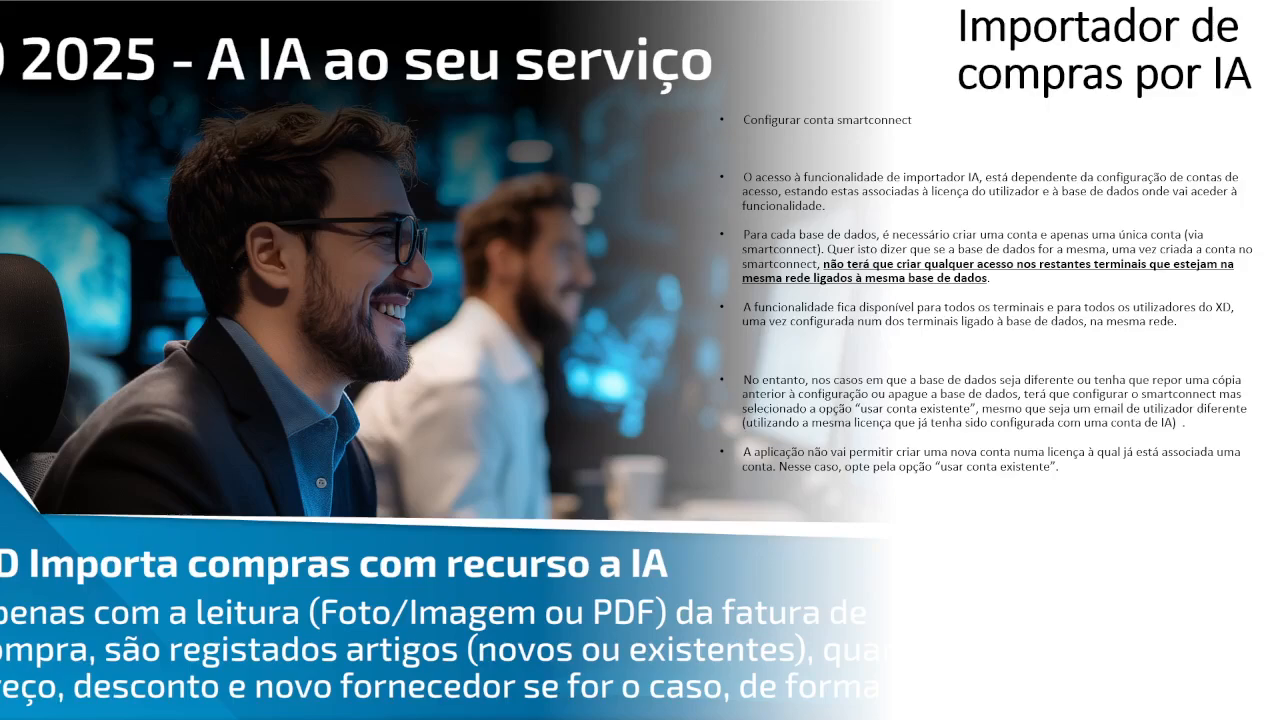
key("alt+Tab")
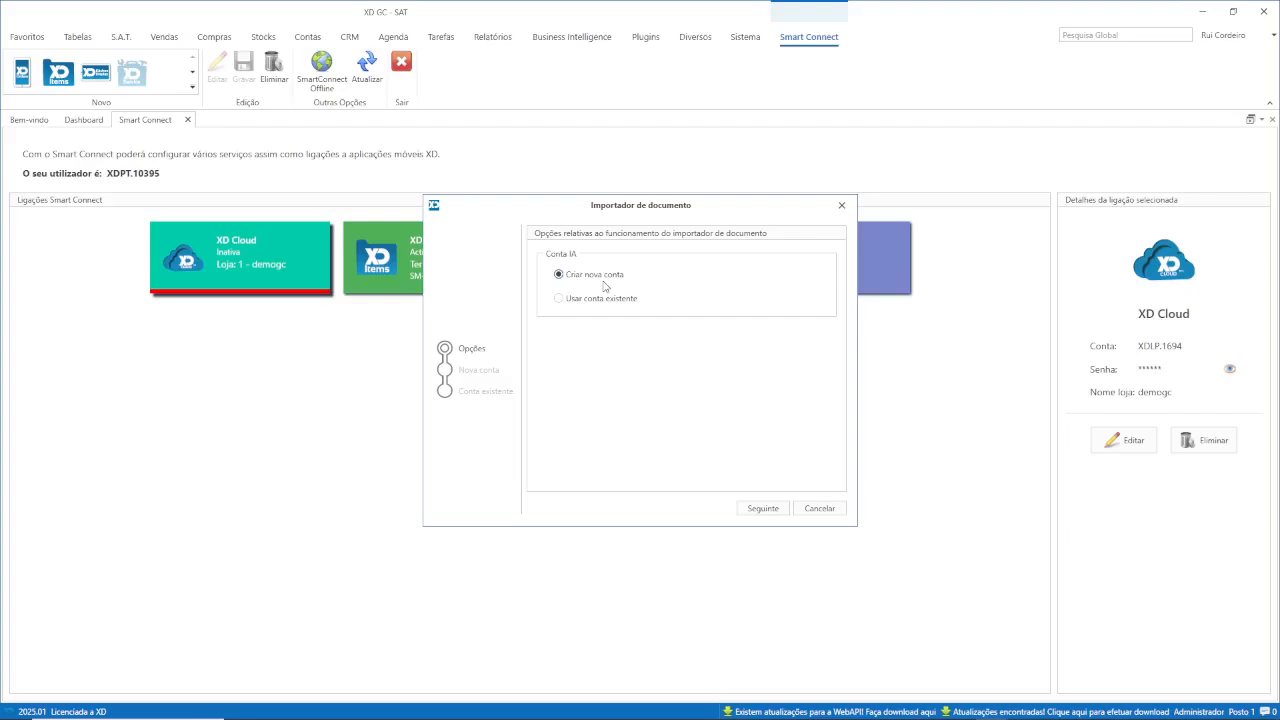
Choose 'Criar nova conta' for the Conta IA and advance to the Nova conta step.
left_click(590, 302)
left_click(605, 277)
left_click(595, 299)
left_click(595, 280)
key("alt+Tab")
key("alt+Tab")
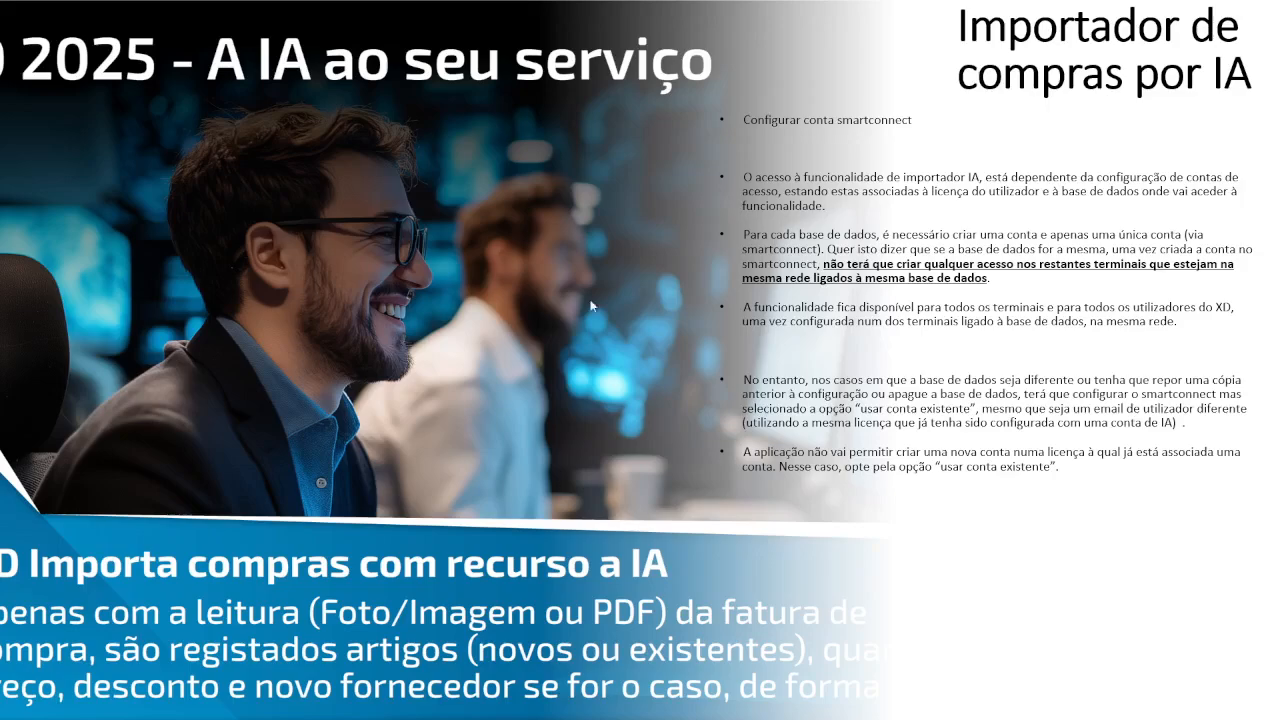
key("alt+Tab")
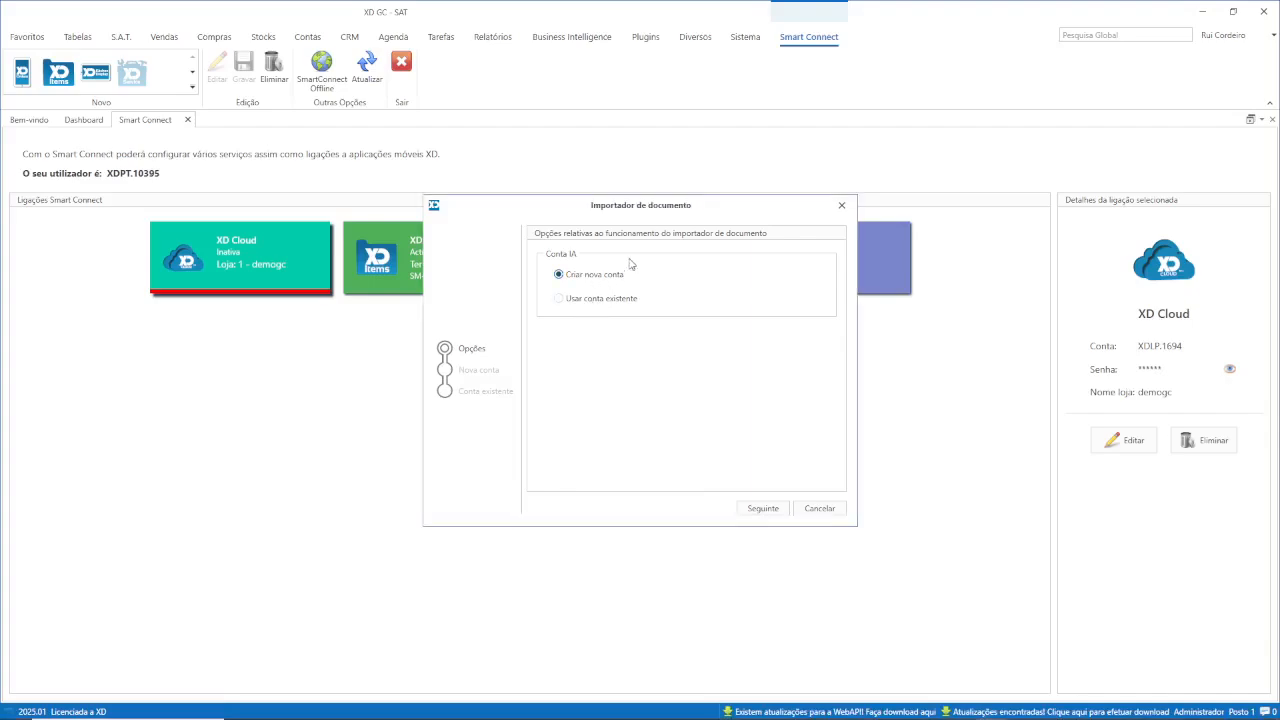
left_click(764, 510)
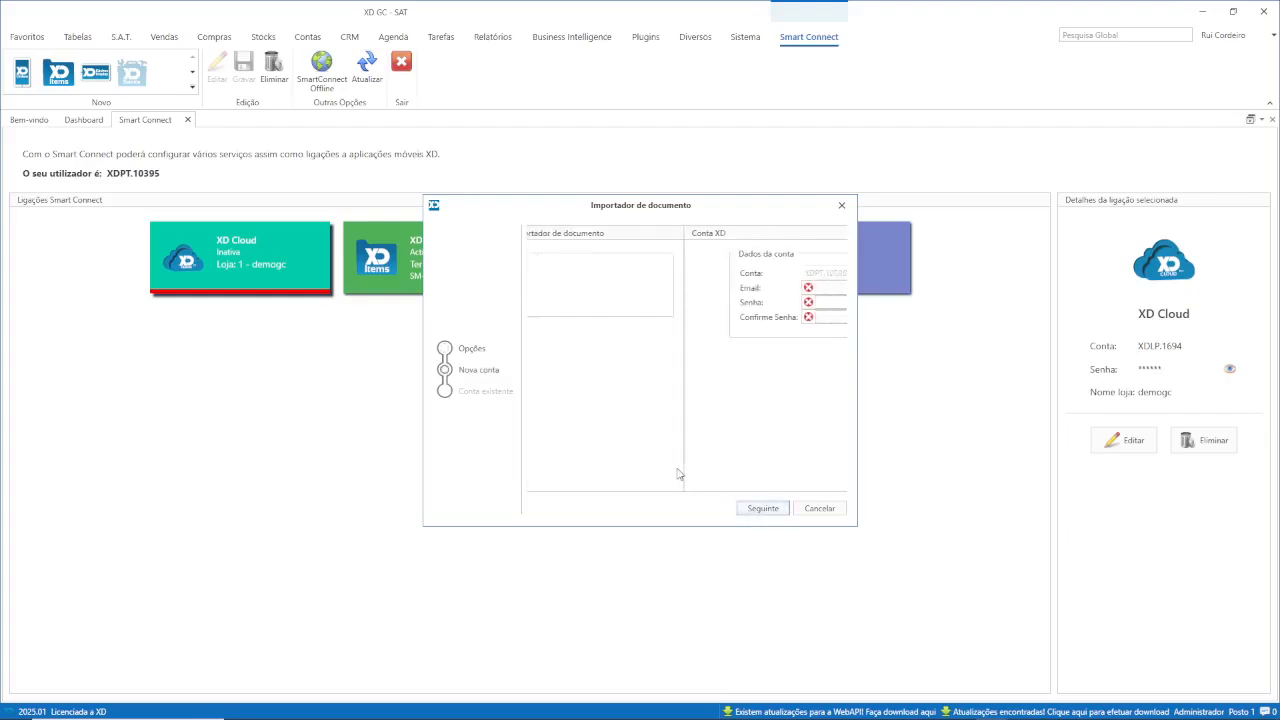
Enter the account e-mail and type the password copied from Notepad into Senha.
left_click(729, 289)
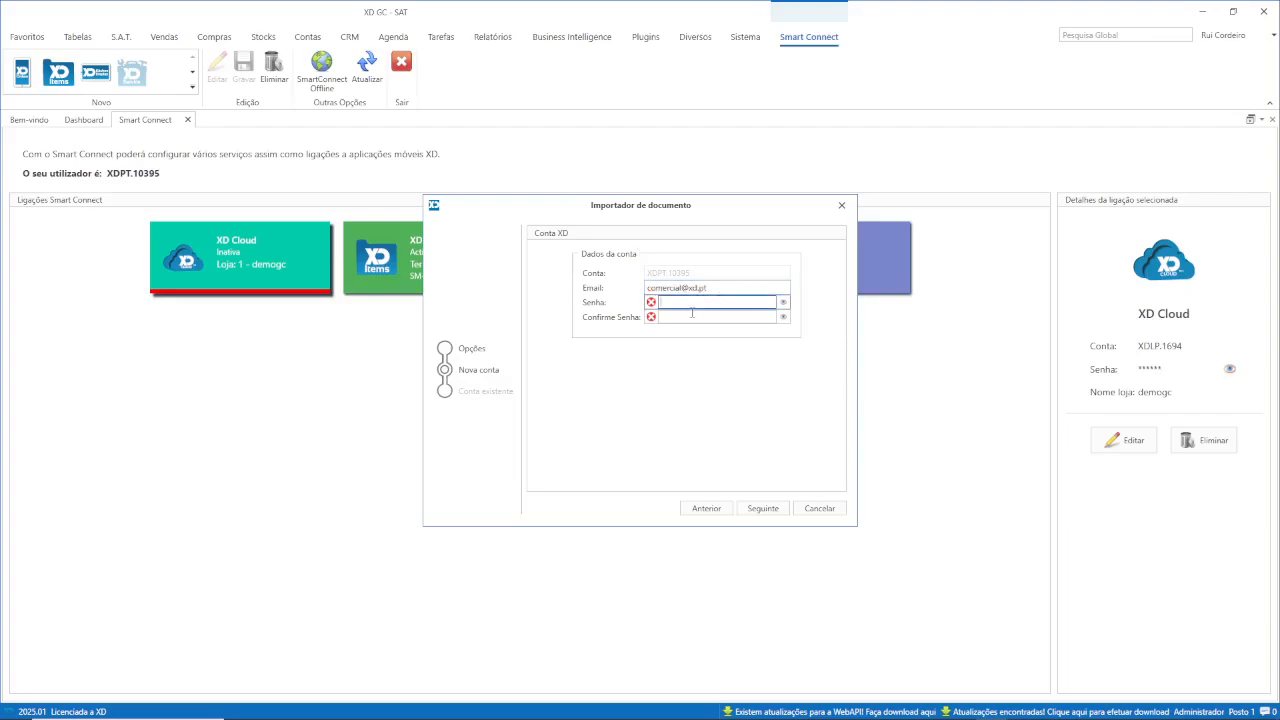
key("alt+Tab")
key("alt+Tab")
key("alt+Tab")
key("alt+Tab")
key("alt+Tab")
key("alt+Tab")
key("alt+Tab")
key("alt+Tab")
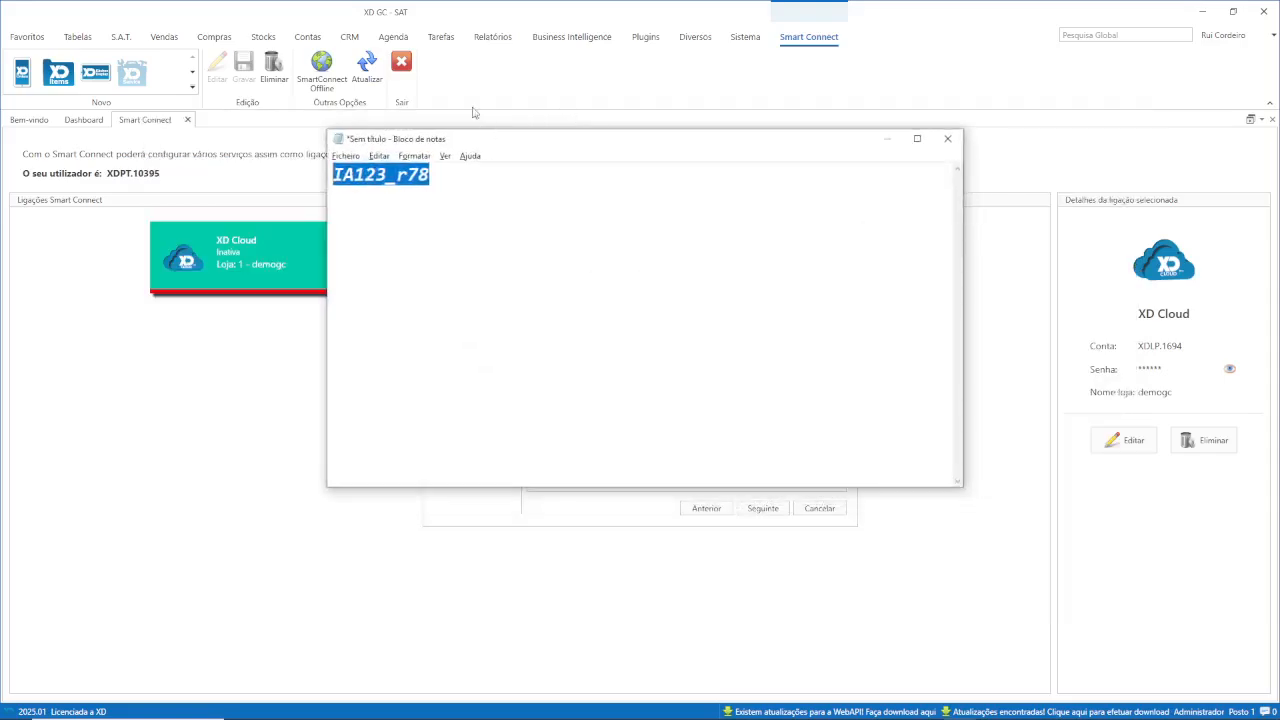
left_click_drag(432, 175, 333, 172)
key("alt+Tab")
left_click(719, 302)
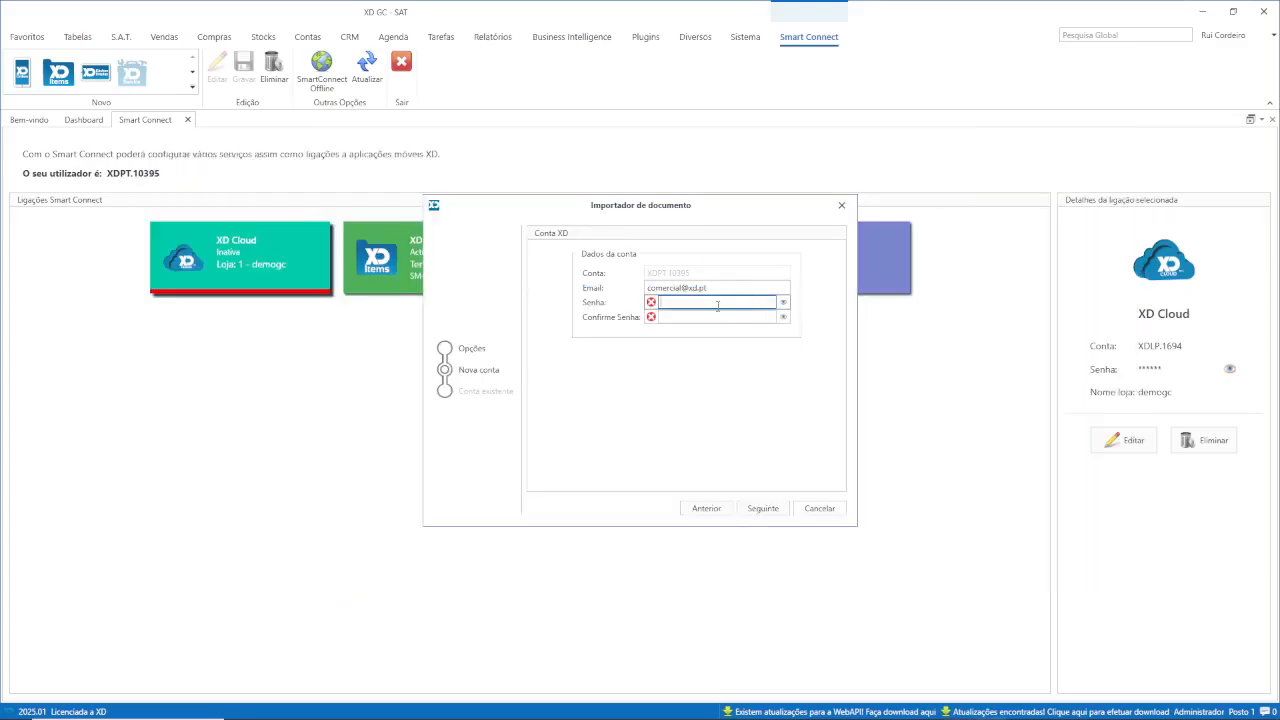
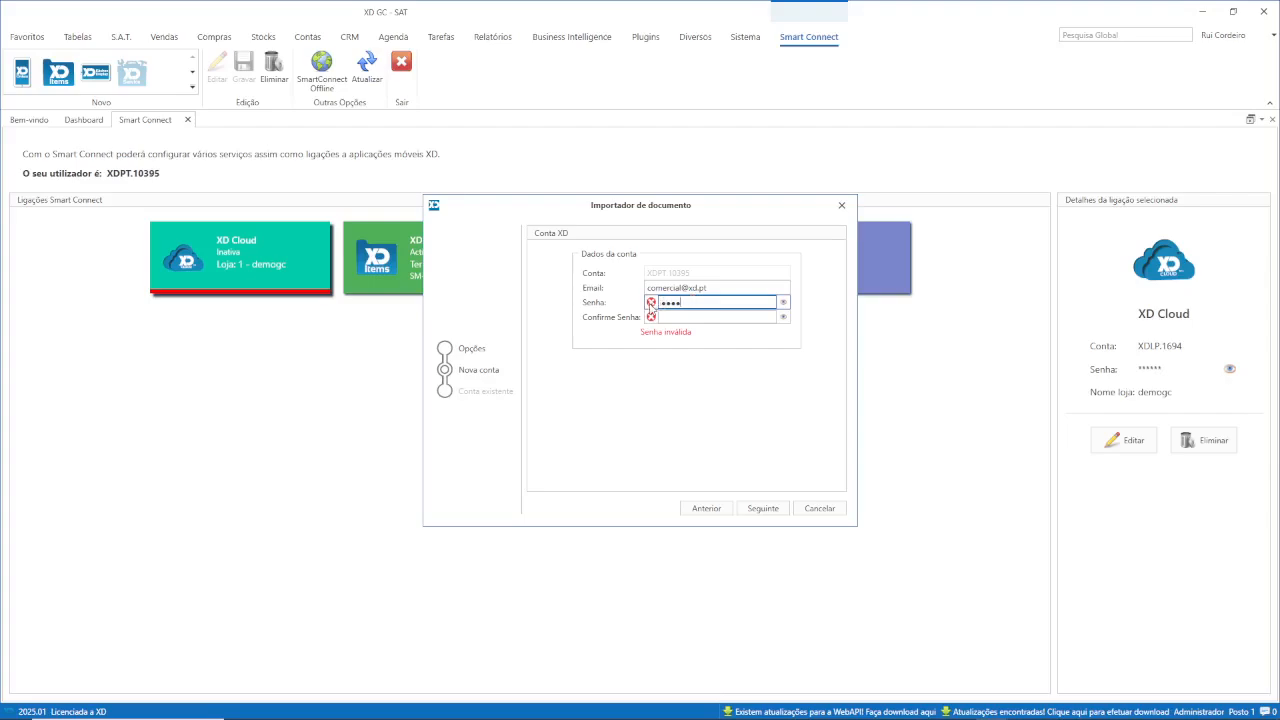
left_click_drag(692, 302, 657, 302)
type("••••••••••••")
Retype the password in Senha and Confirme Senha, then submit to create the account.
left_click(704, 316)
left_click(716, 304)
type("•••••")
left_click(711, 315)
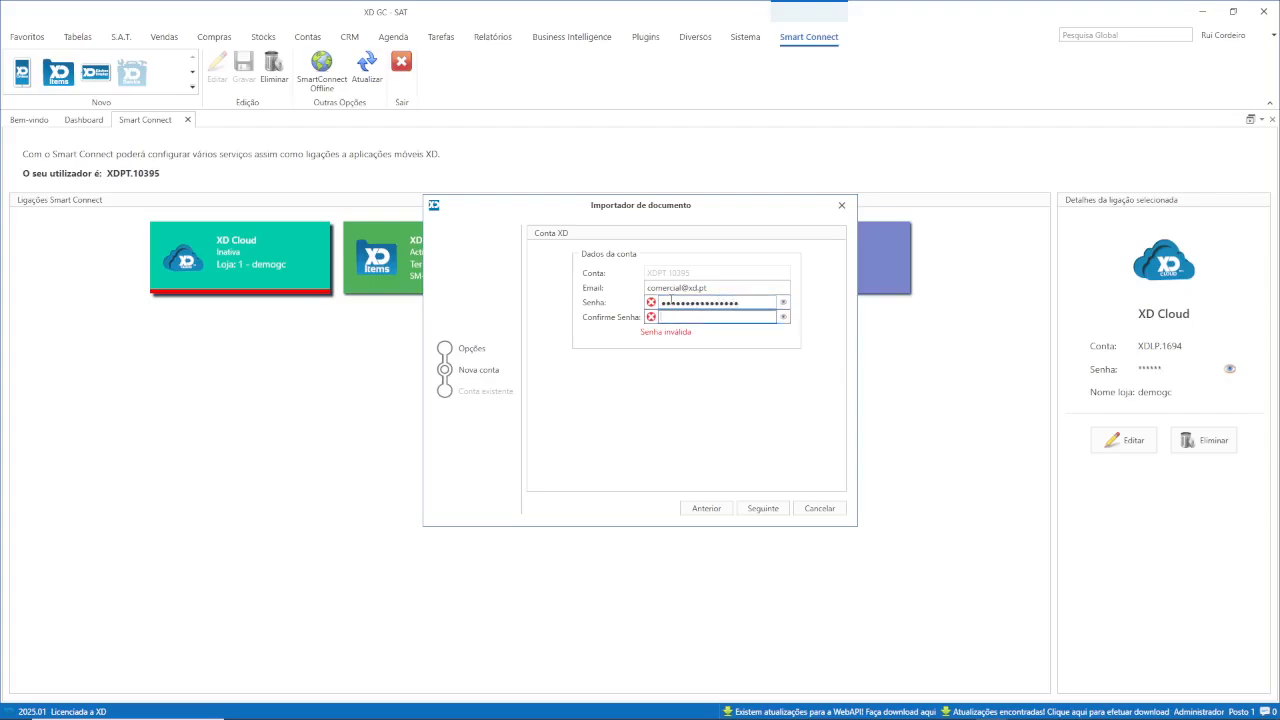
mouse_move(655, 311)
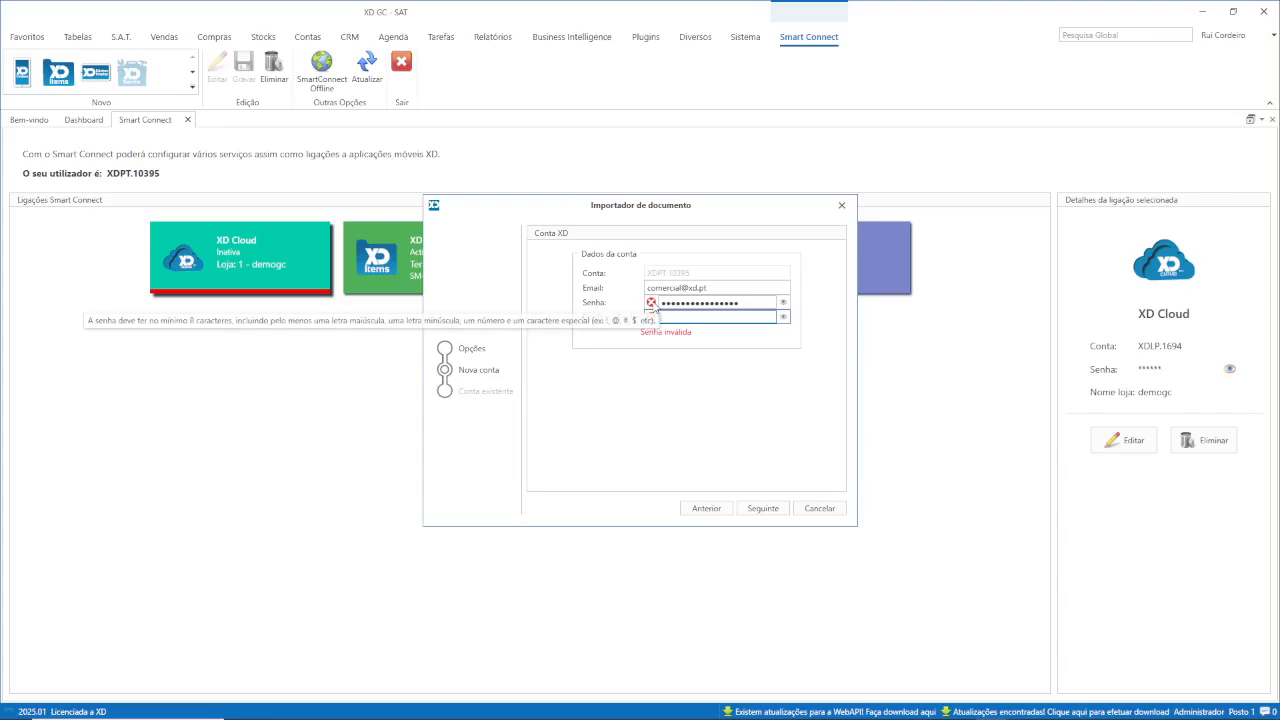
double_click(736, 301)
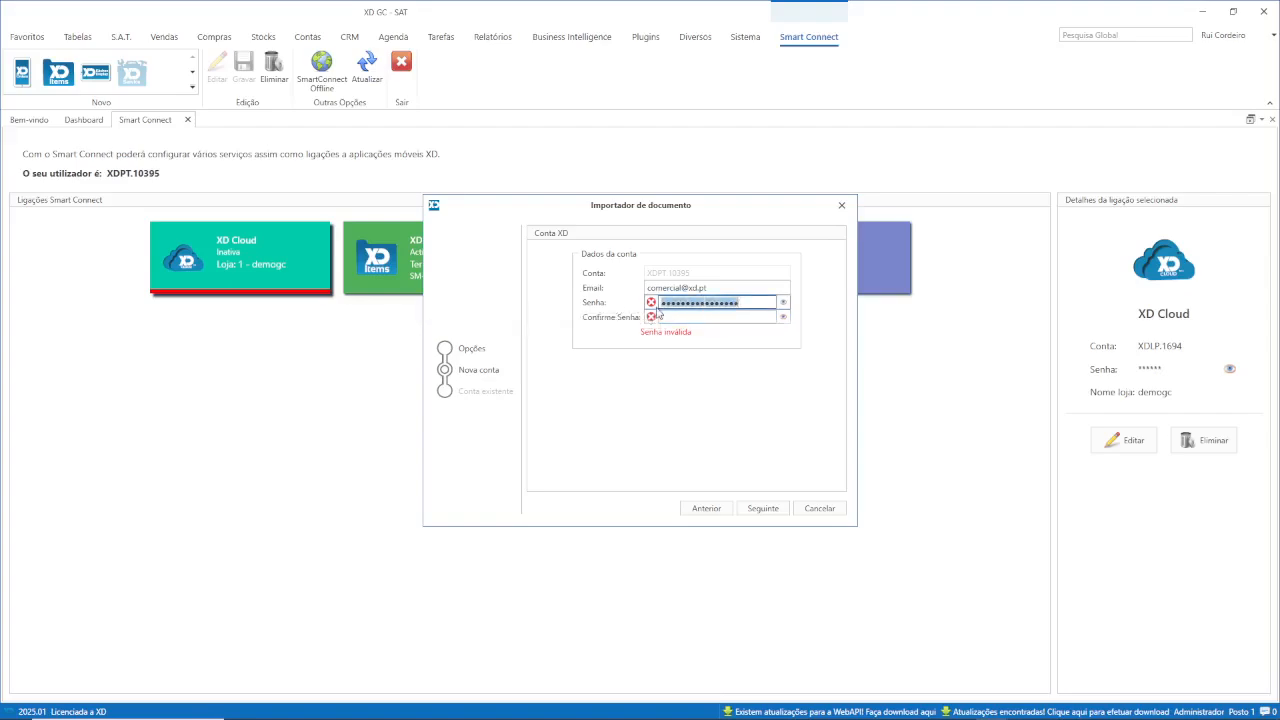
type("•••••••••")
left_click(698, 319)
type("•••••••••")
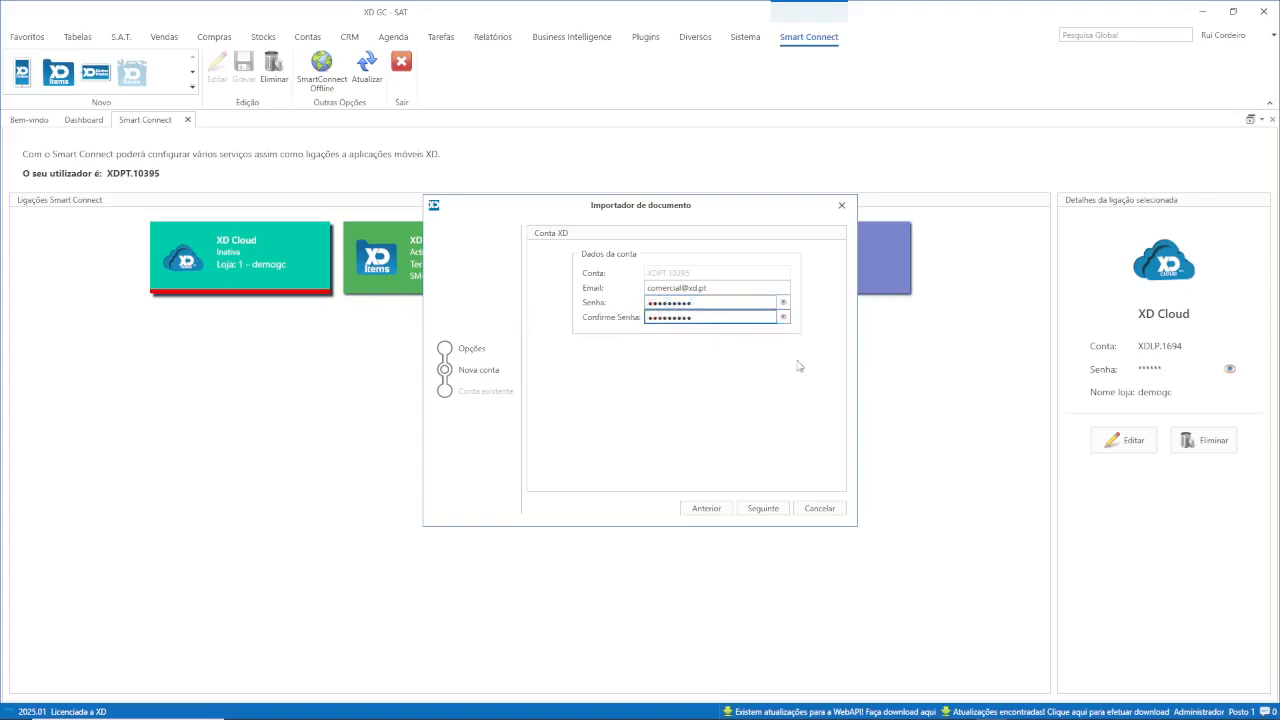
left_click(764, 511)
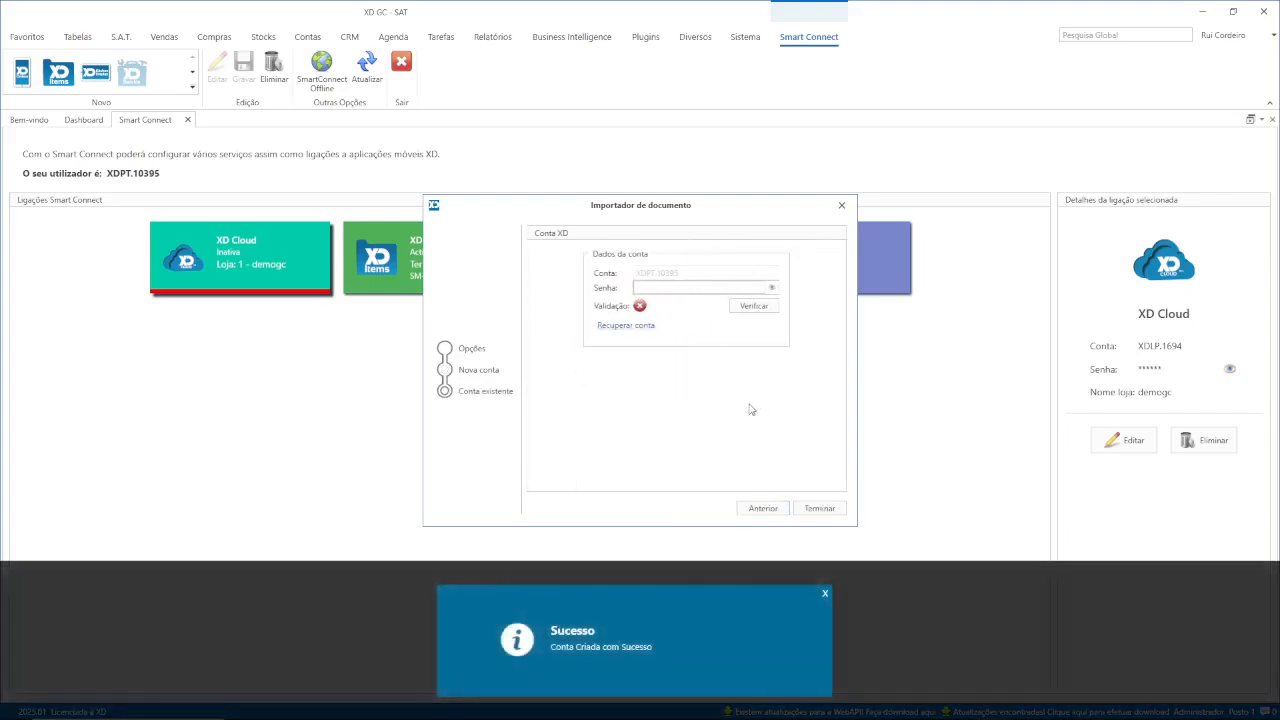
Enter the account password, verify it, and finish the importer setup.
left_click(674, 288)
type("•••••••••")
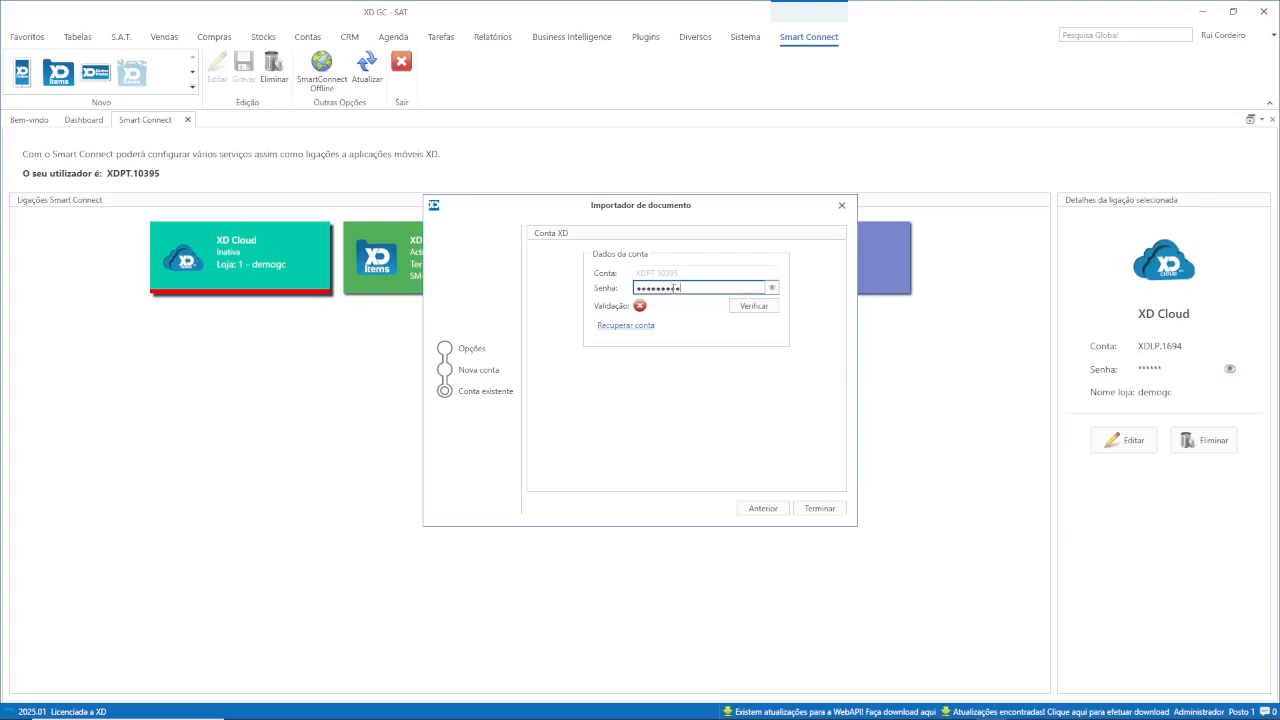
left_click(755, 309)
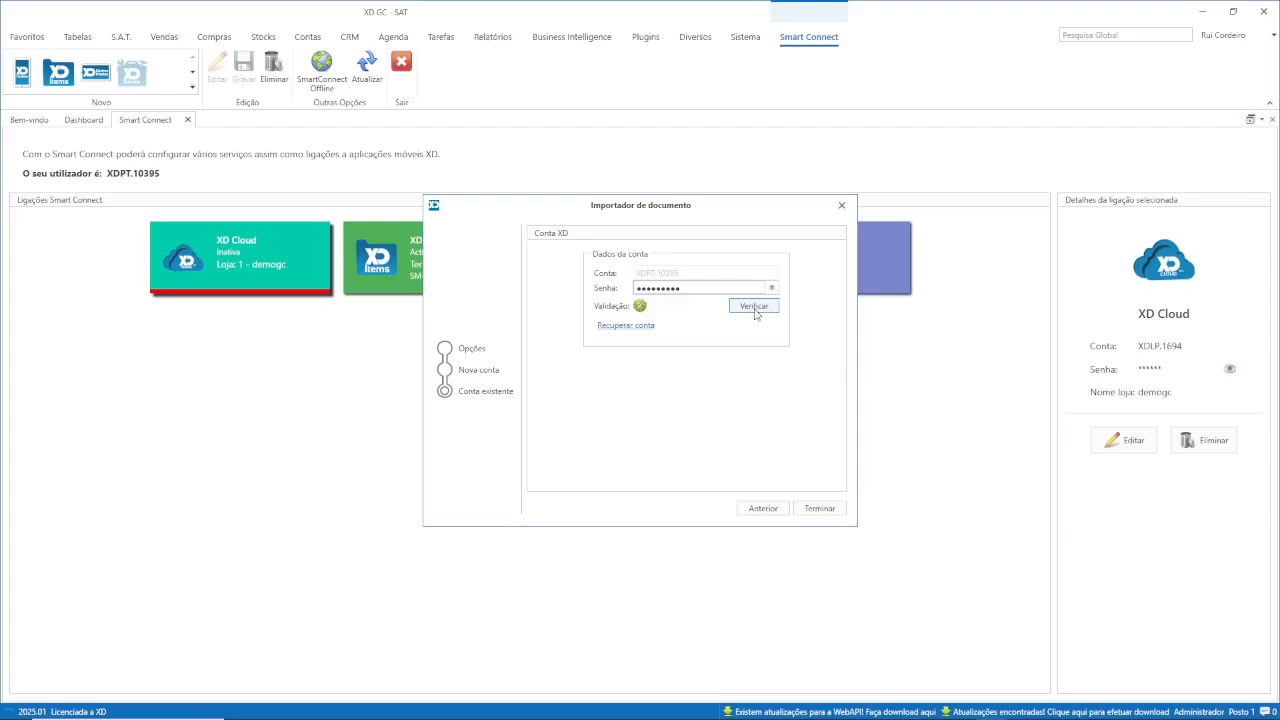
left_click(818, 509)
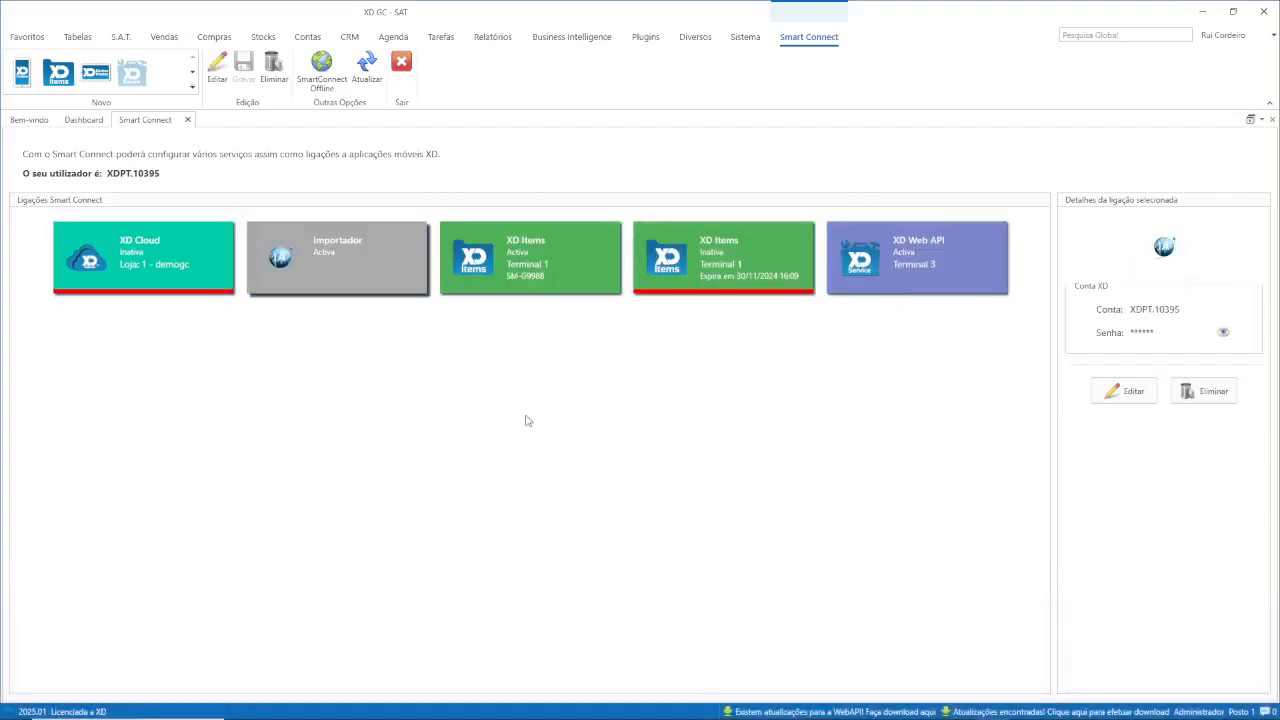
Close the Smart Connect tab and show the Tabelas ribbon for the article listing.
left_click(188, 121)
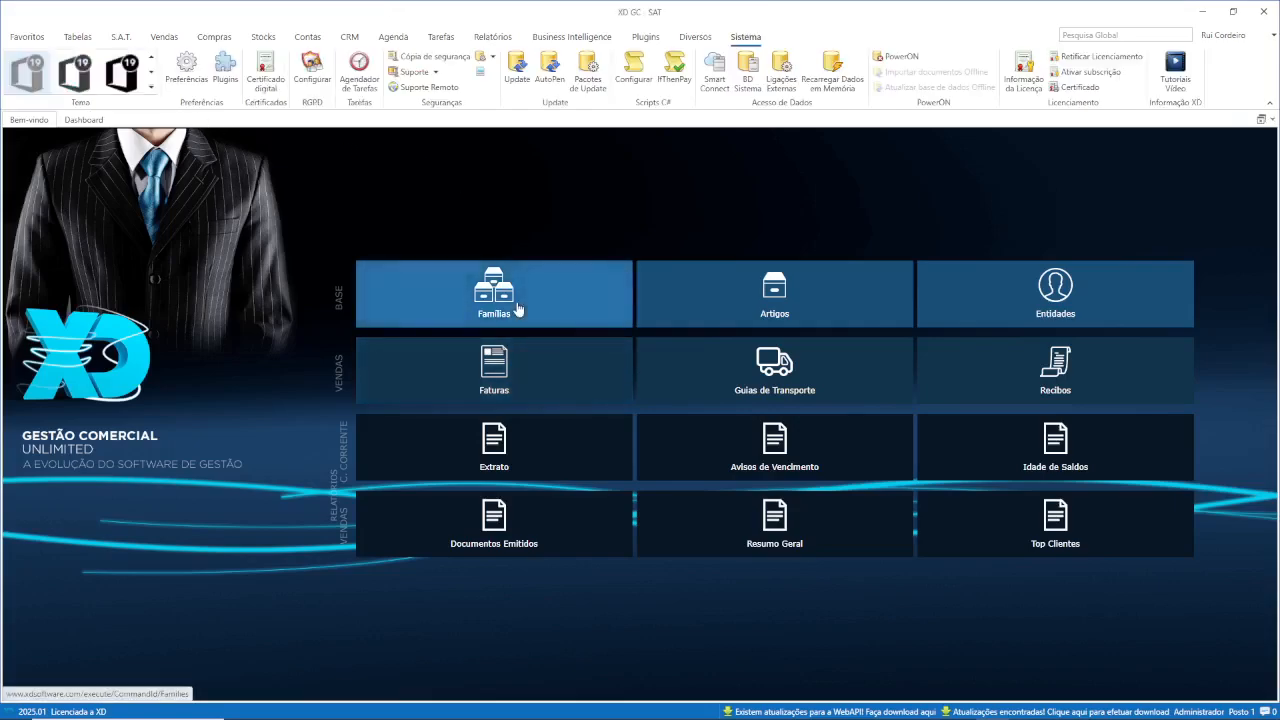
key("alt+Tab")
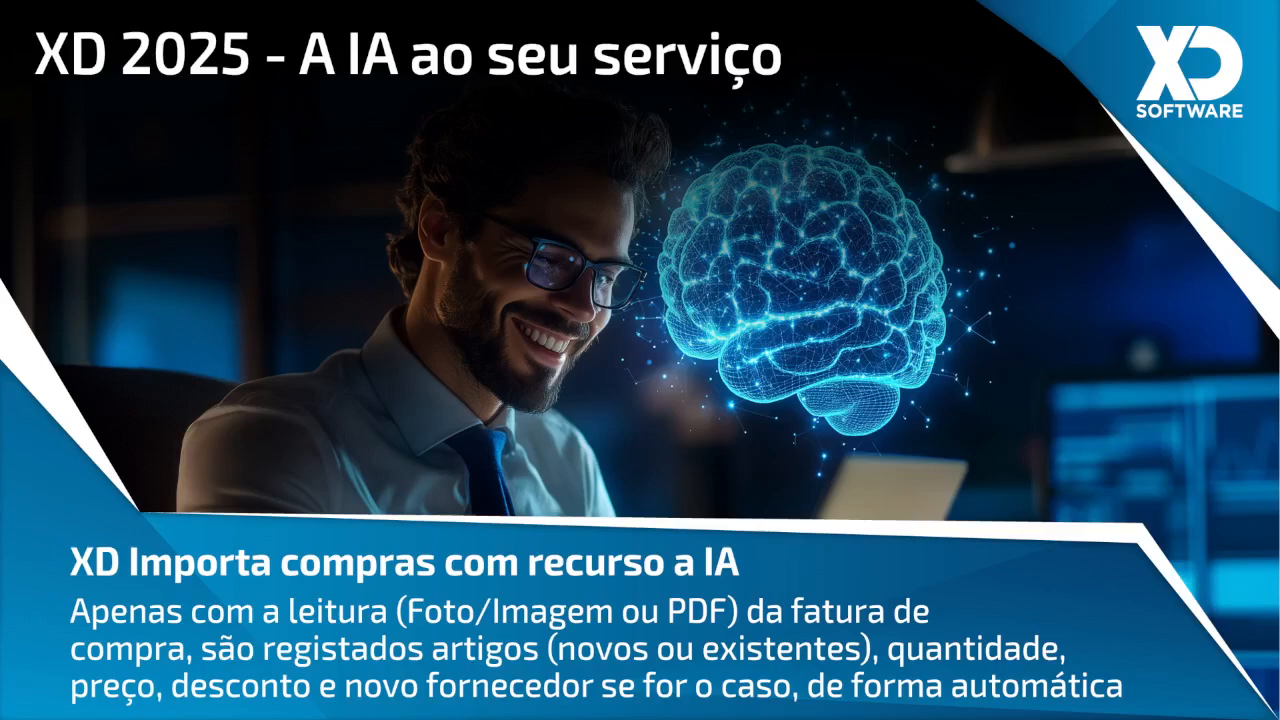
key("alt+Tab")
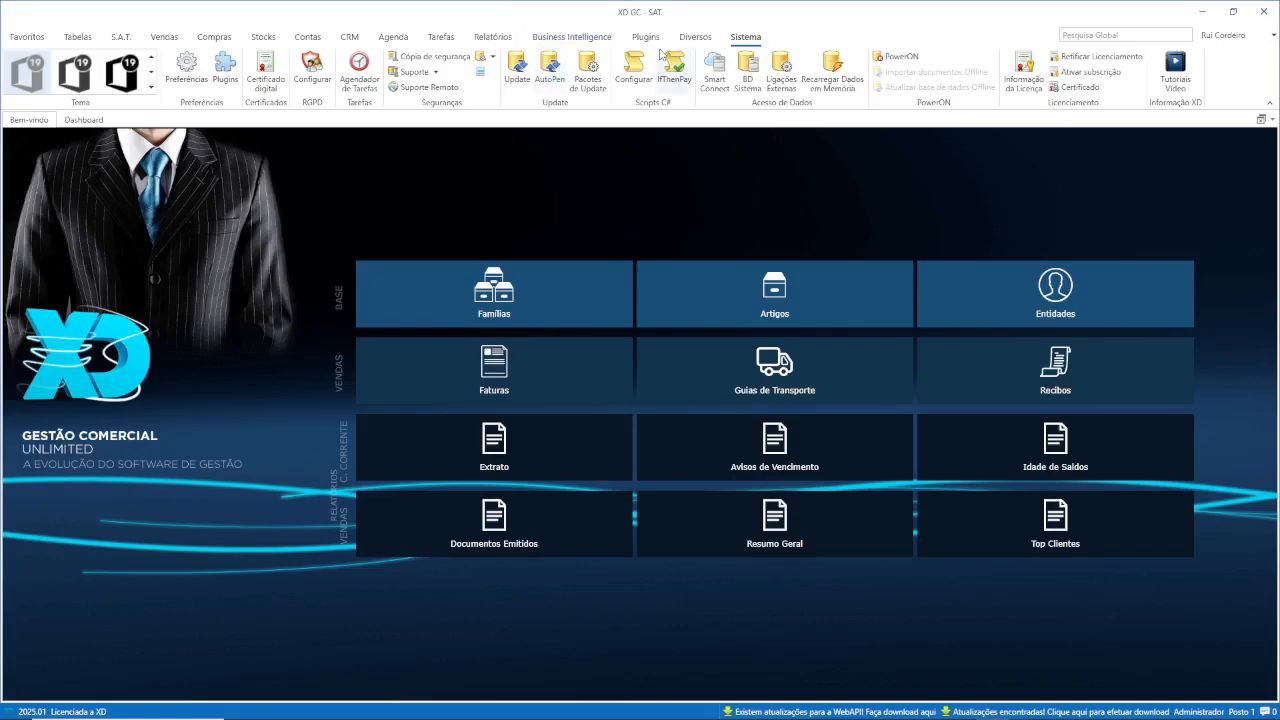
left_click(88, 38)
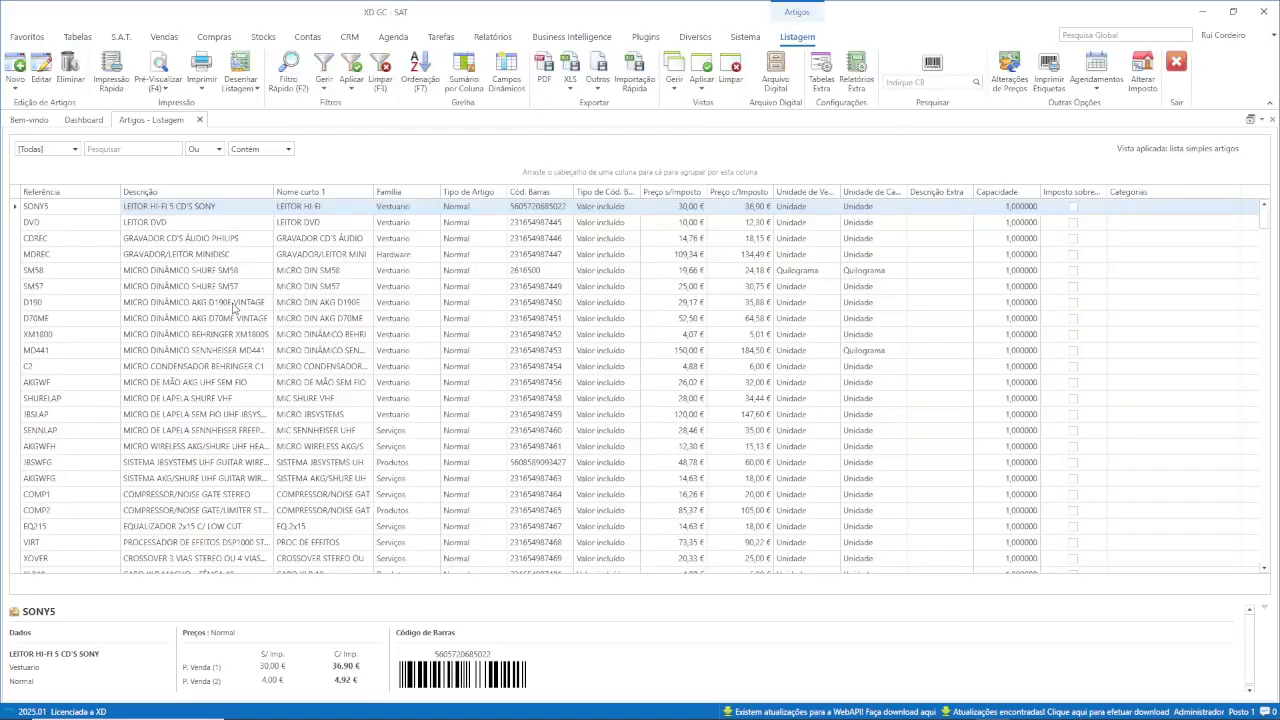
Start a new article with reference novoAI and assign it the Novos IA family.
left_click(15, 68)
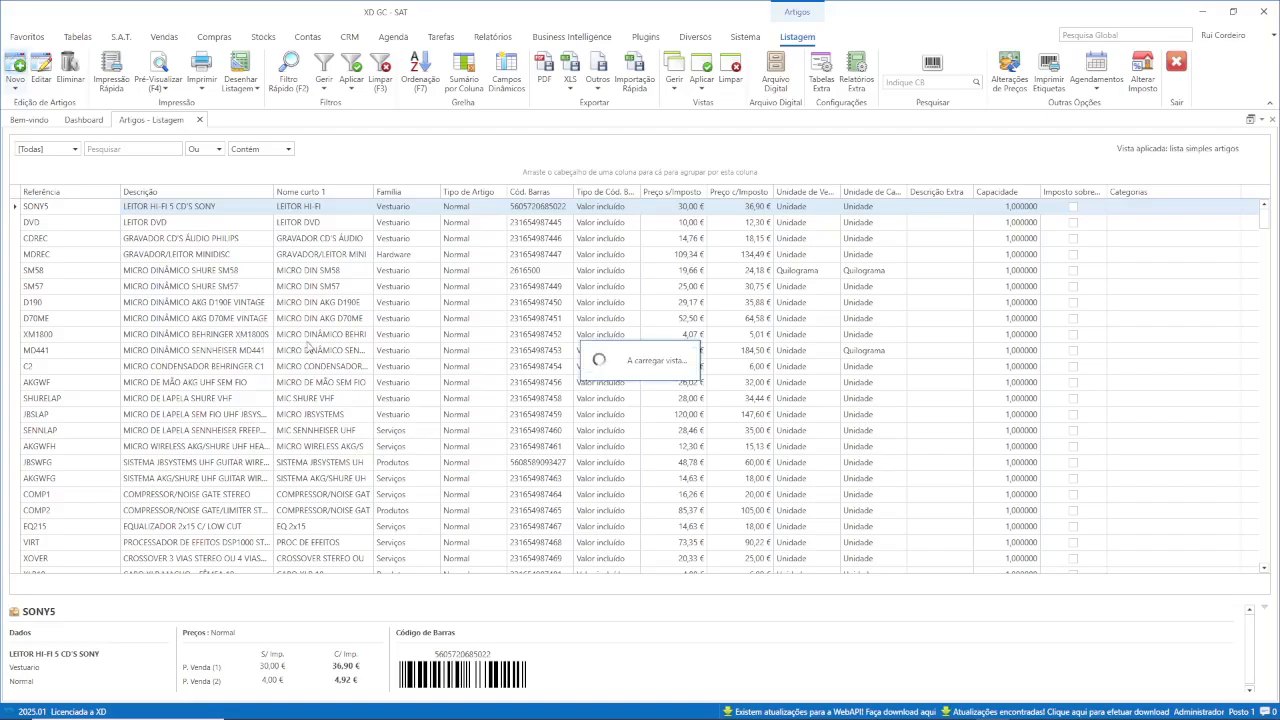
key("alt+Tab")
key("alt+Tab")
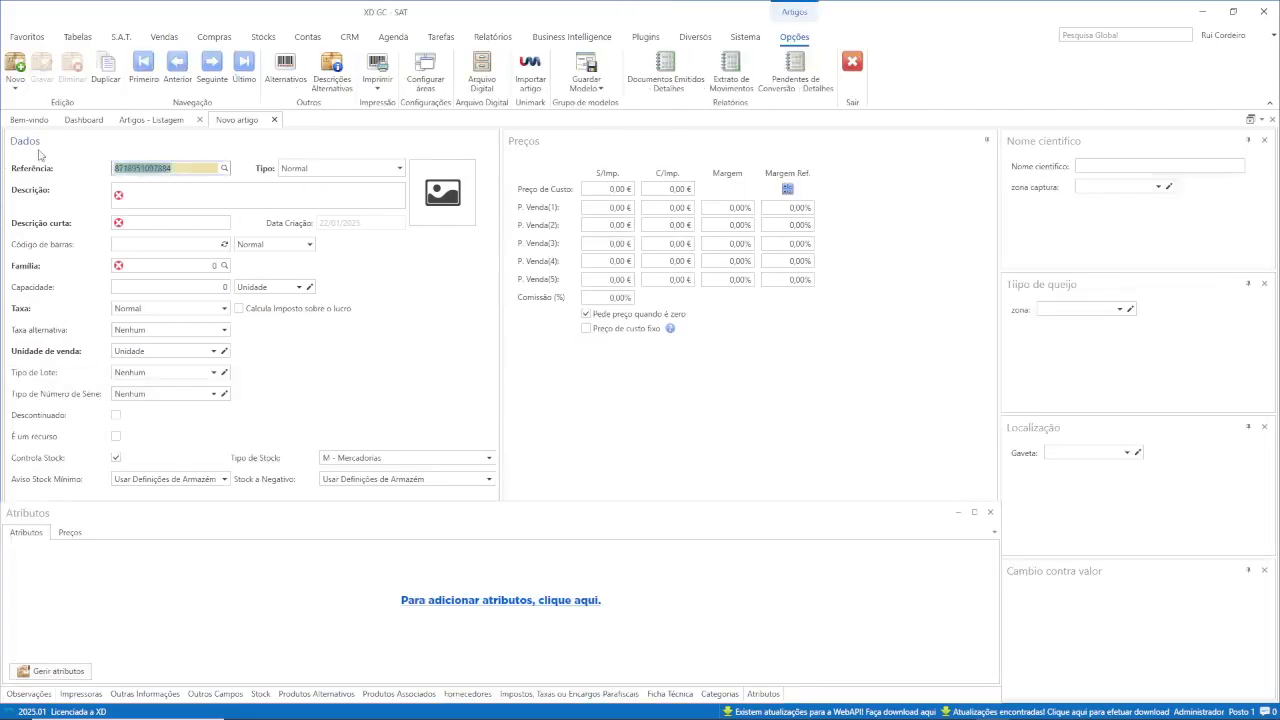
type("novoAl")
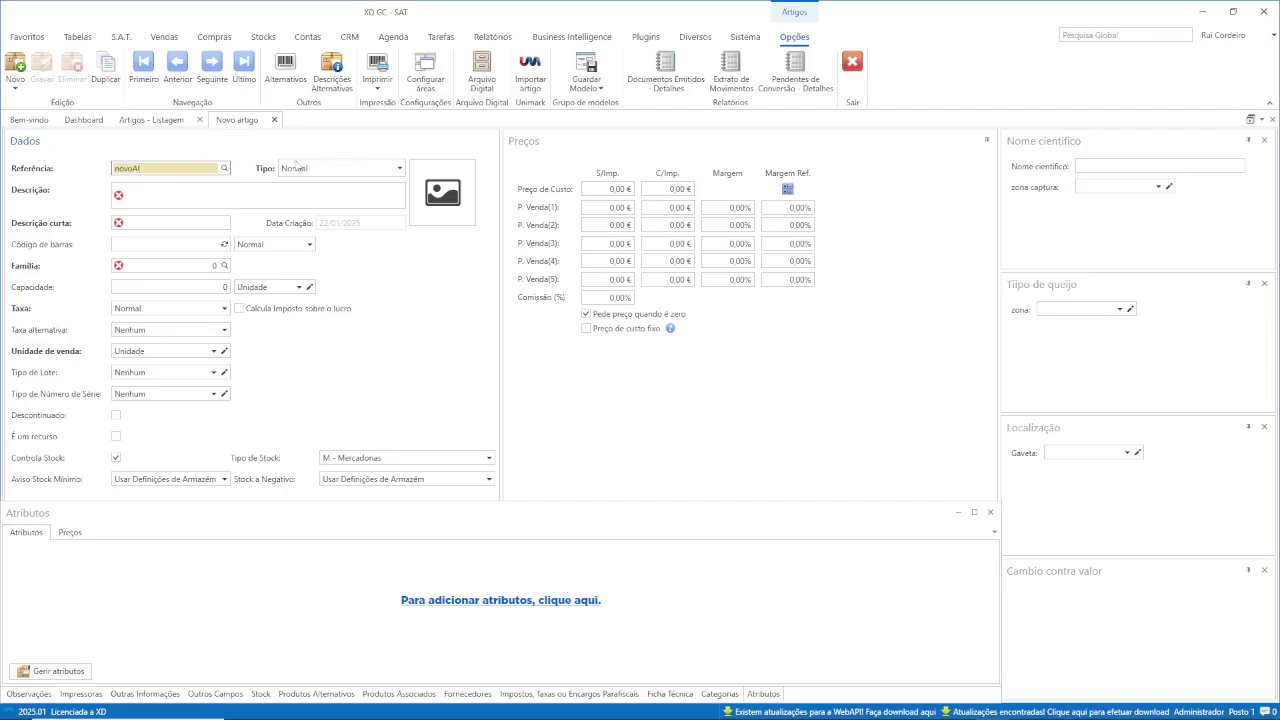
left_click(226, 266)
left_click(498, 205)
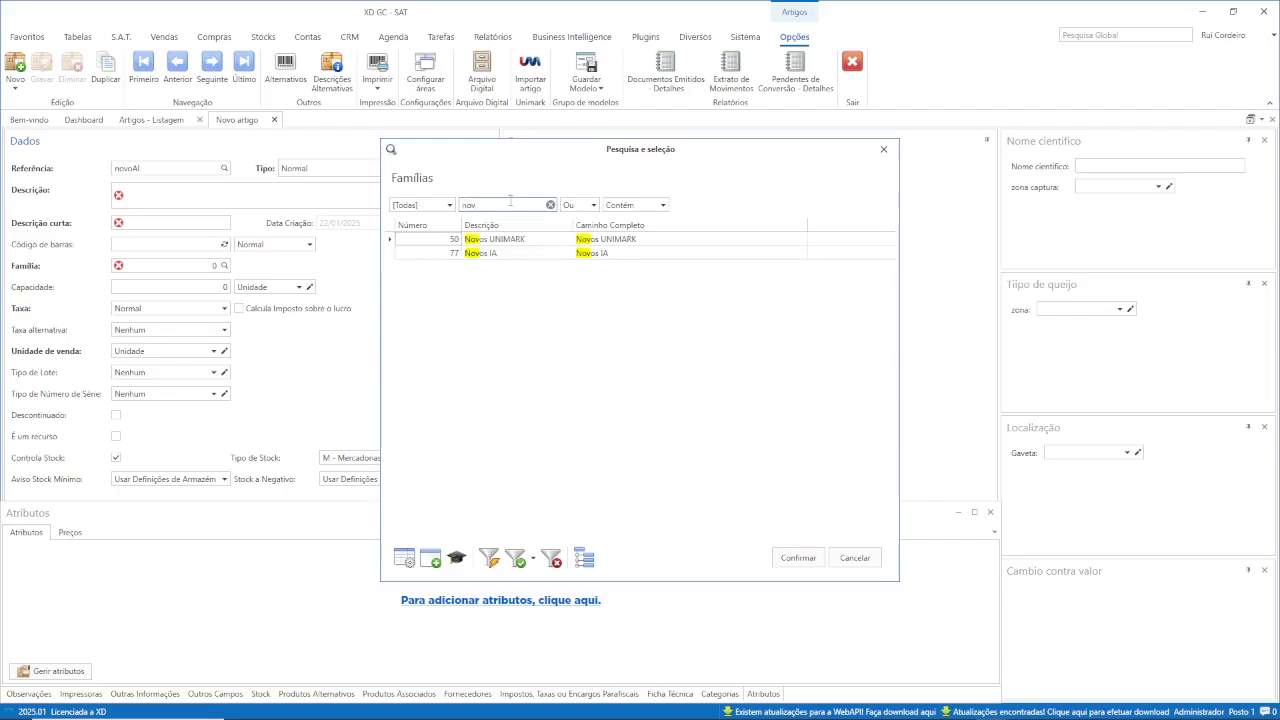
double_click(516, 254)
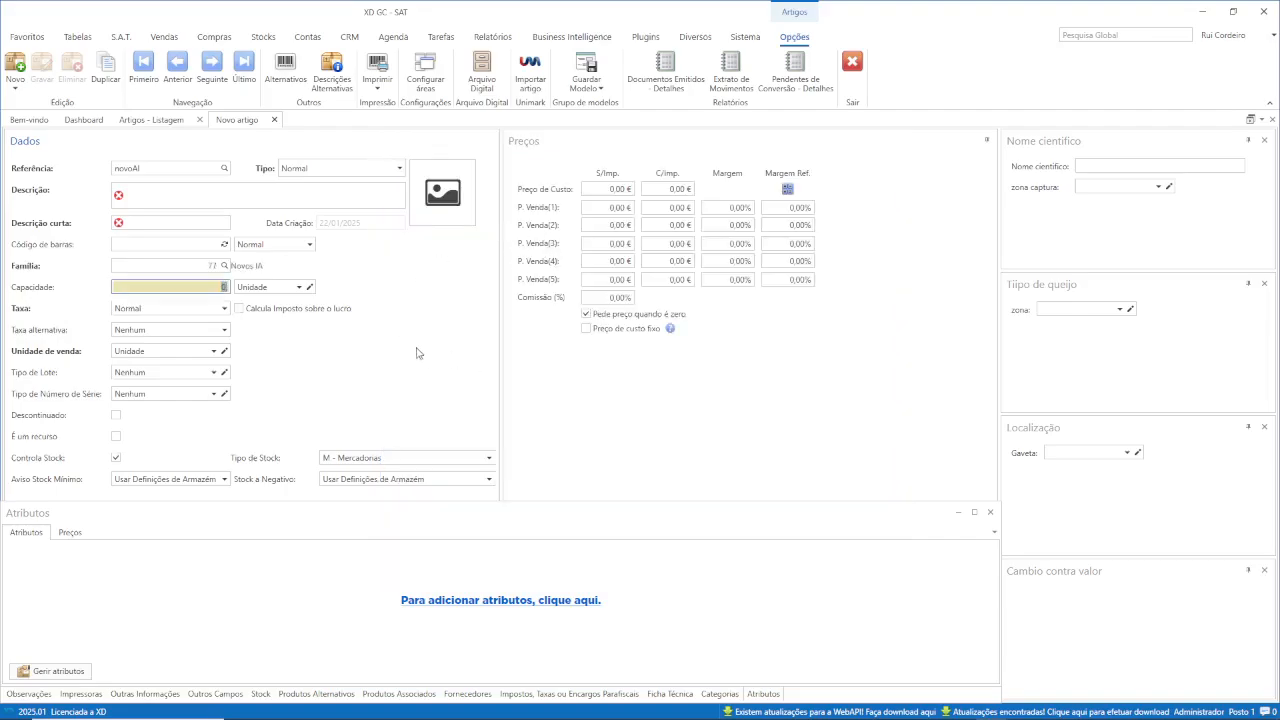
left_click(387, 377)
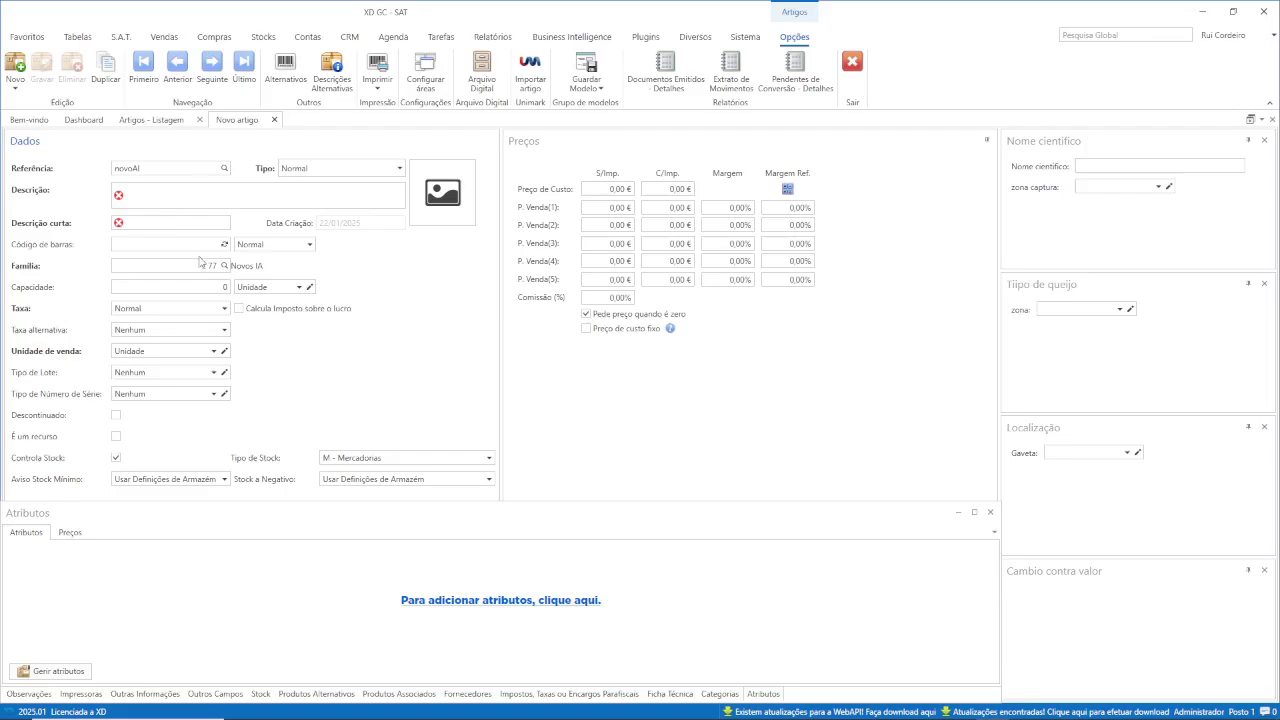
left_click(586, 80)
Save template novoCPMAI described 'Novo Comprs AI', then close the new article without saving.
left_click(577, 106)
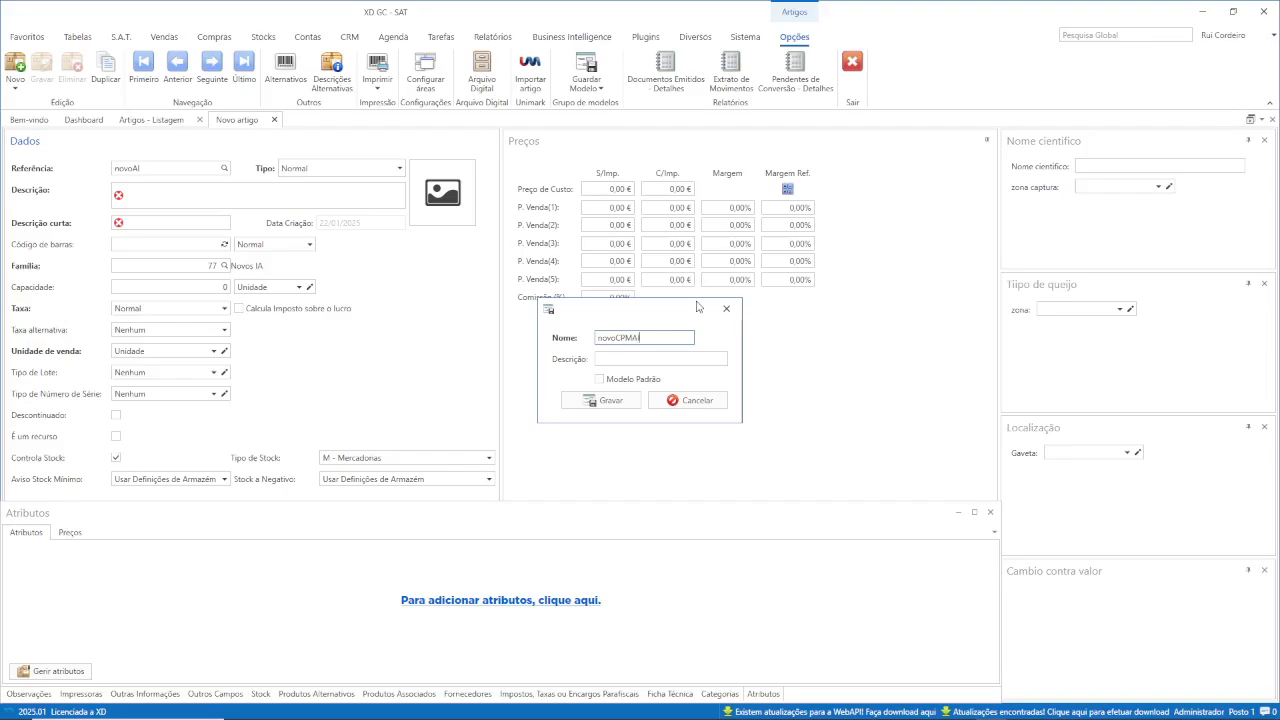
left_click(620, 358)
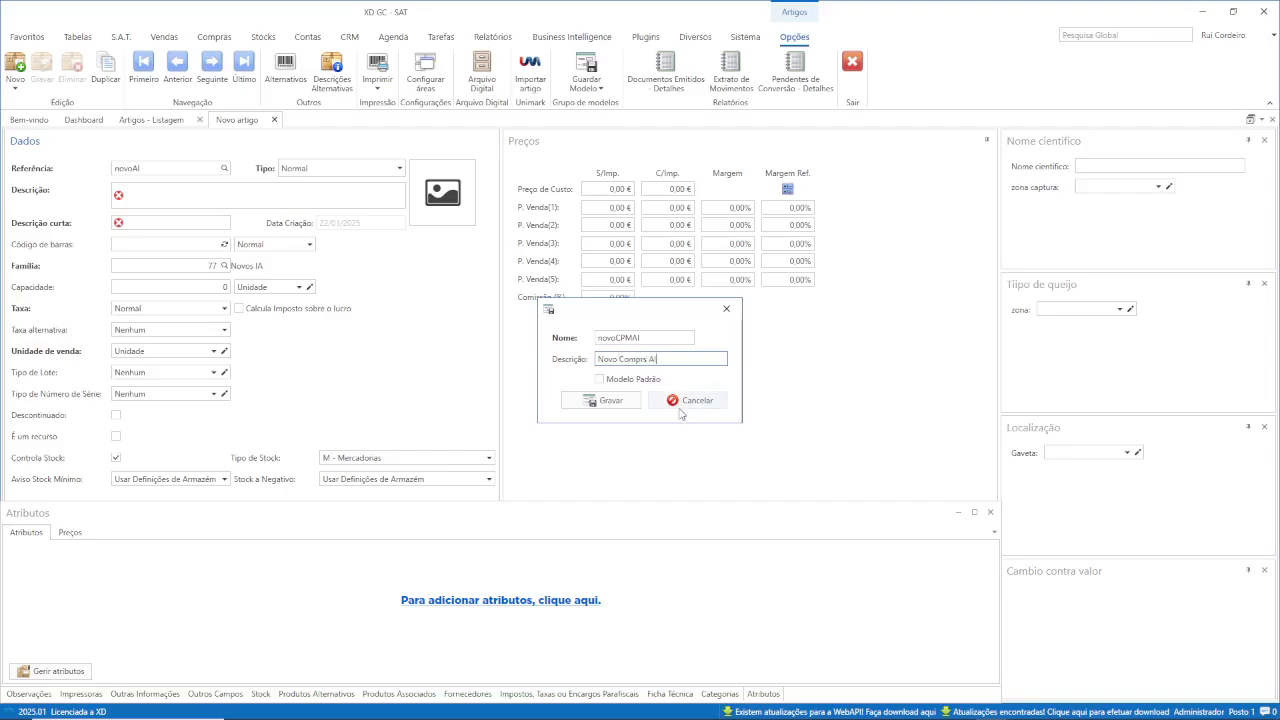
left_click(620, 403)
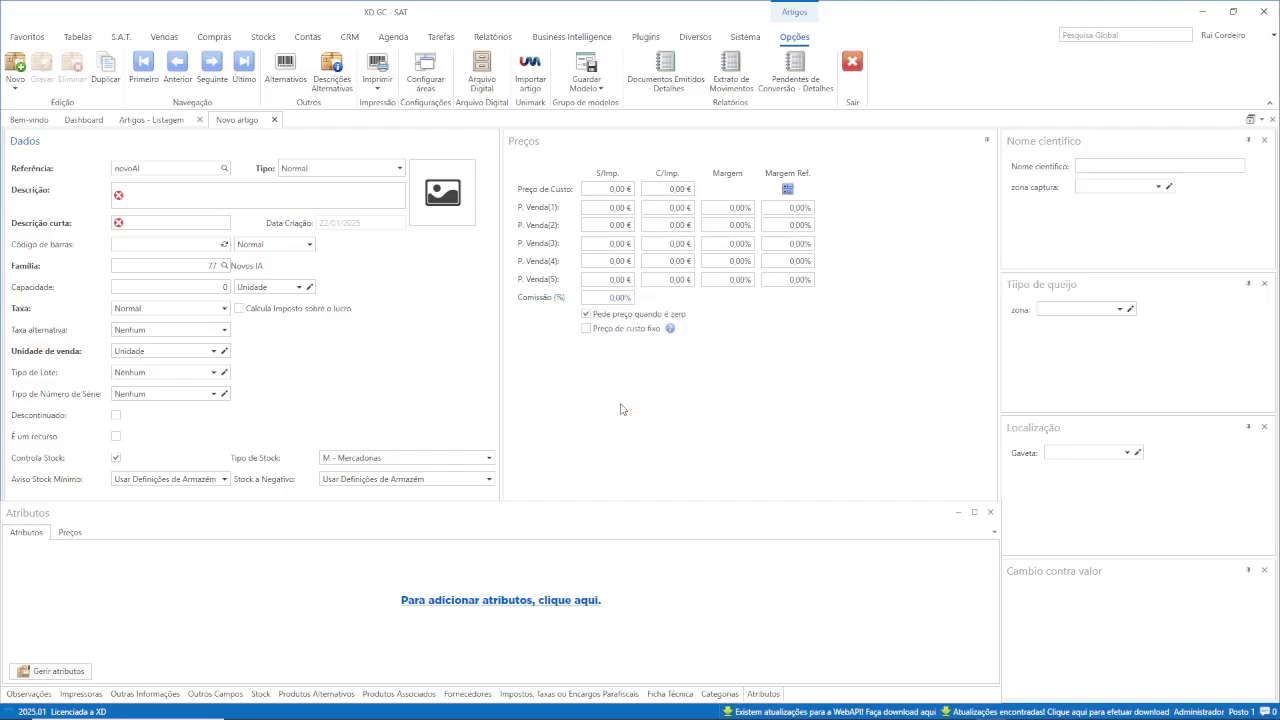
left_click(274, 120)
left_click(674, 412)
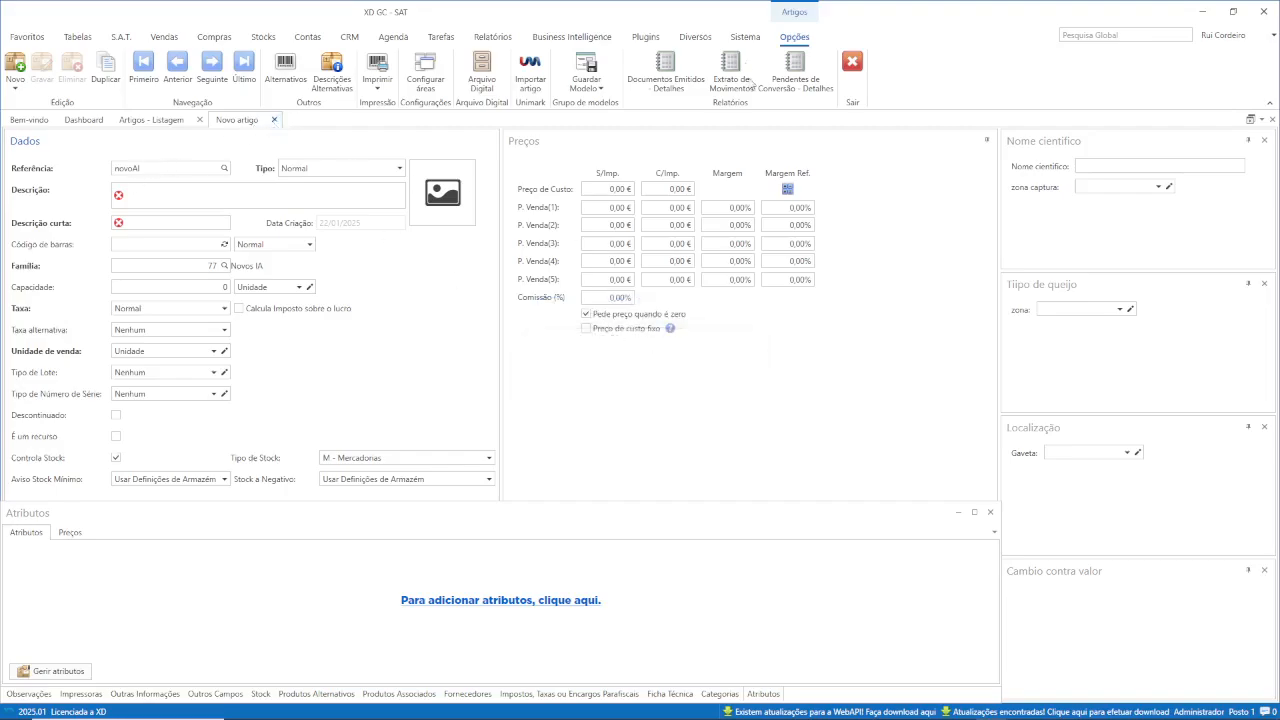
left_click(705, 42)
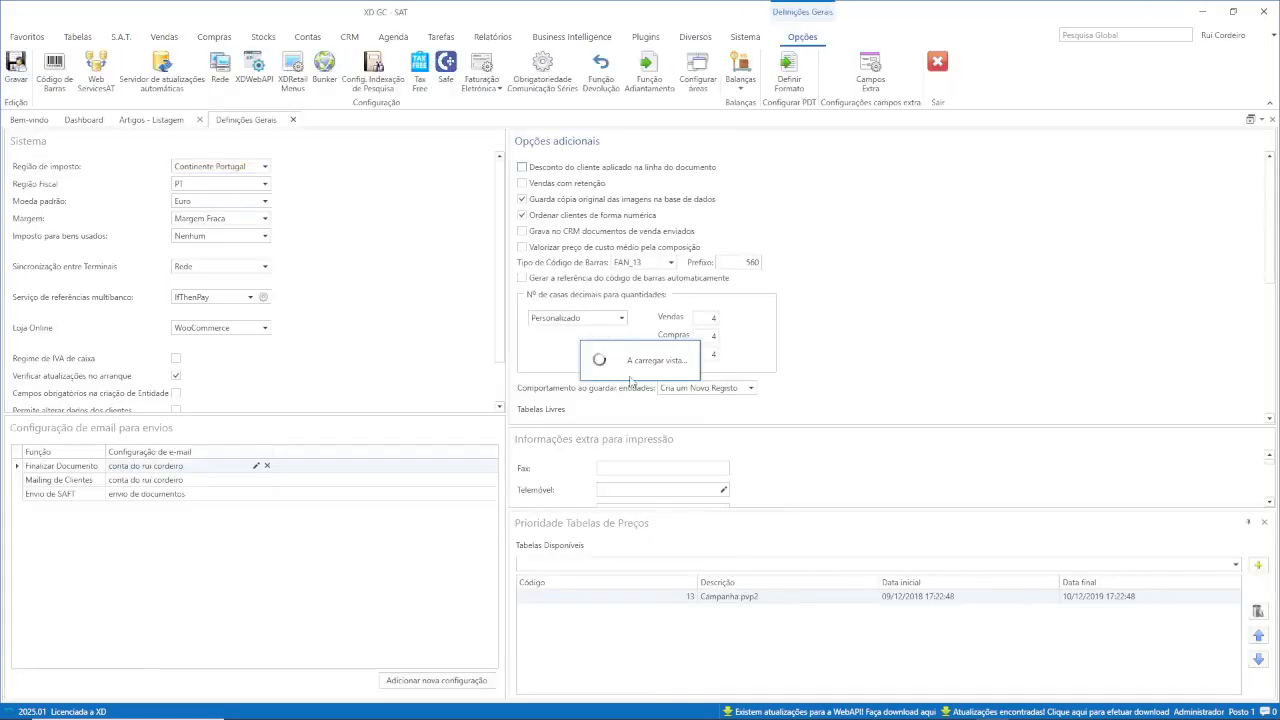
Set Modelo de artigo to Novo Comprs AI in Definições Gerais and save, confirming Sim.
left_click_drag(1269, 197, 1268, 345)
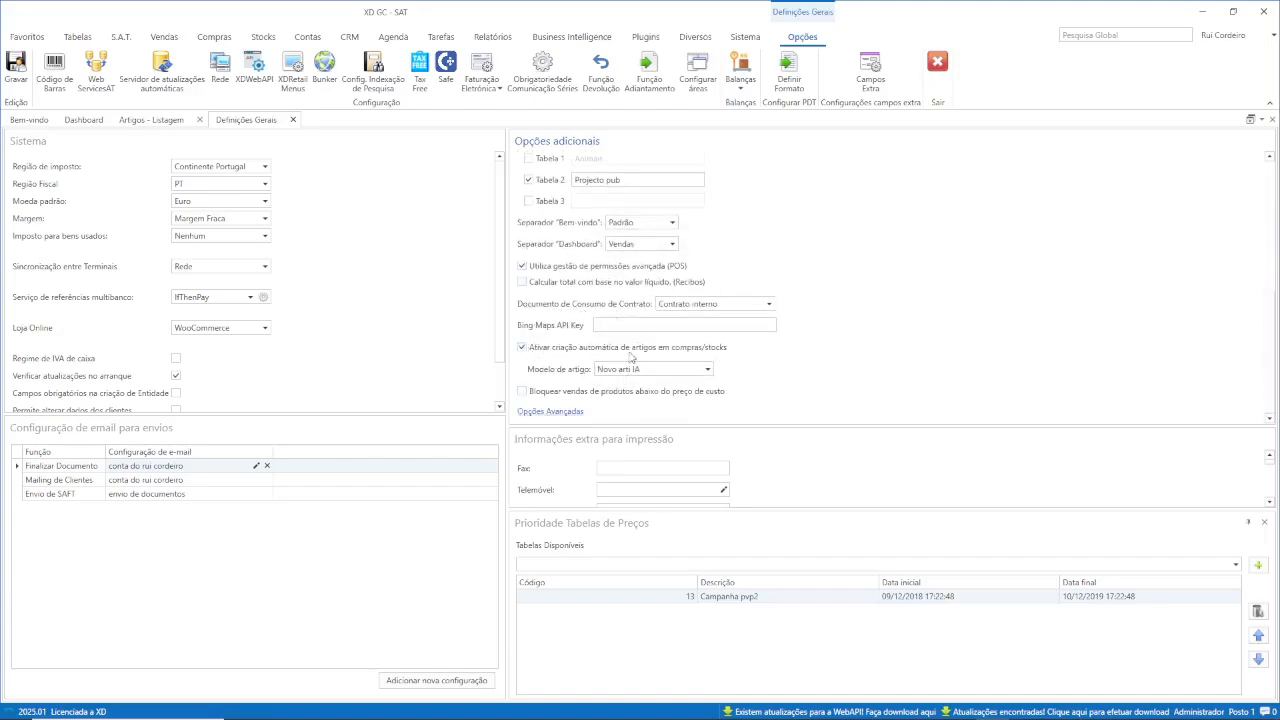
left_click(713, 369)
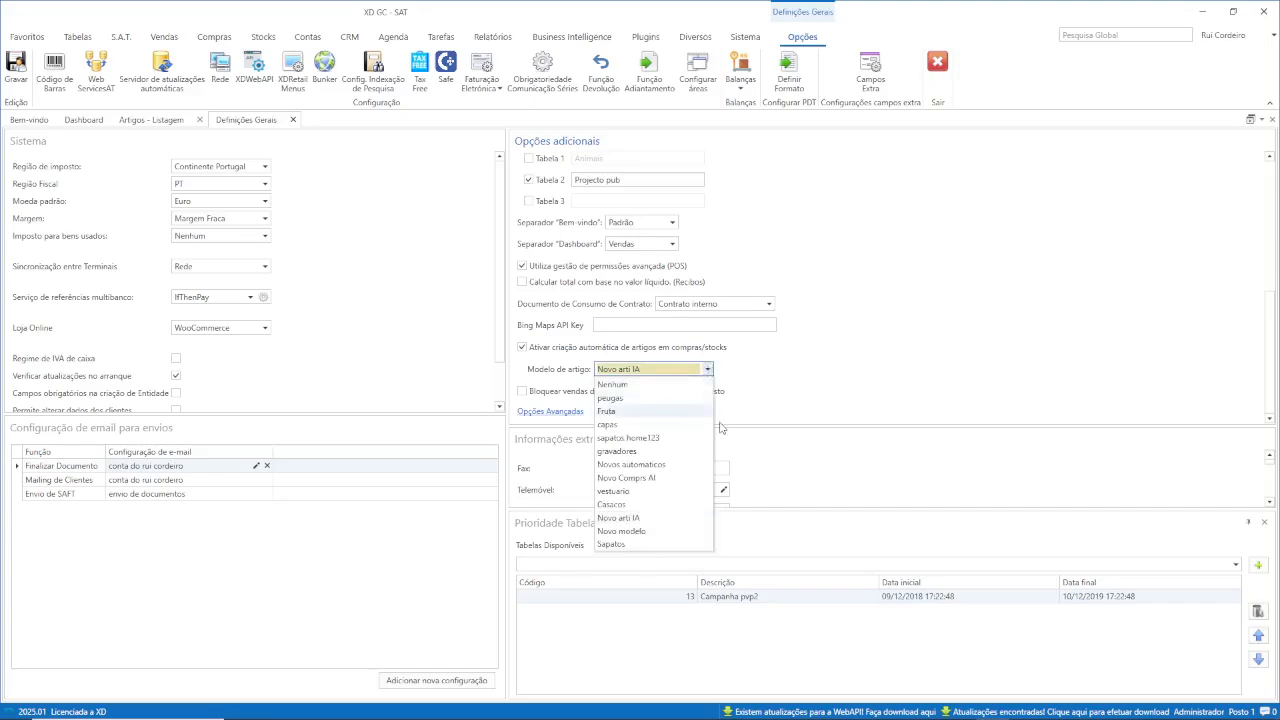
left_click(650, 477)
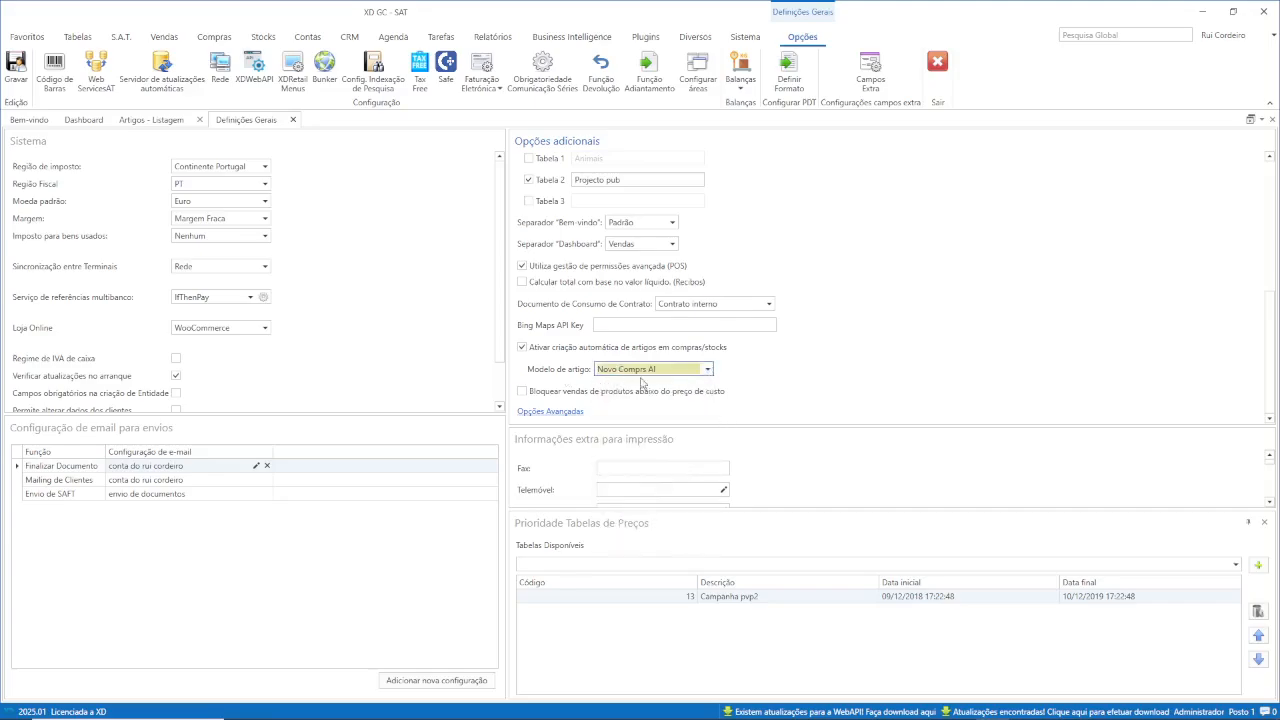
left_click(16, 70)
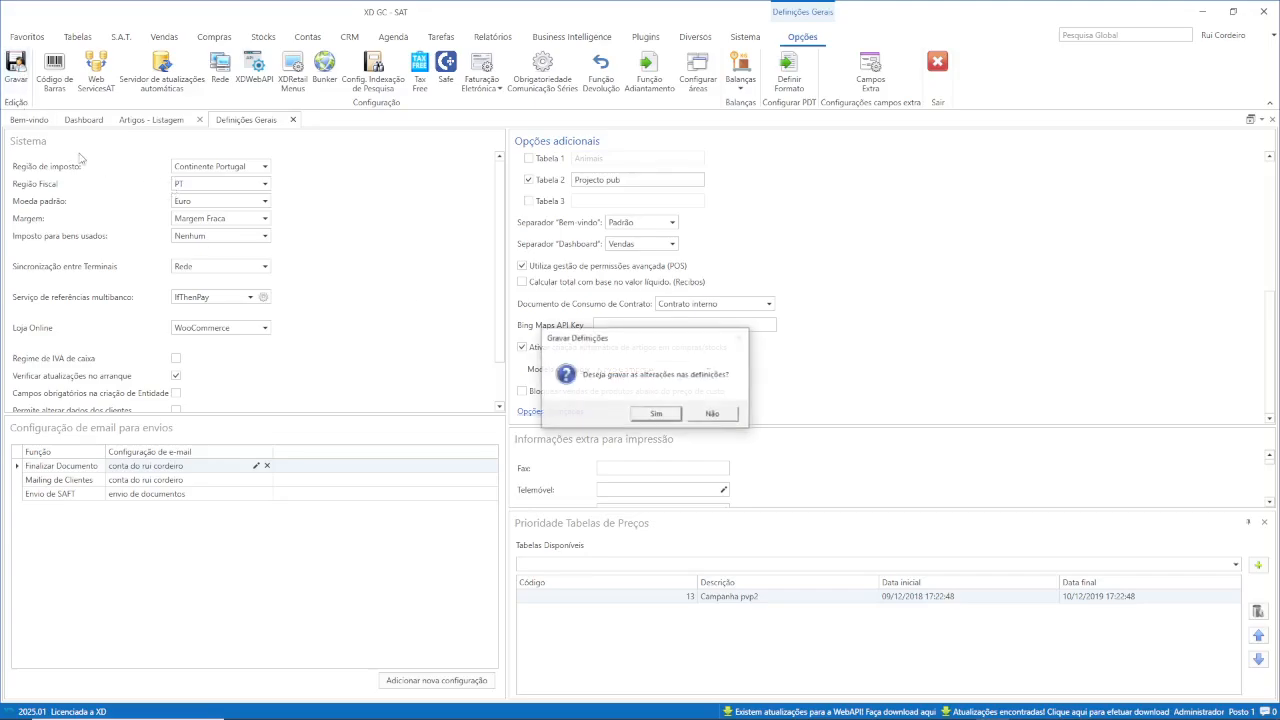
left_click(662, 414)
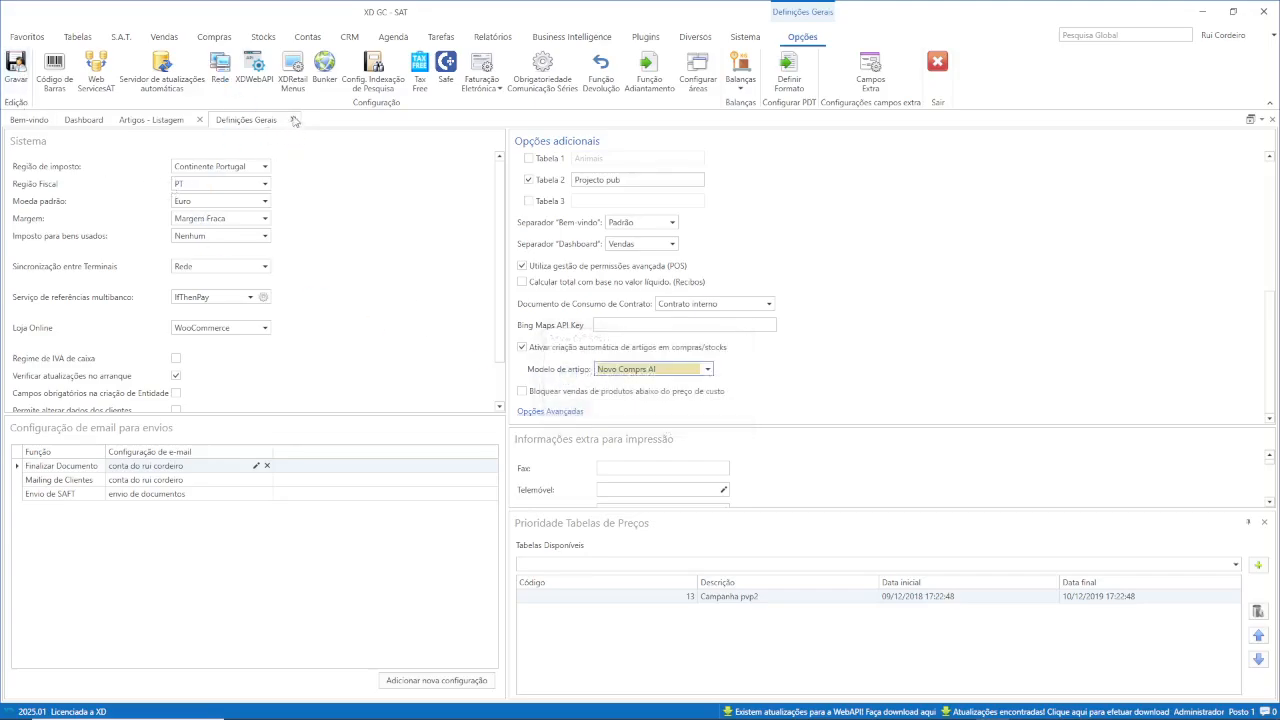
Close the Definições Gerais and Artigos tabs and start a new V/Fatura purchase document.
left_click(295, 120)
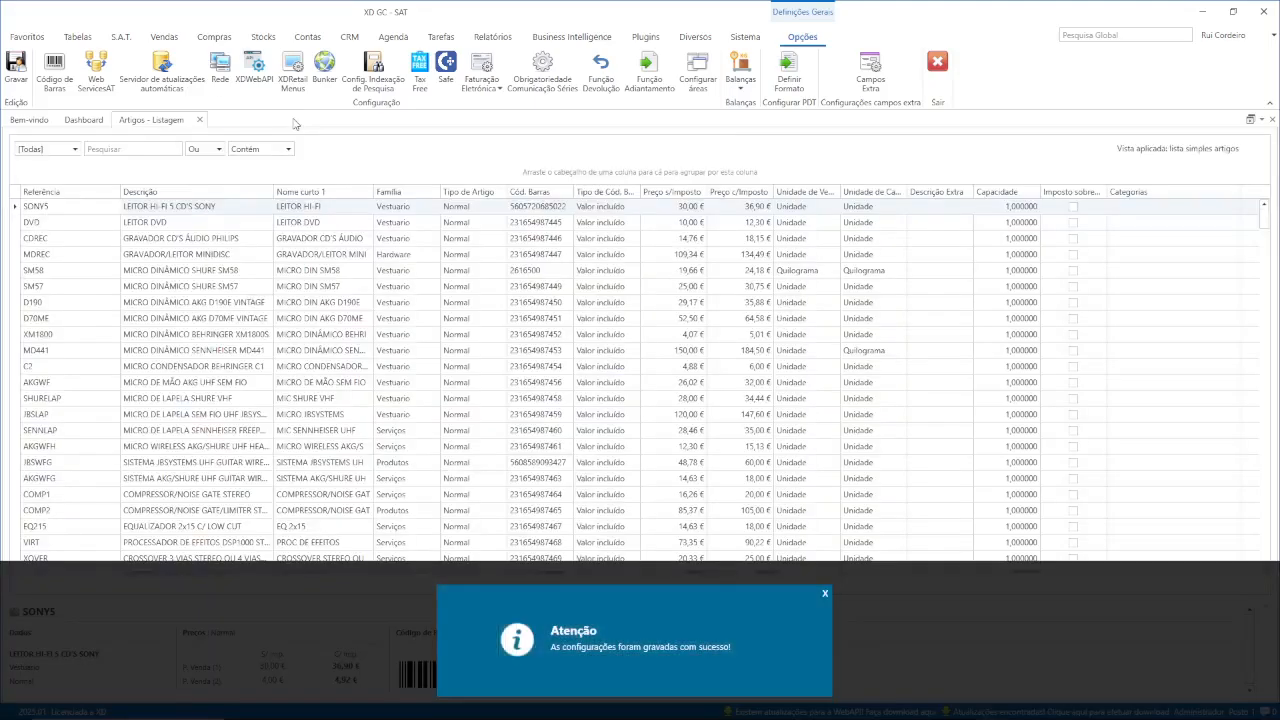
left_click(200, 120)
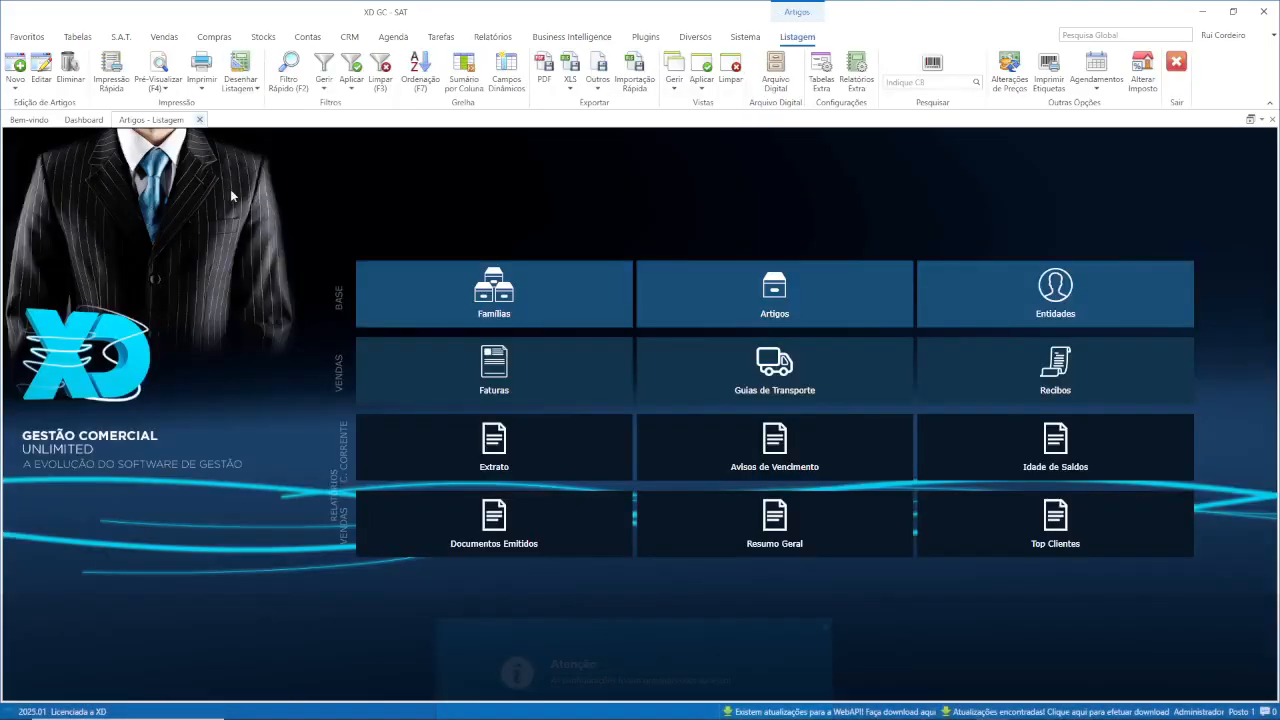
left_click(220, 38)
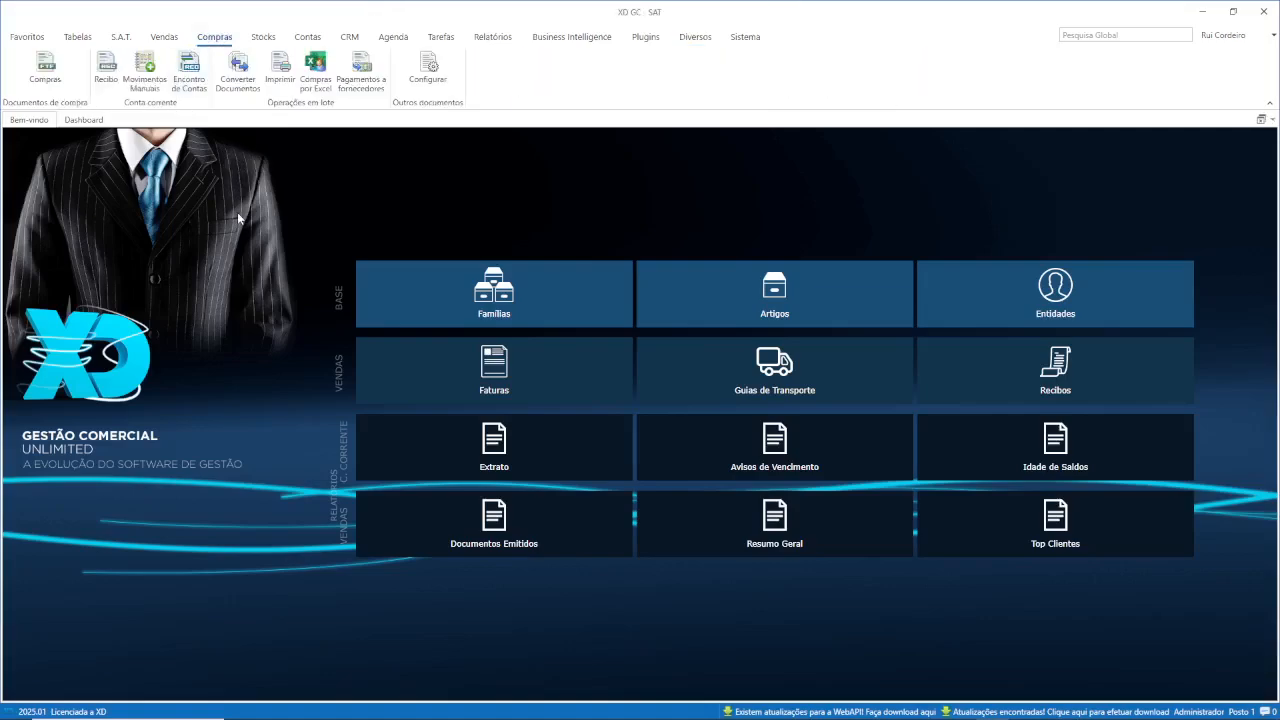
left_click(45, 68)
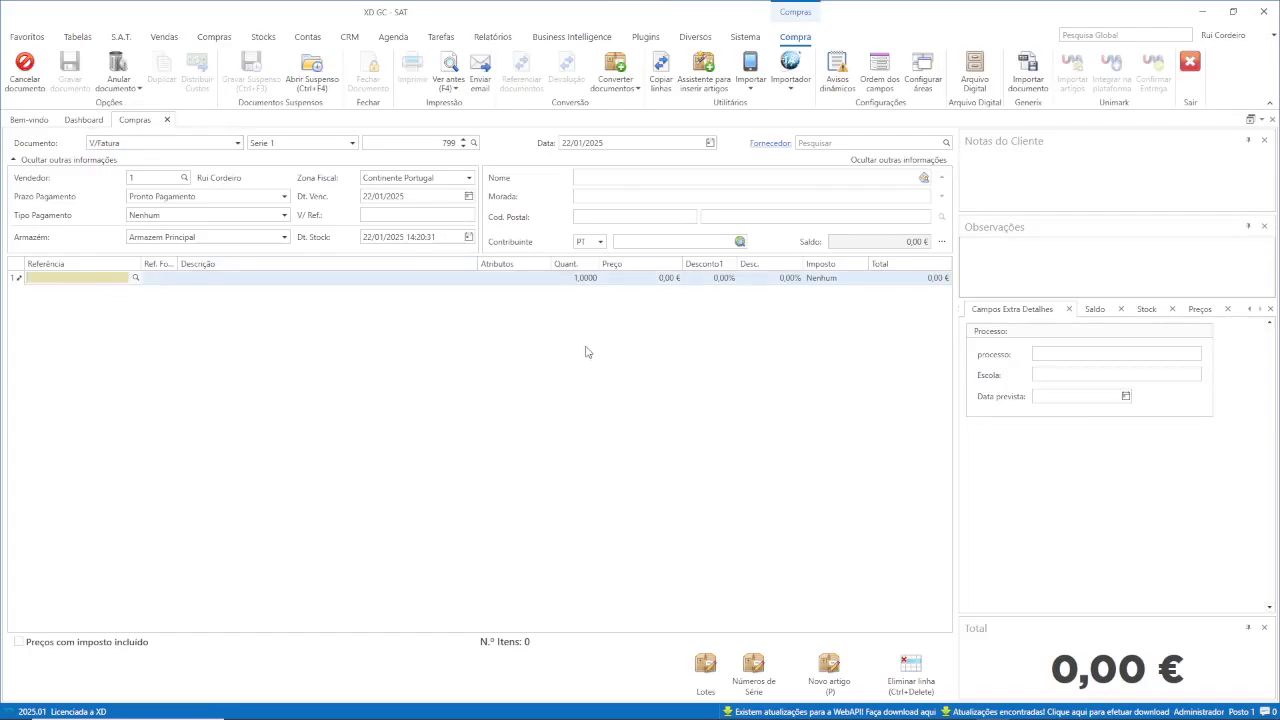
key("alt+Tab")
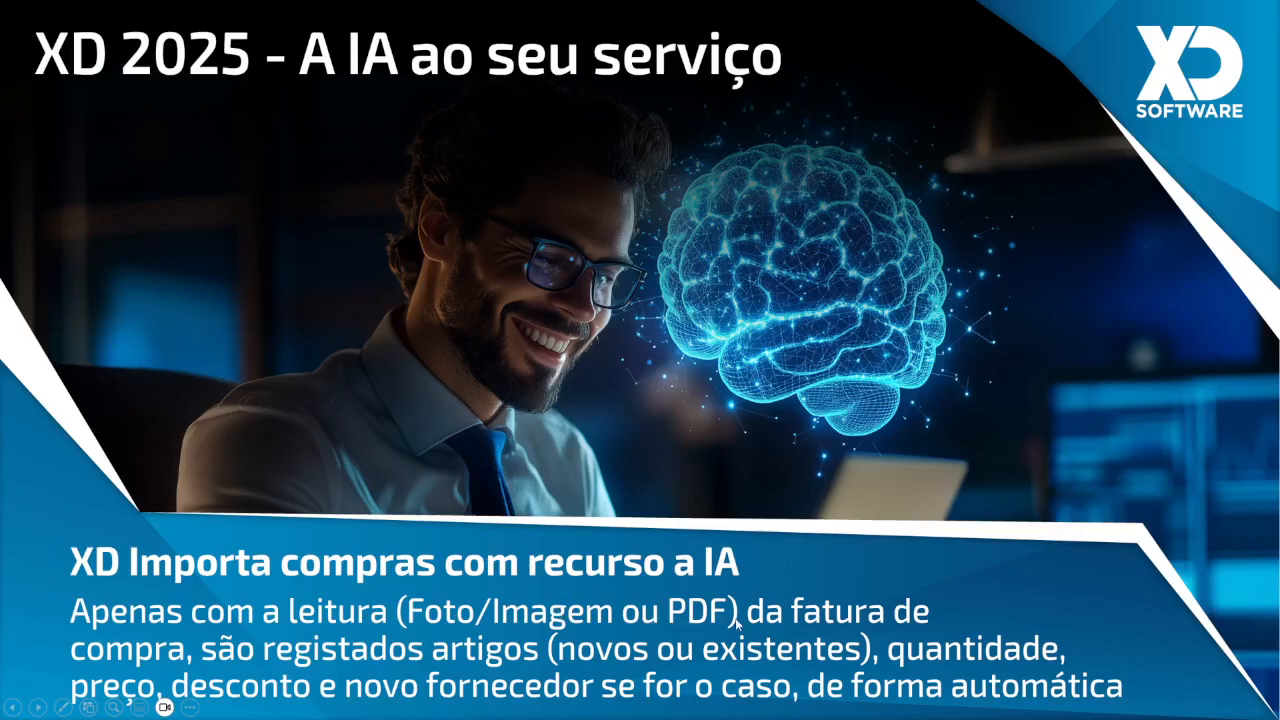
Leave the 'XD 2025 - A IA ao seu serviço' slide and return to the empty V/Fatura in XD GC.
key("alt+Tab")
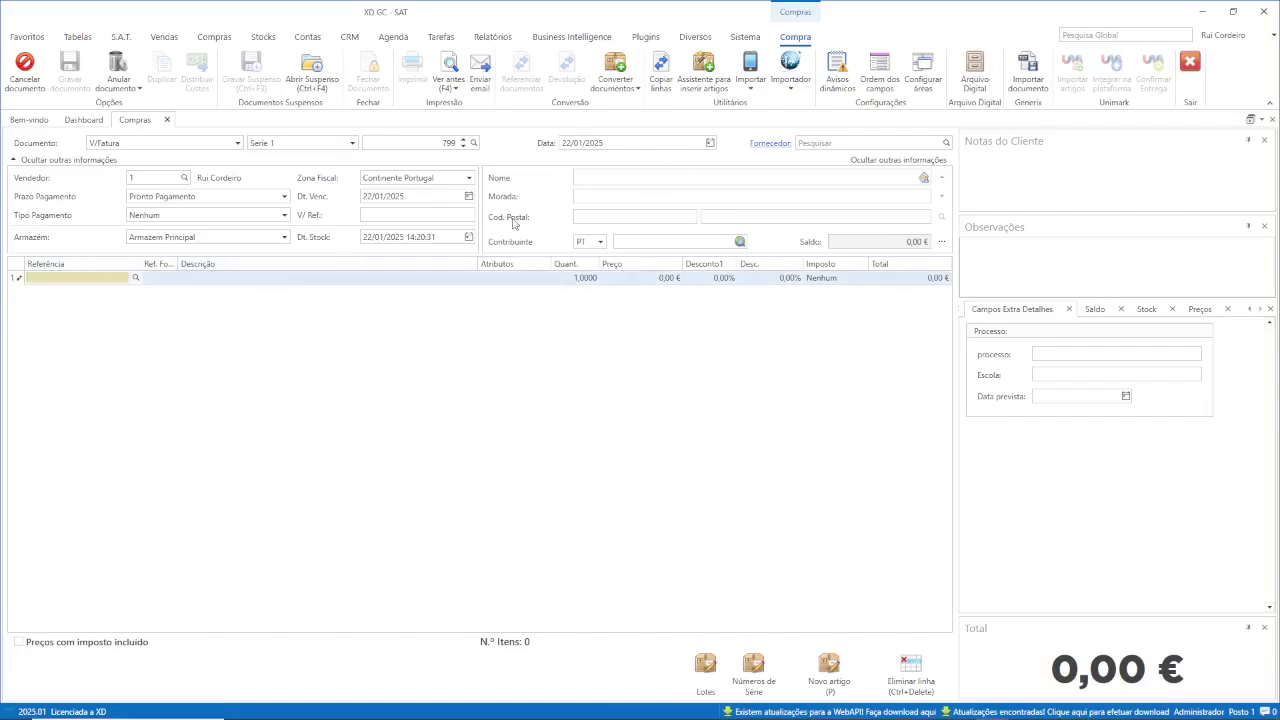
Keep V/Fatura as the document type and list the import options: PDF, Imagem, Código QR, Scanner.
left_click(238, 143)
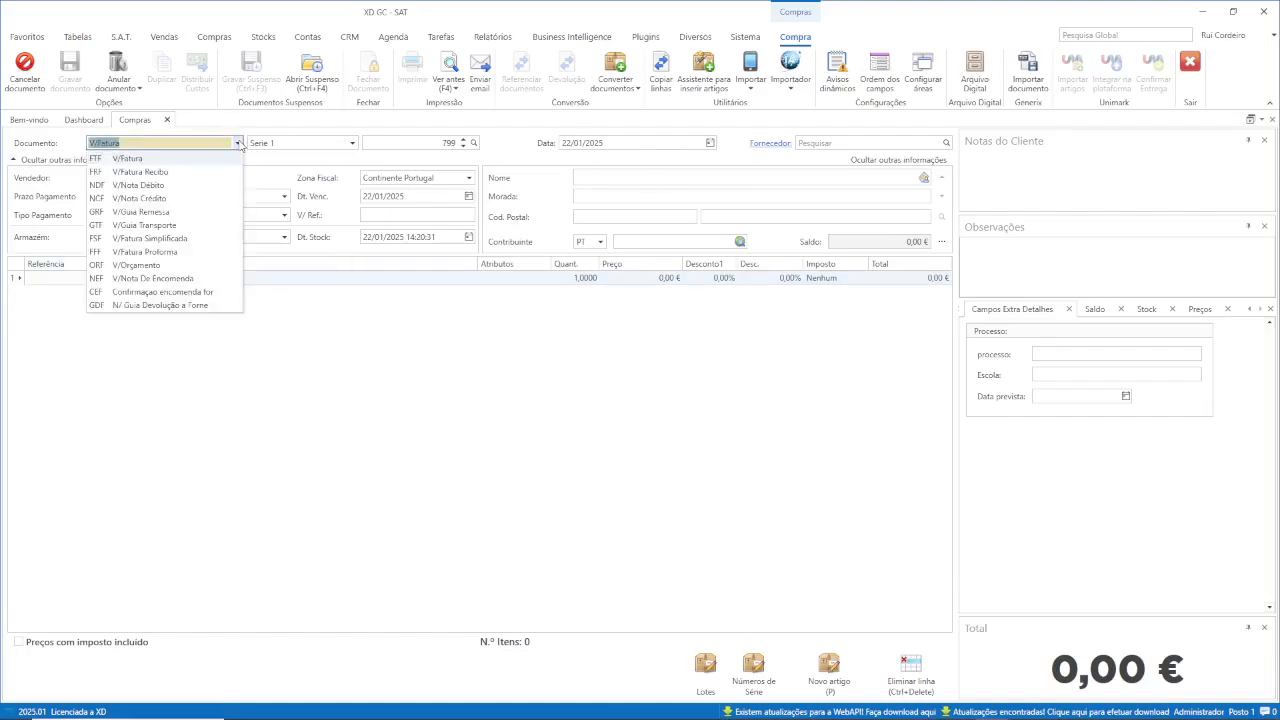
left_click(238, 143)
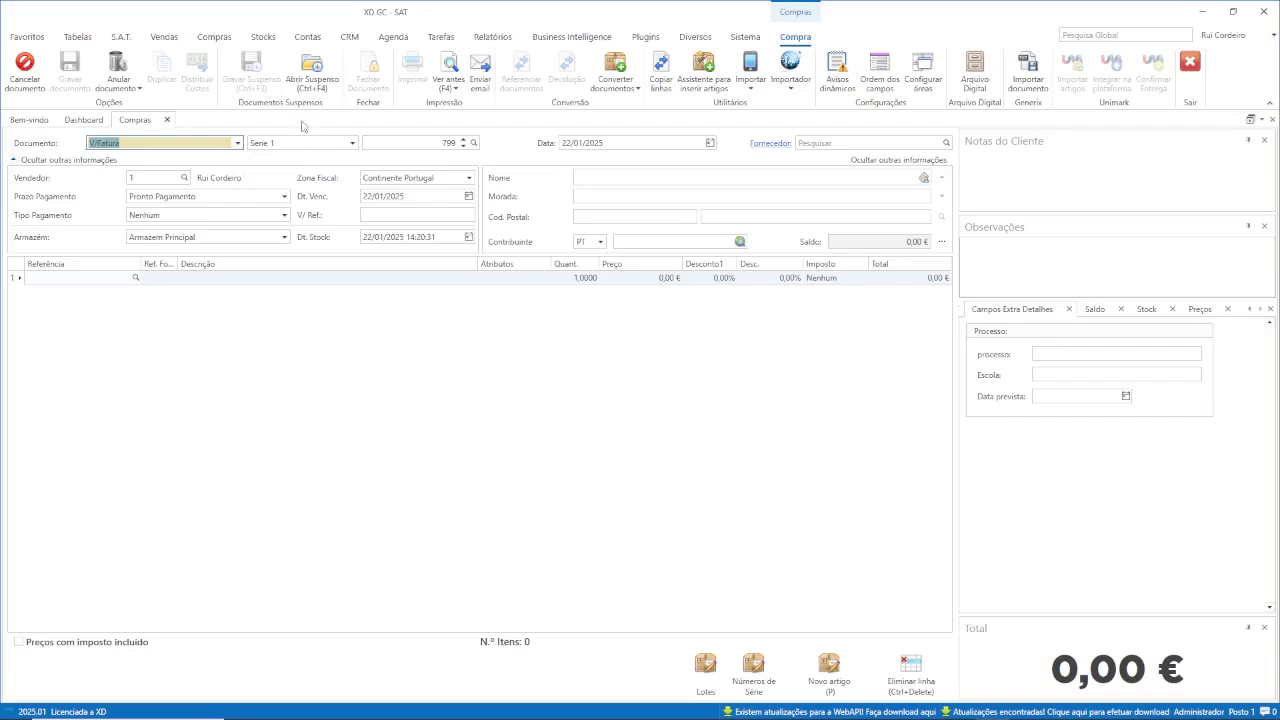
left_click(238, 143)
left_click(238, 143)
left_click(100, 279)
left_click(791, 95)
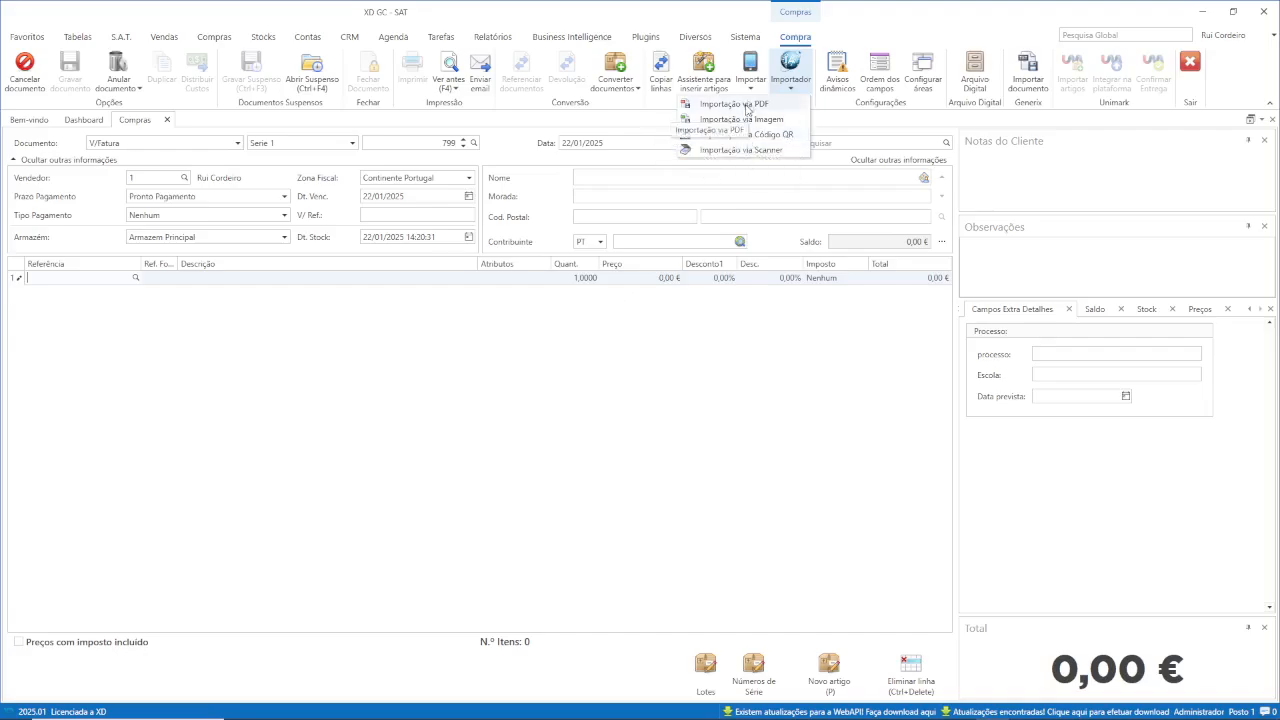
Import FR_1-139 xd linhas observacoes.pdf from the documetos IA folder via PDF.
left_click(745, 106)
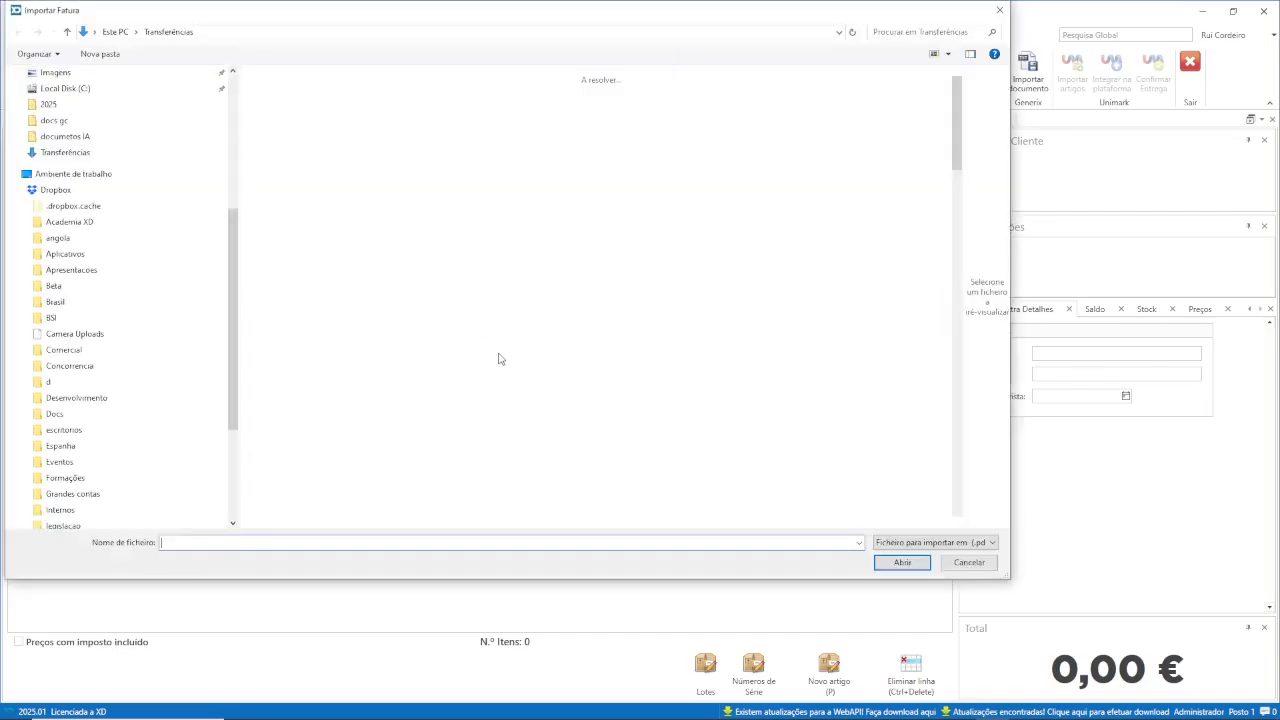
scroll(120, 200, "up", 9)
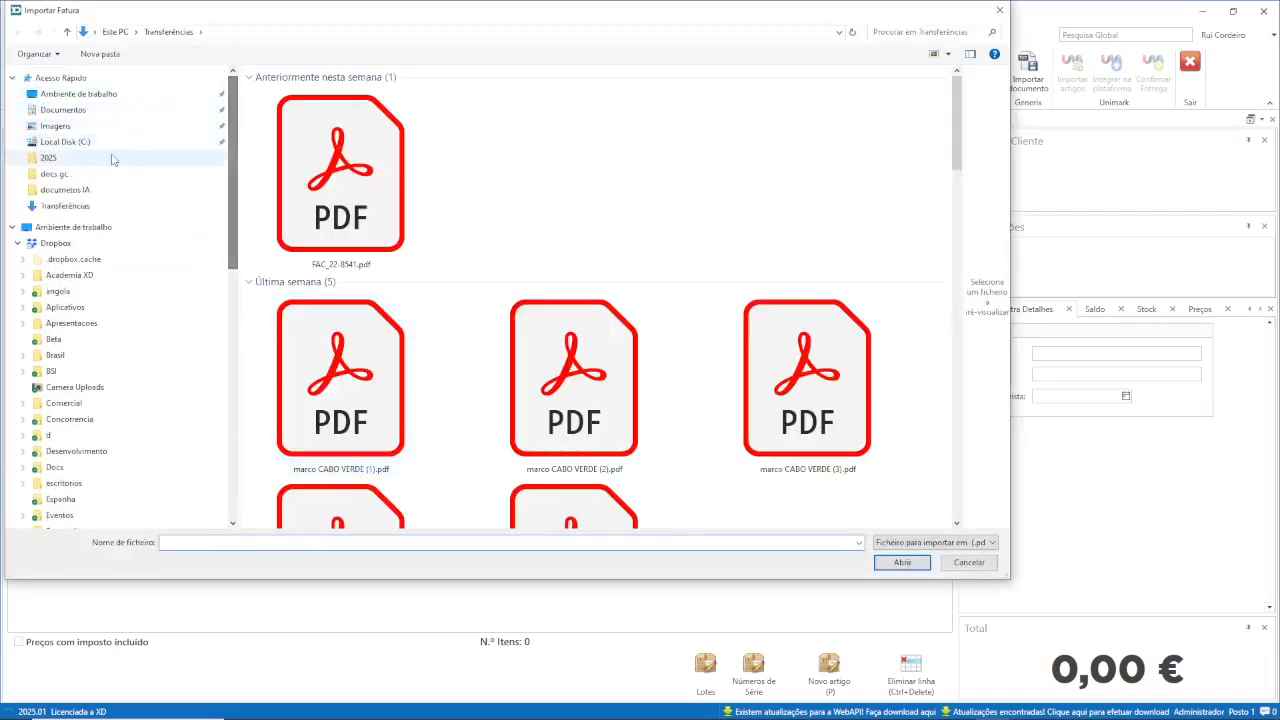
left_click(107, 190)
left_click(369, 108)
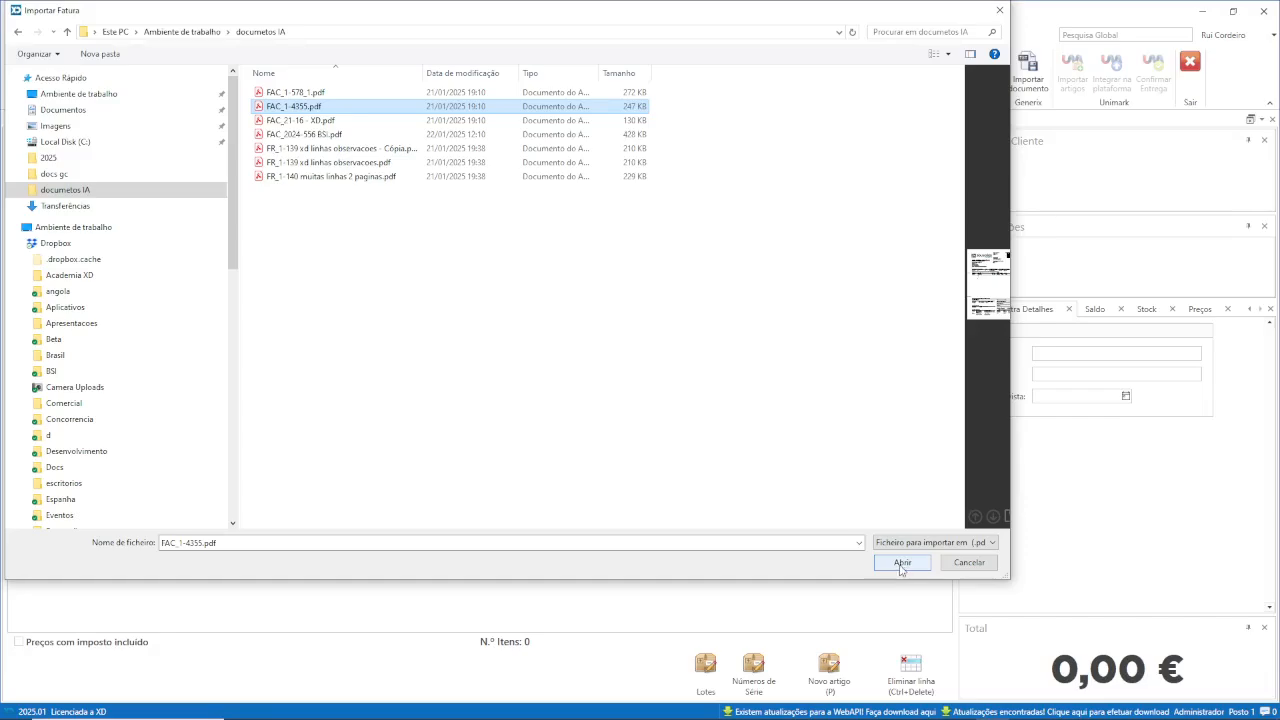
left_click(371, 164)
left_click(898, 570)
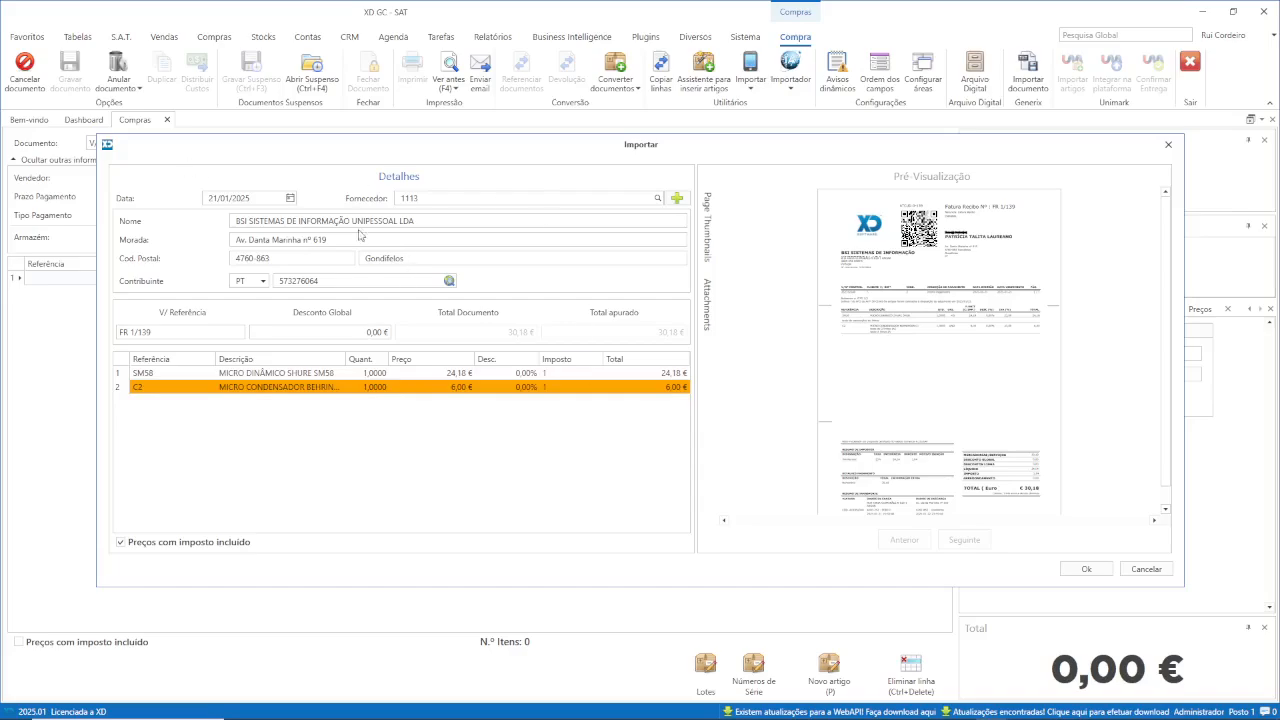
Accept the FR 1/139 lines (30,18 €) into the V/Fatura, then cancel that document.
scroll(942, 385, "down", 1)
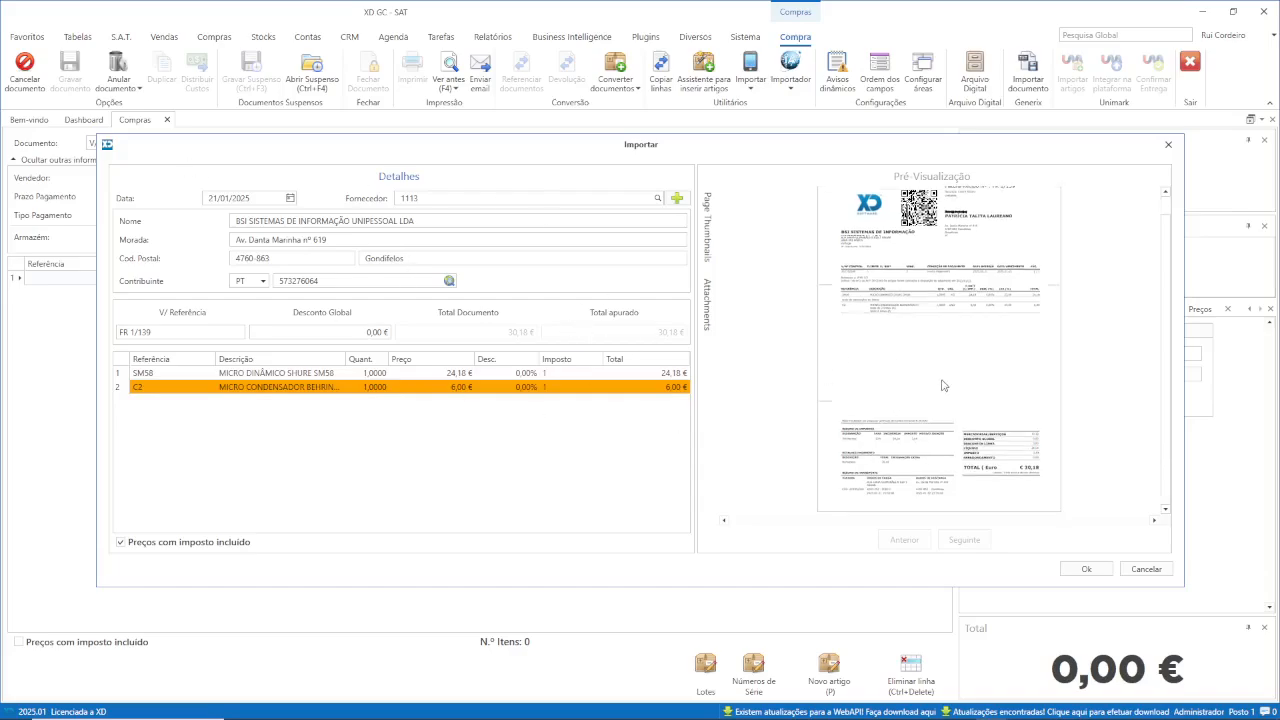
scroll(940, 377, "down", 3)
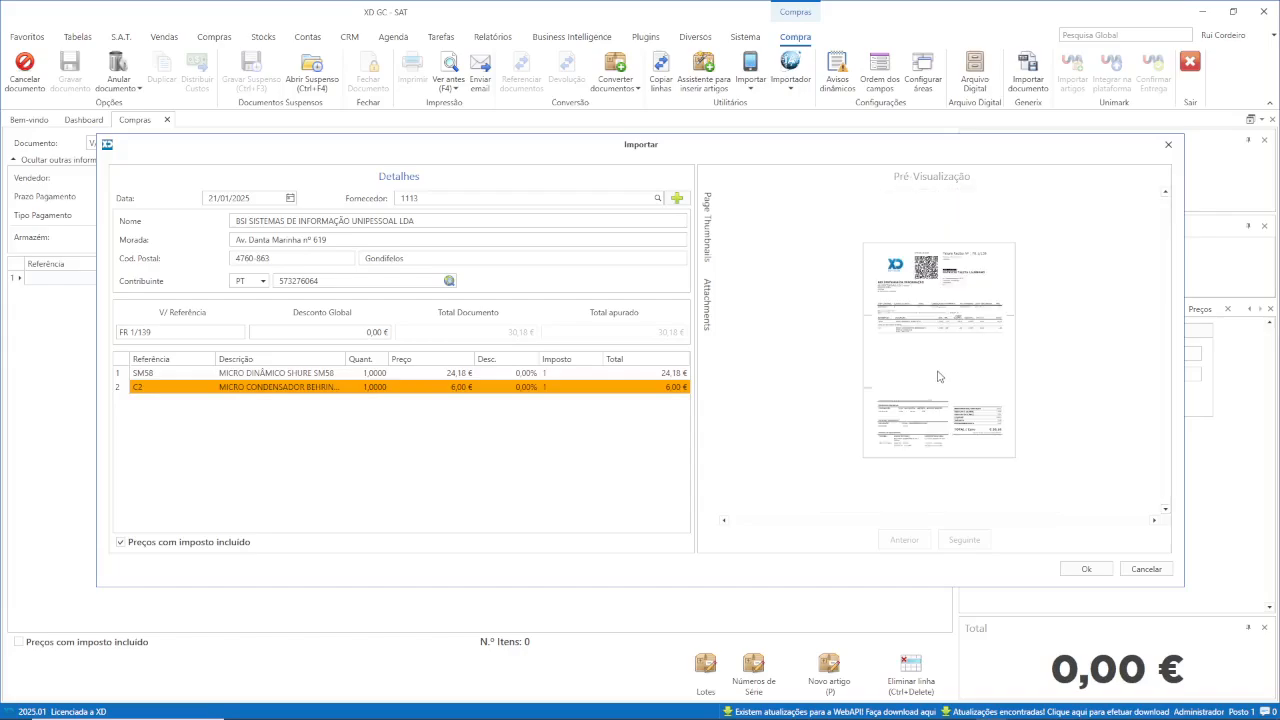
scroll(940, 377, "up", 4)
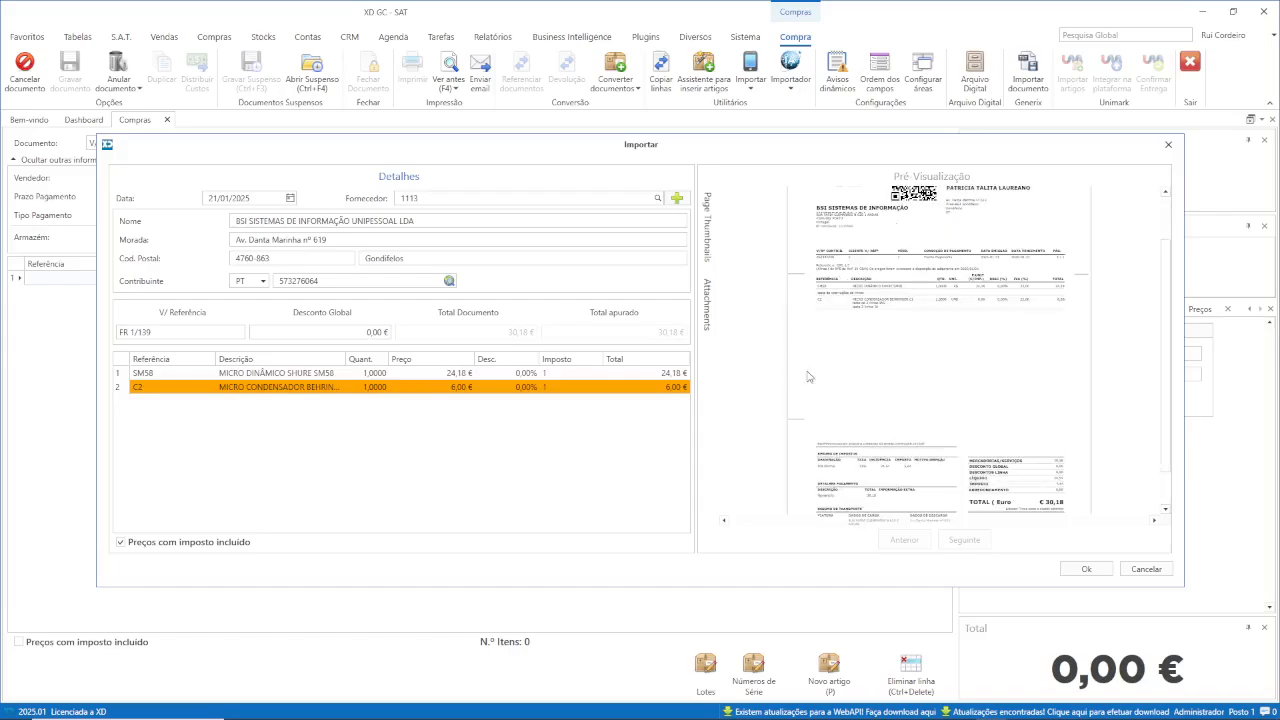
scroll(900, 334, "up", 2)
scroll(900, 334, "down", 2)
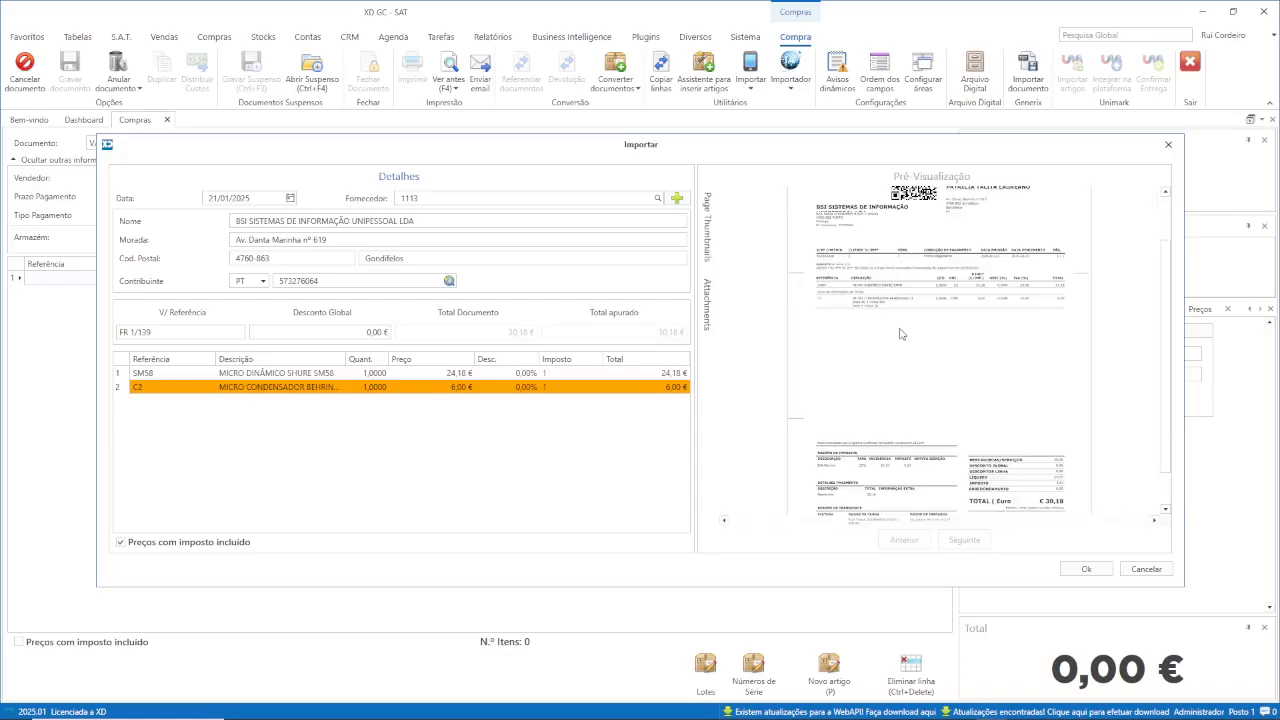
scroll(900, 334, "down", 1)
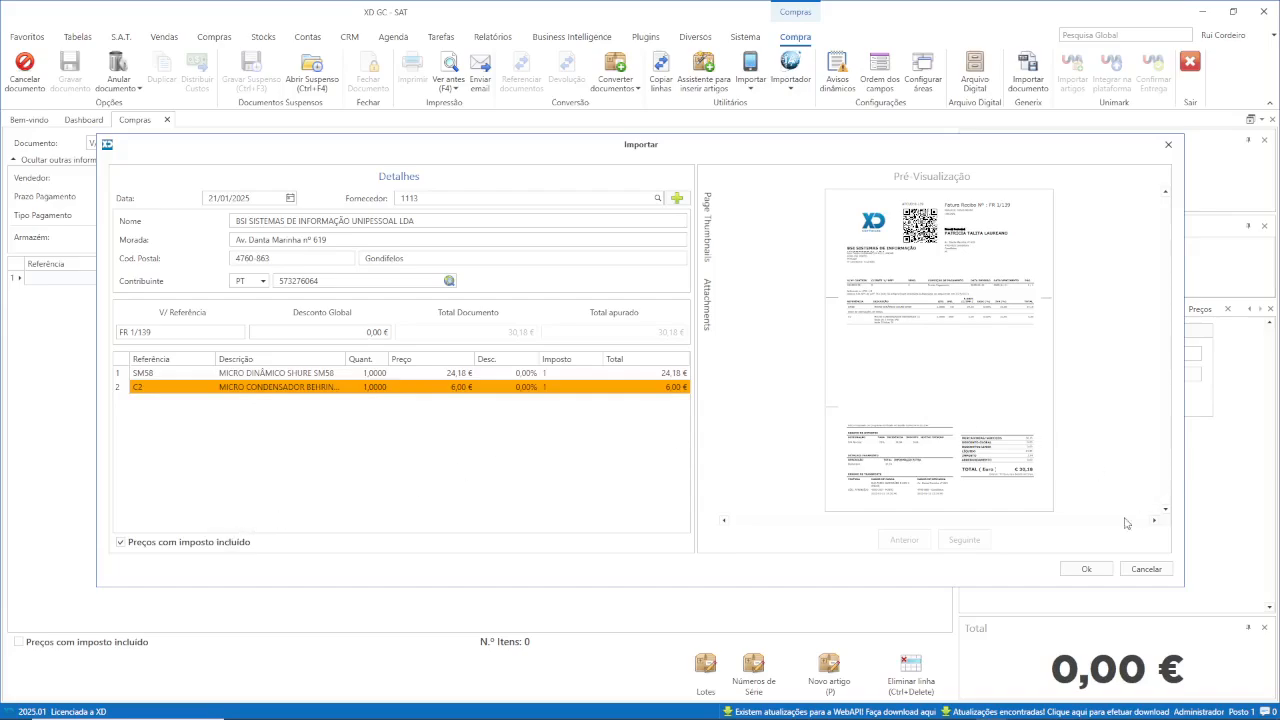
left_click(1087, 569)
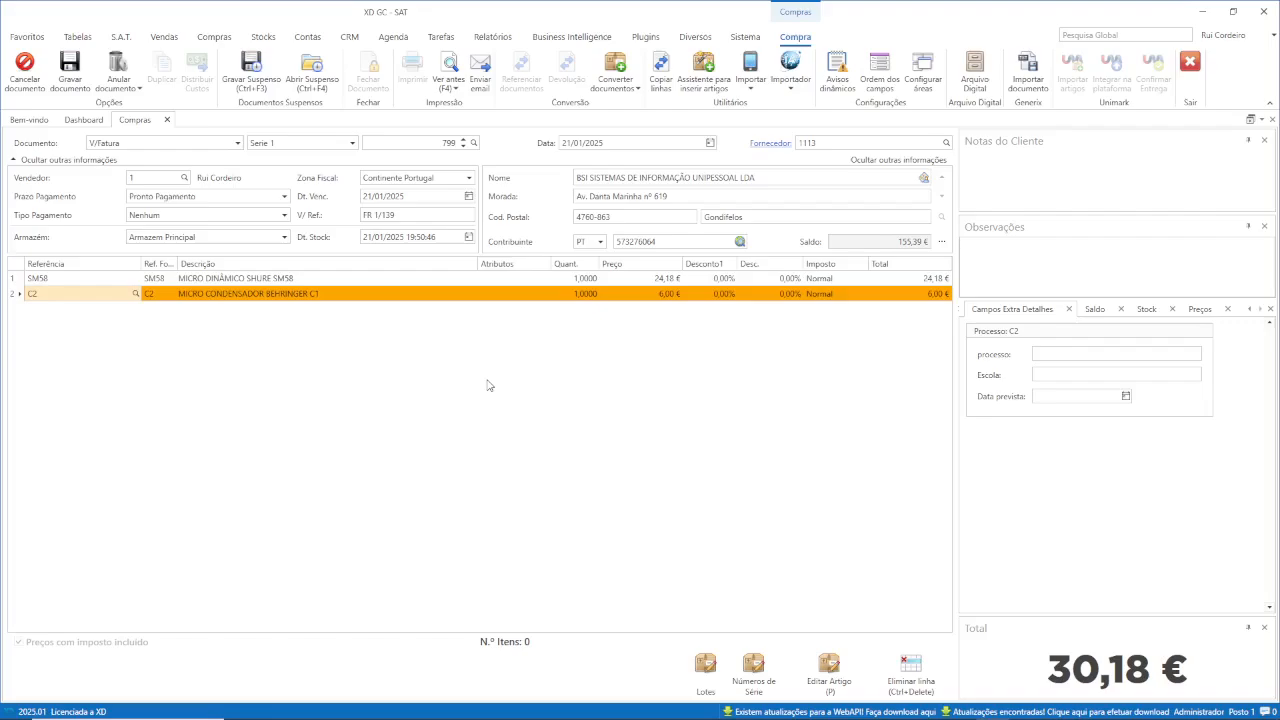
left_click(24, 70)
left_click(673, 413)
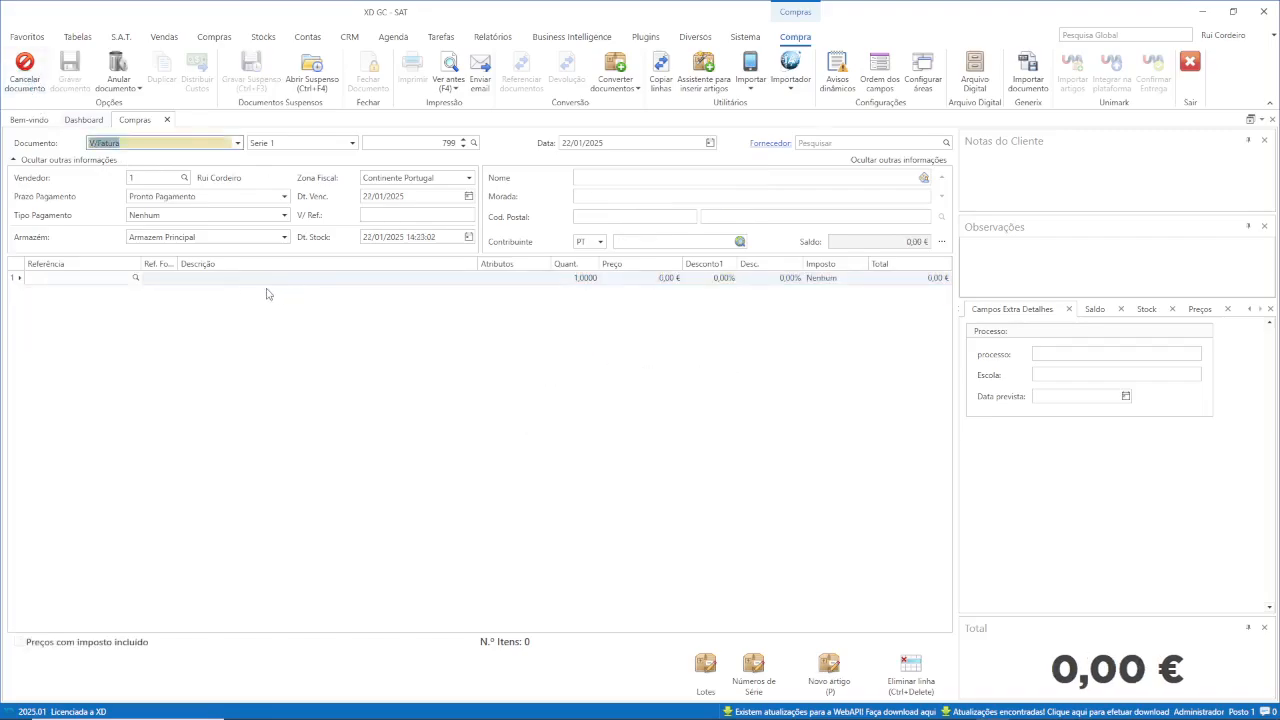
Attempt a PDF import of FAC_2024-556 BSI.pdf, which triggers the 'Múltiplos Cabeçalhos Diferentes' warning.
left_click(107, 278)
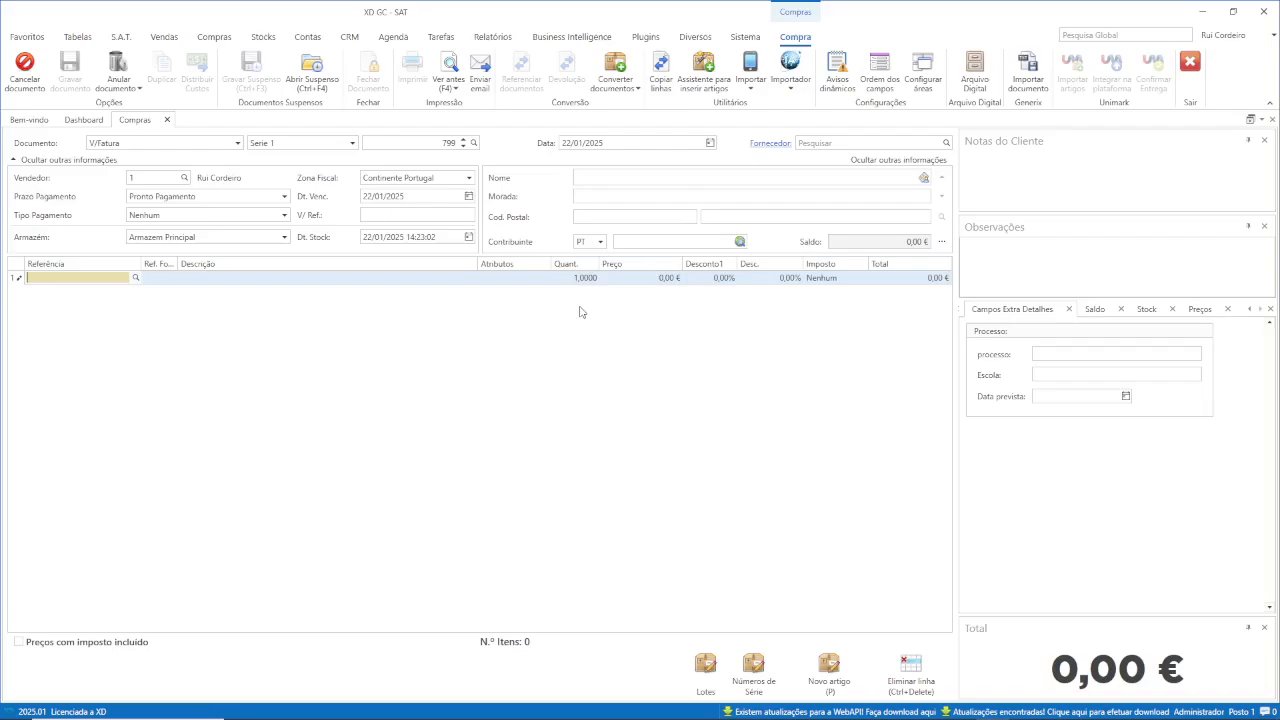
left_click(790, 90)
left_click(740, 108)
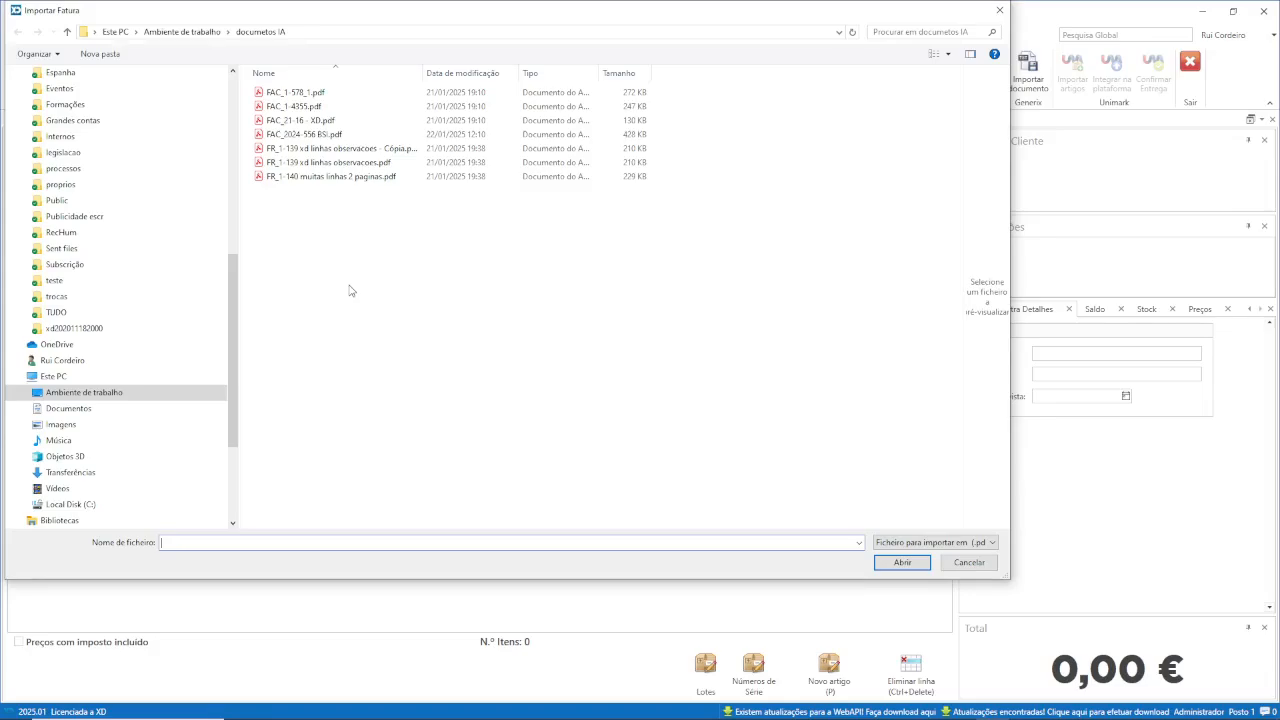
left_click(335, 134)
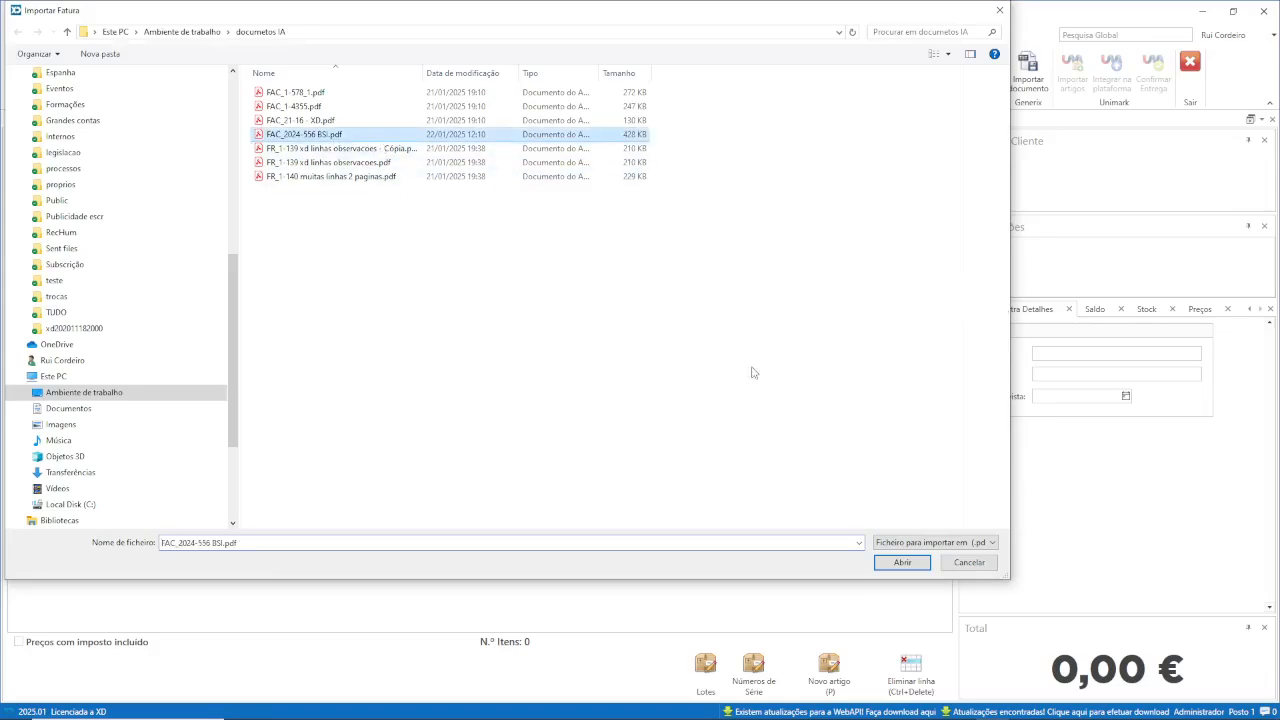
left_click(895, 562)
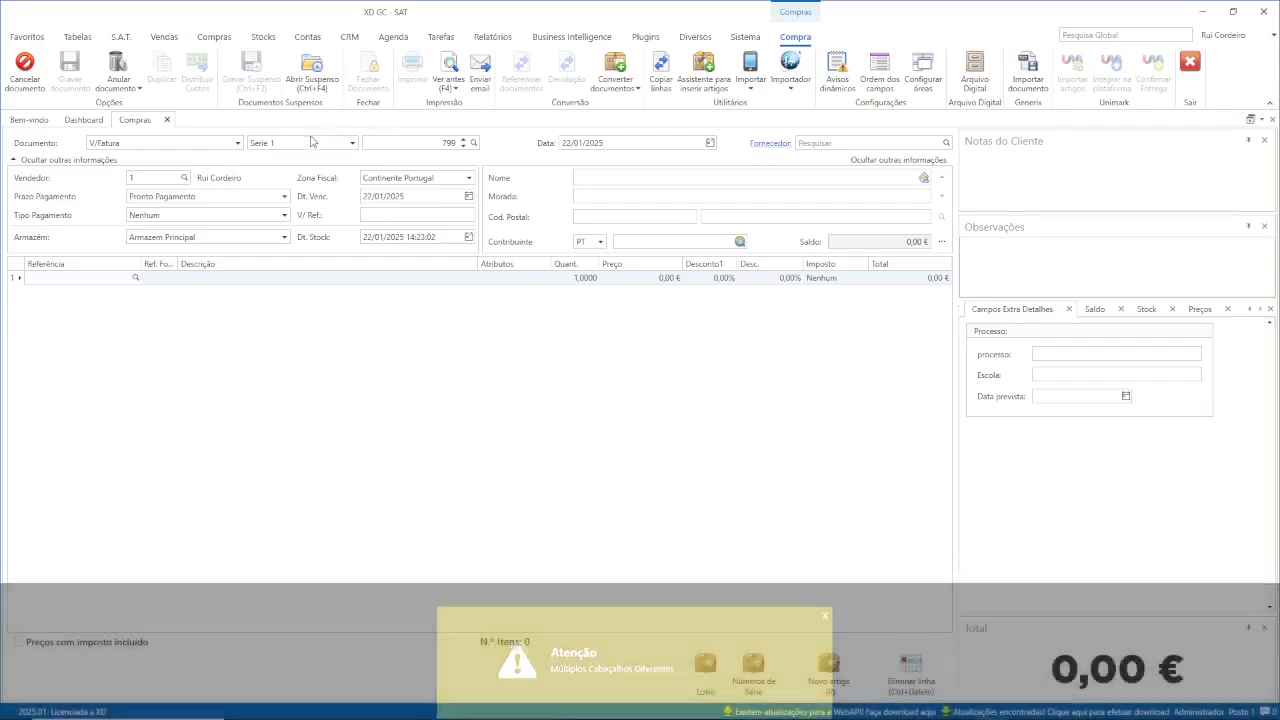
left_click(791, 86)
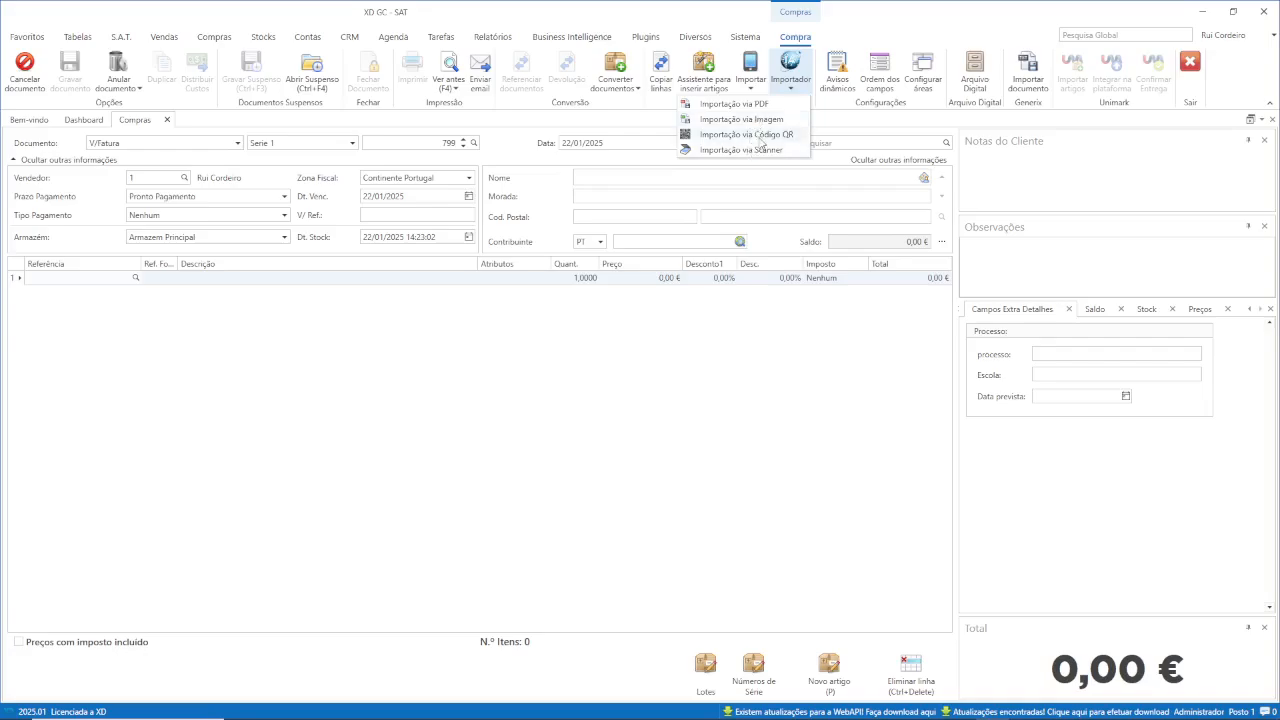
Import FAC_2024-556 BSI.pdf via PDF, widening the Nome column to find the file.
left_click(752, 104)
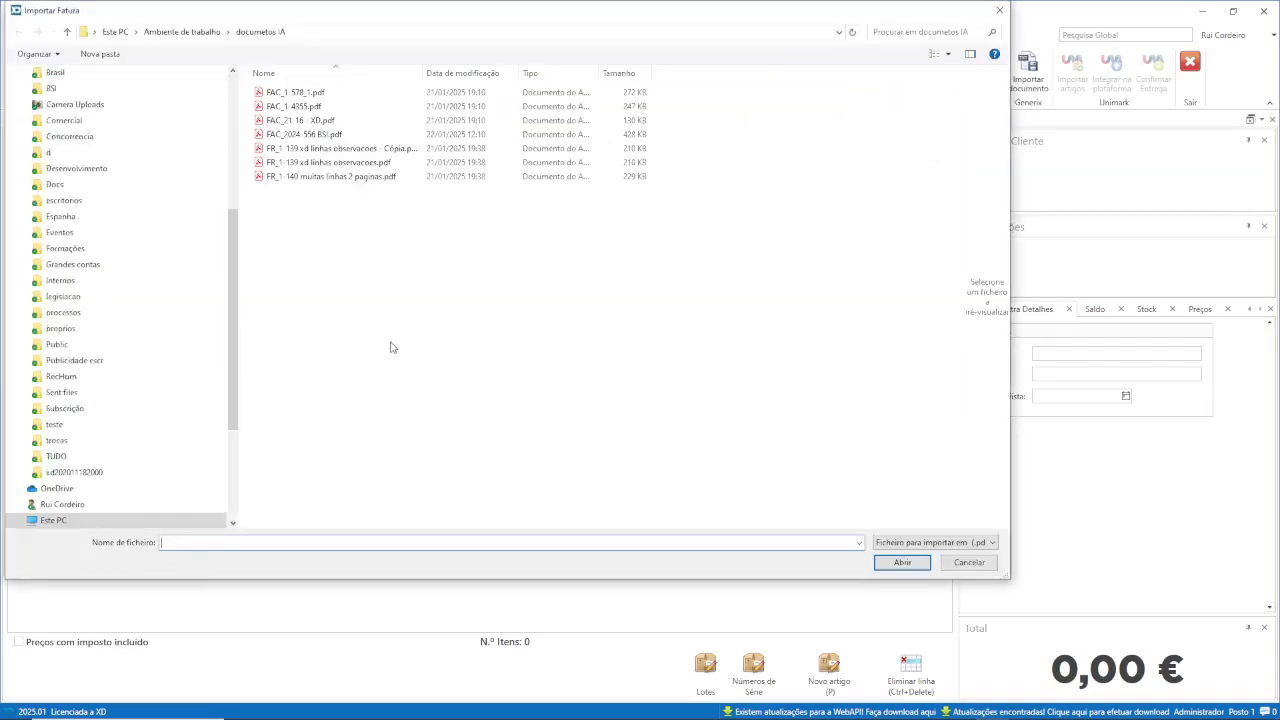
left_click_drag(424, 73, 521, 74)
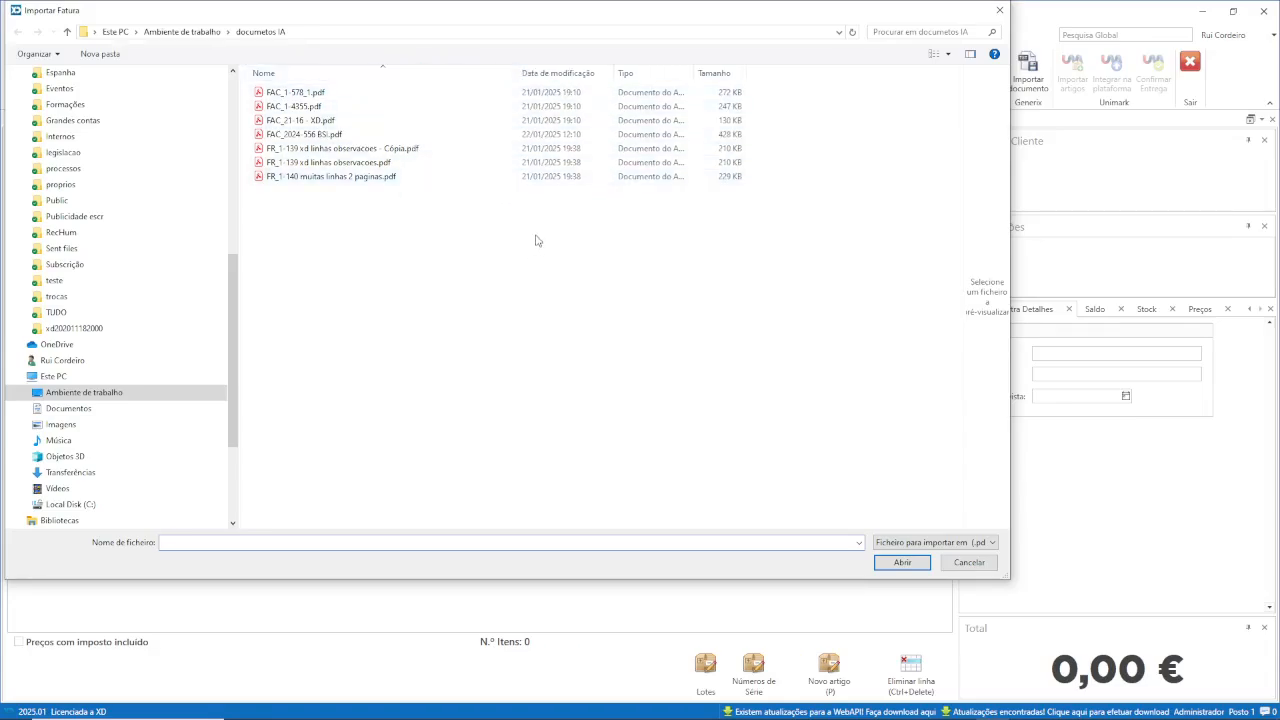
left_click(330, 134)
left_click(900, 562)
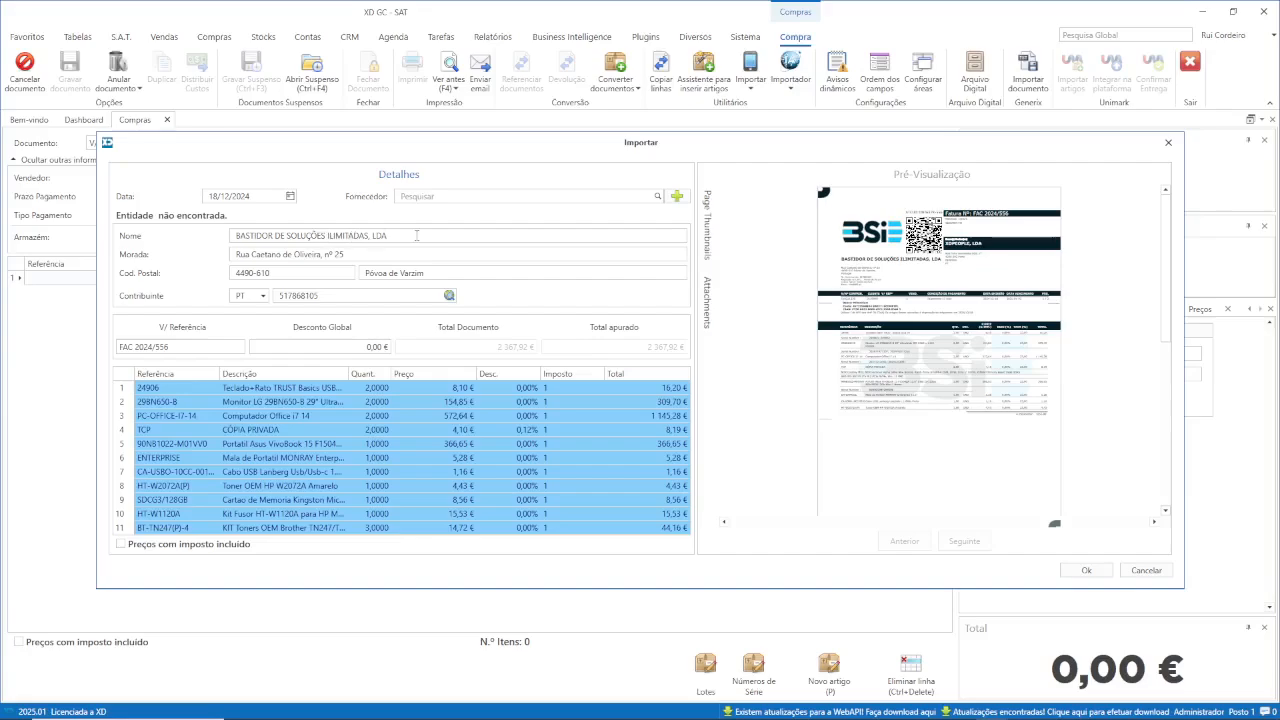
Review the invoice preview and create a new Fornecedor entity from the invoice's company details.
scroll(965, 344, "down", 3)
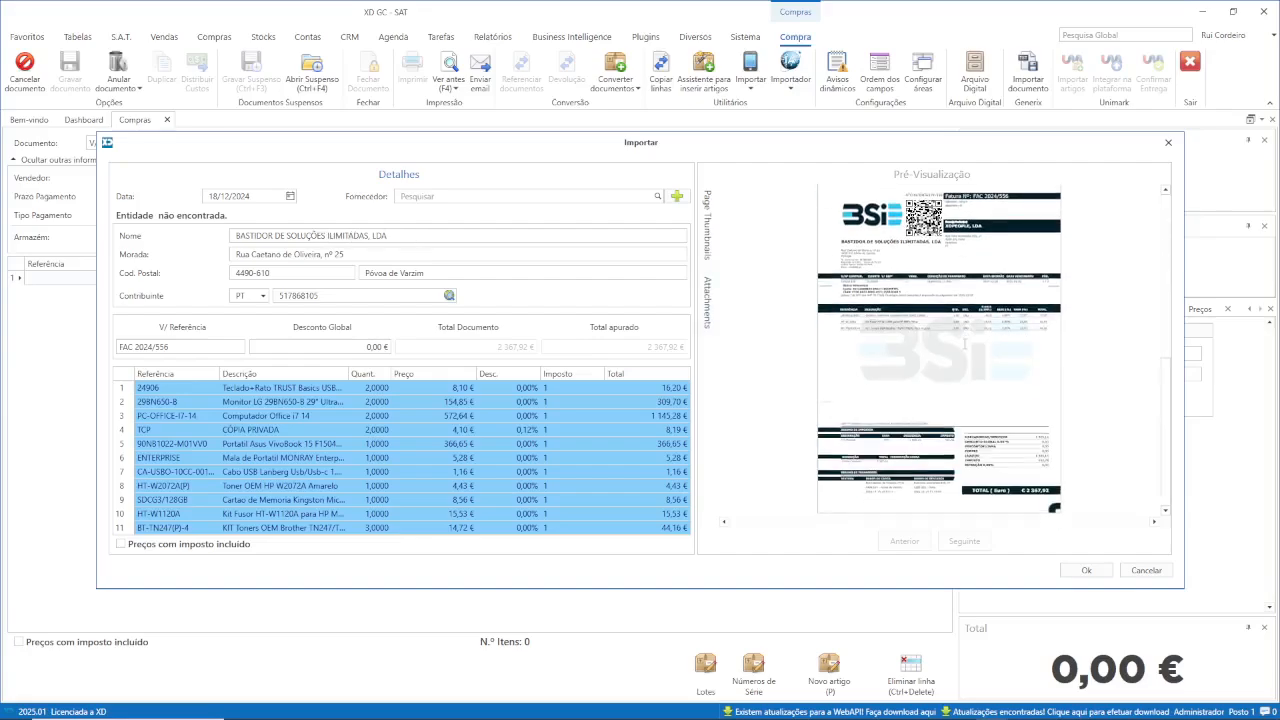
scroll(973, 342, "up", 1)
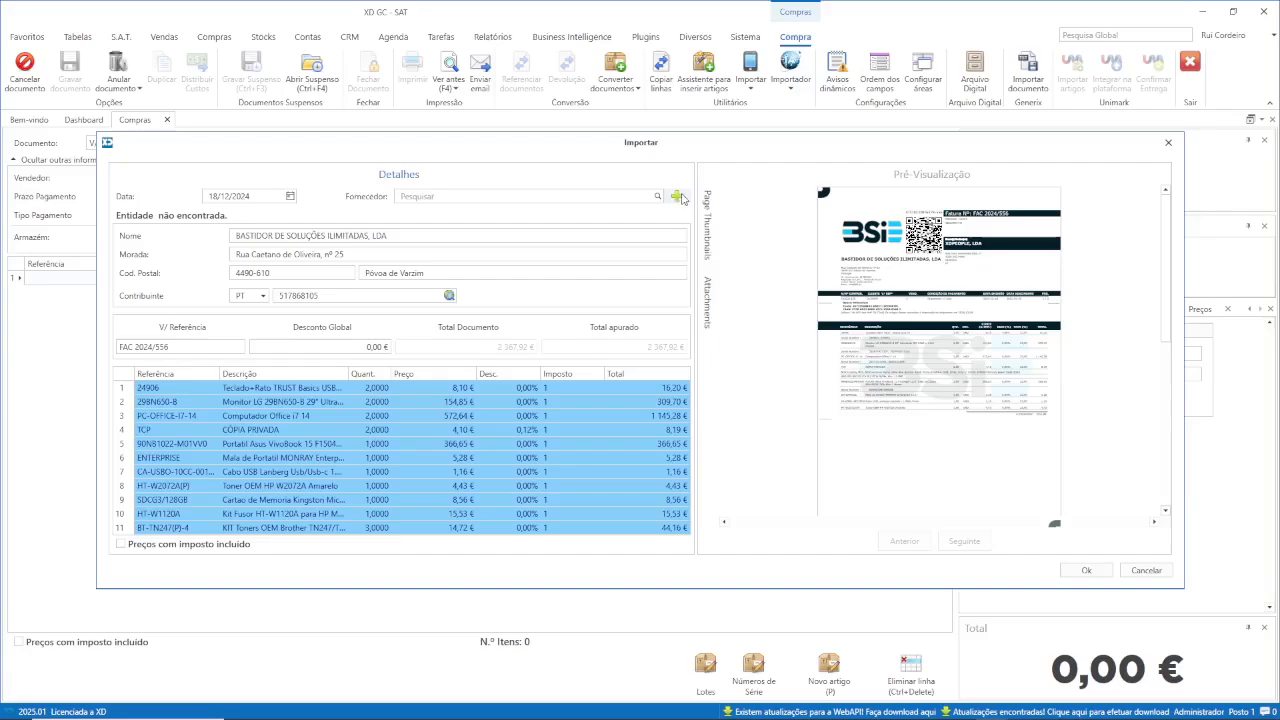
left_click(677, 197)
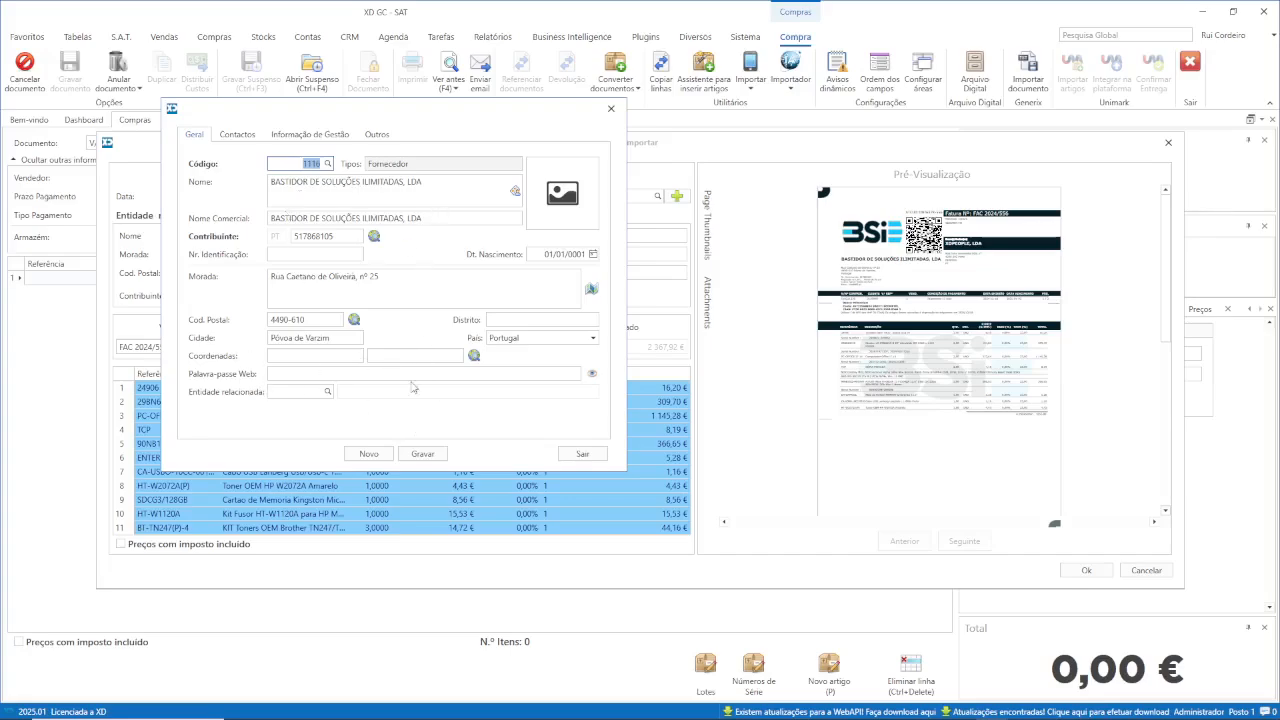
Review the supplier's Contactos, Informação de Gestão and Outros tabs, save it, and close the form.
left_click(243, 137)
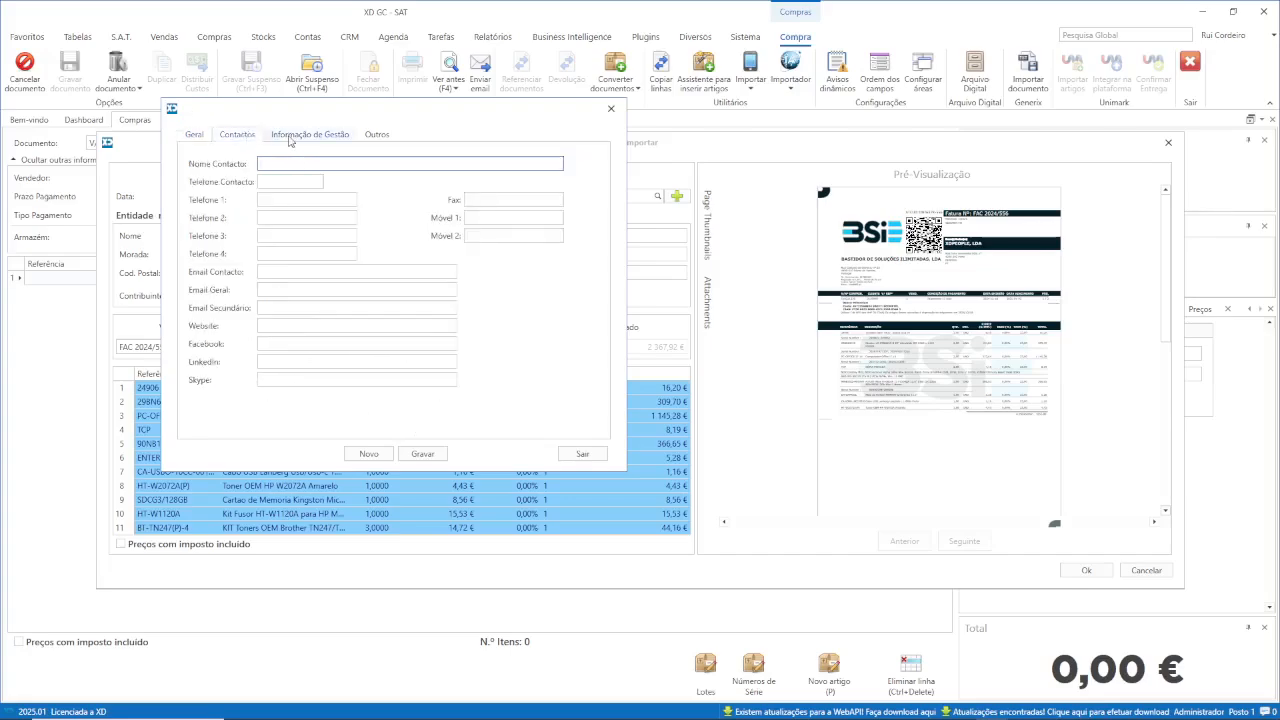
left_click(291, 139)
left_click(375, 137)
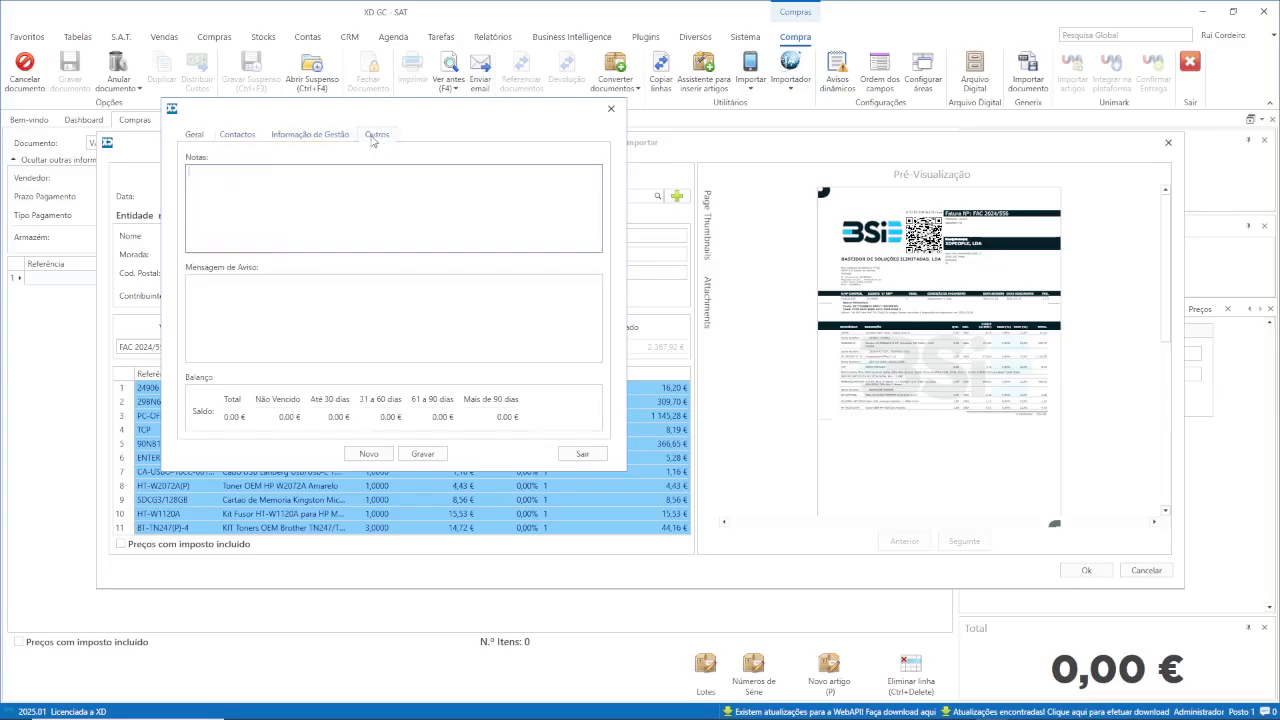
left_click(195, 138)
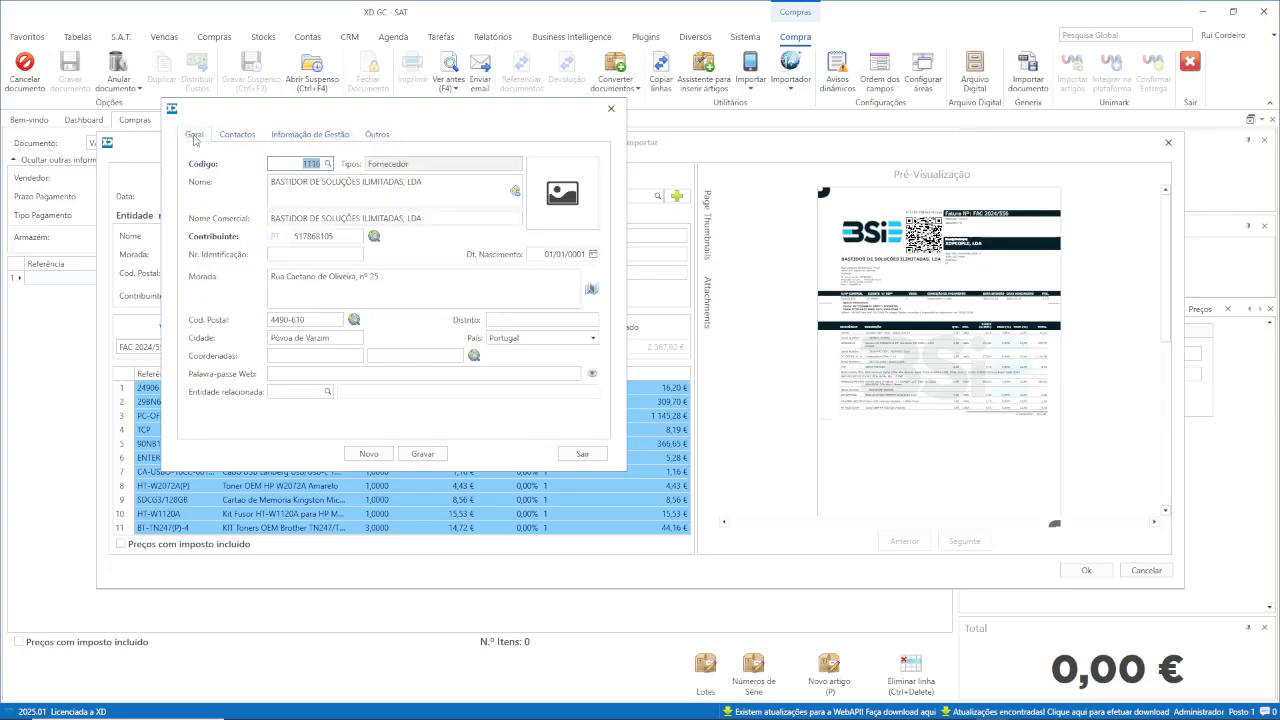
left_click(423, 453)
left_click(675, 414)
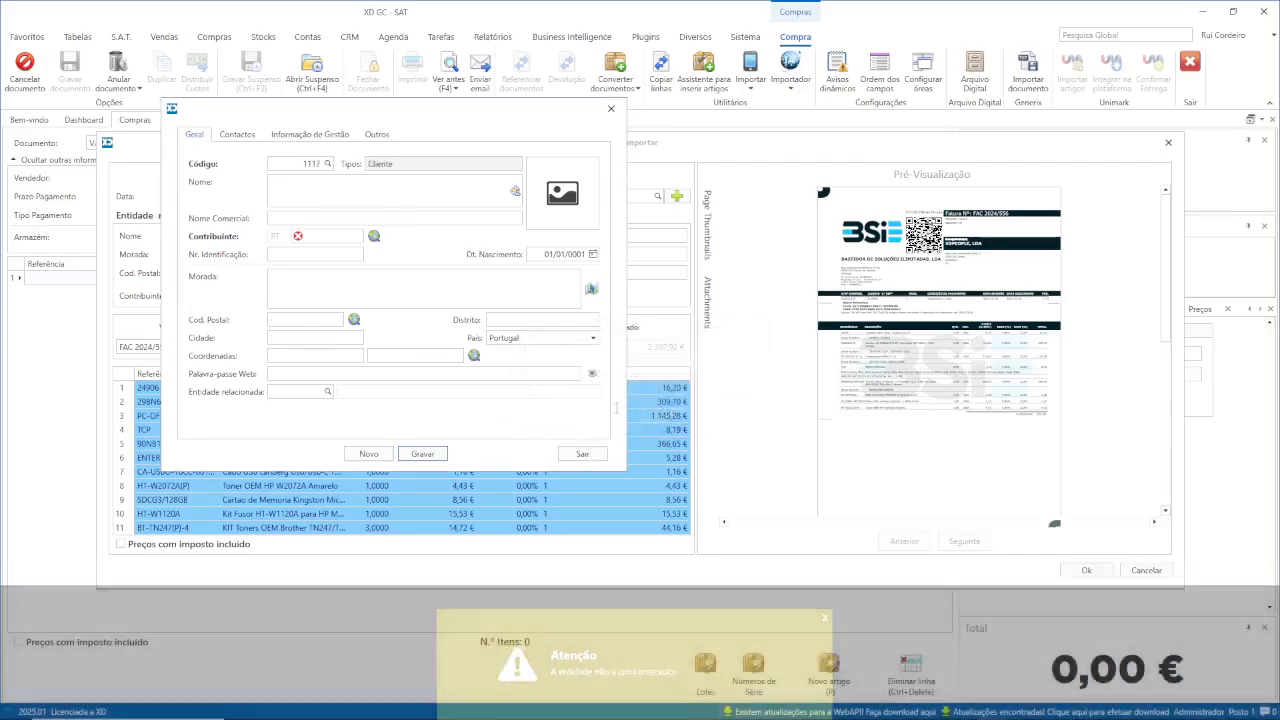
left_click(583, 455)
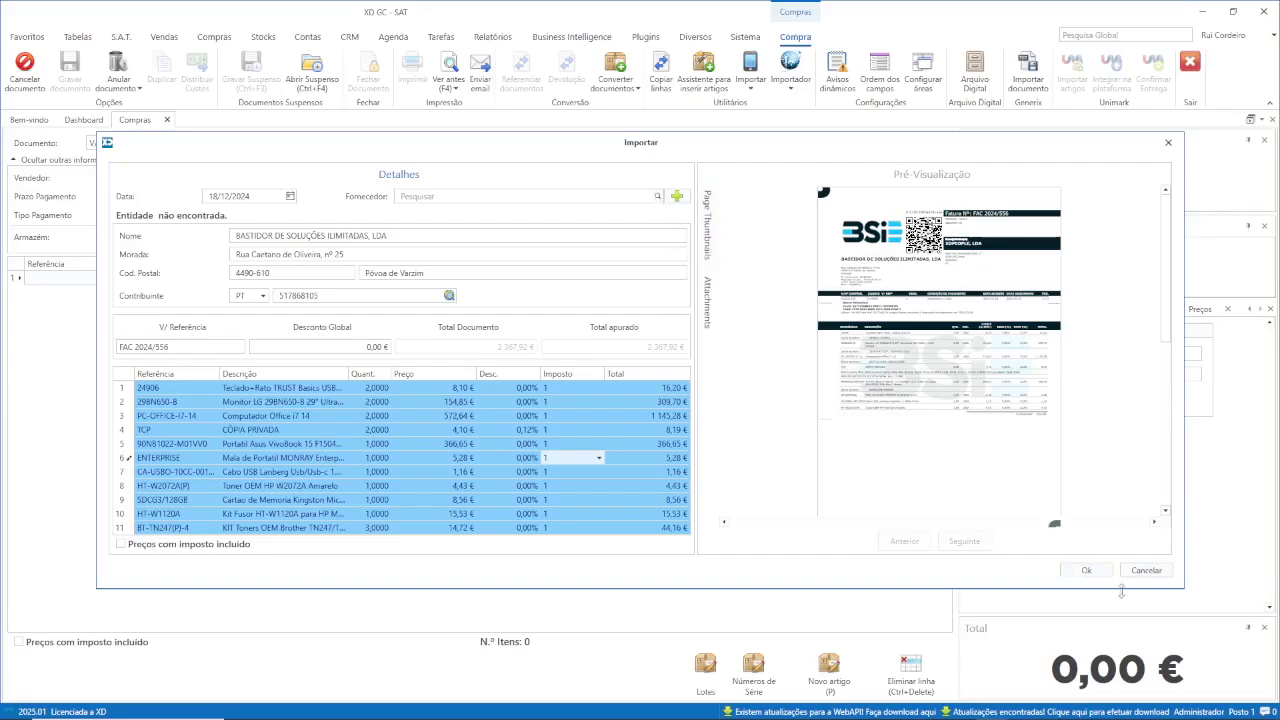
Accept the 11 imported lines (2 367,92 €) and set the supplier to the BASTIDOR entity 1116.
left_click(1090, 570)
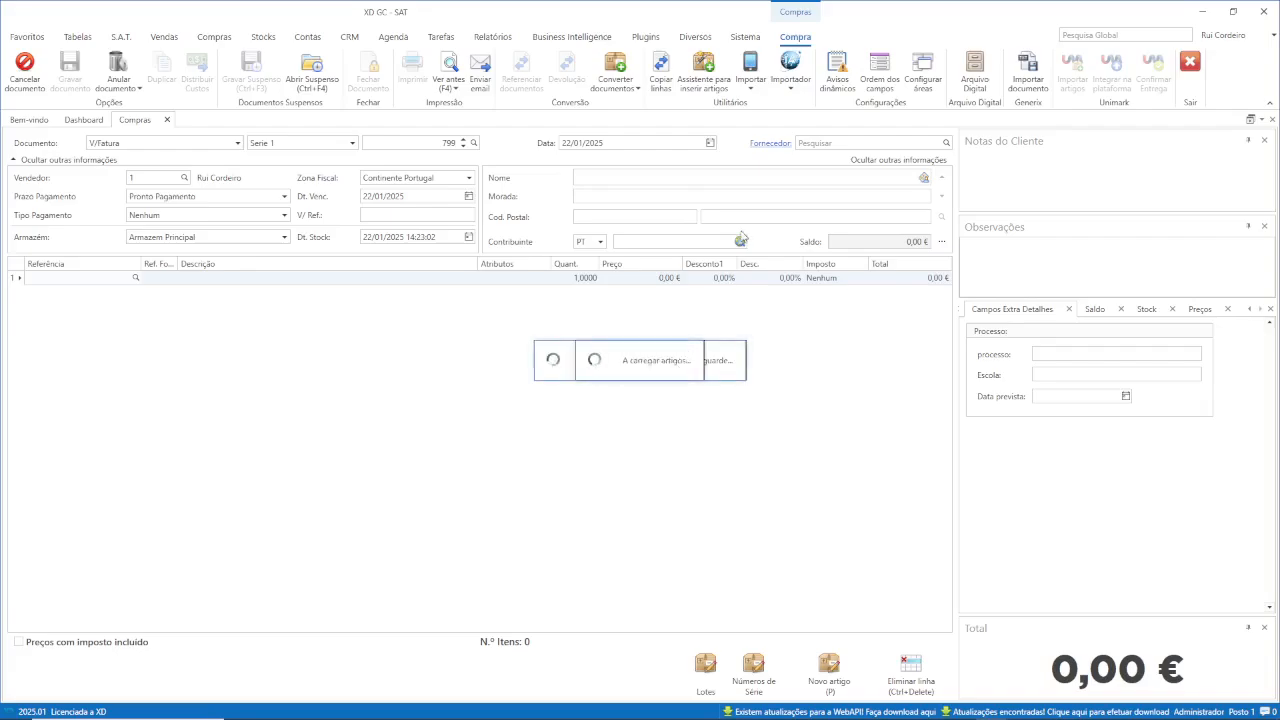
left_click(847, 142)
left_click(947, 147)
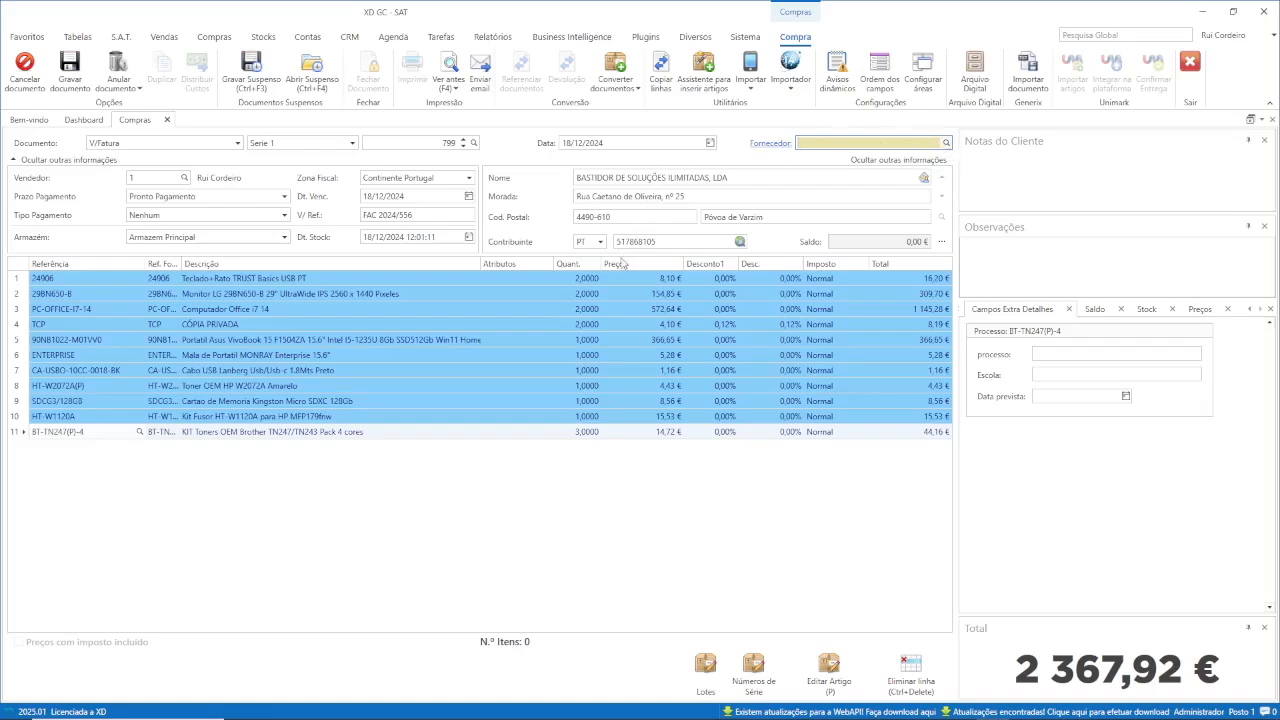
left_click(449, 199)
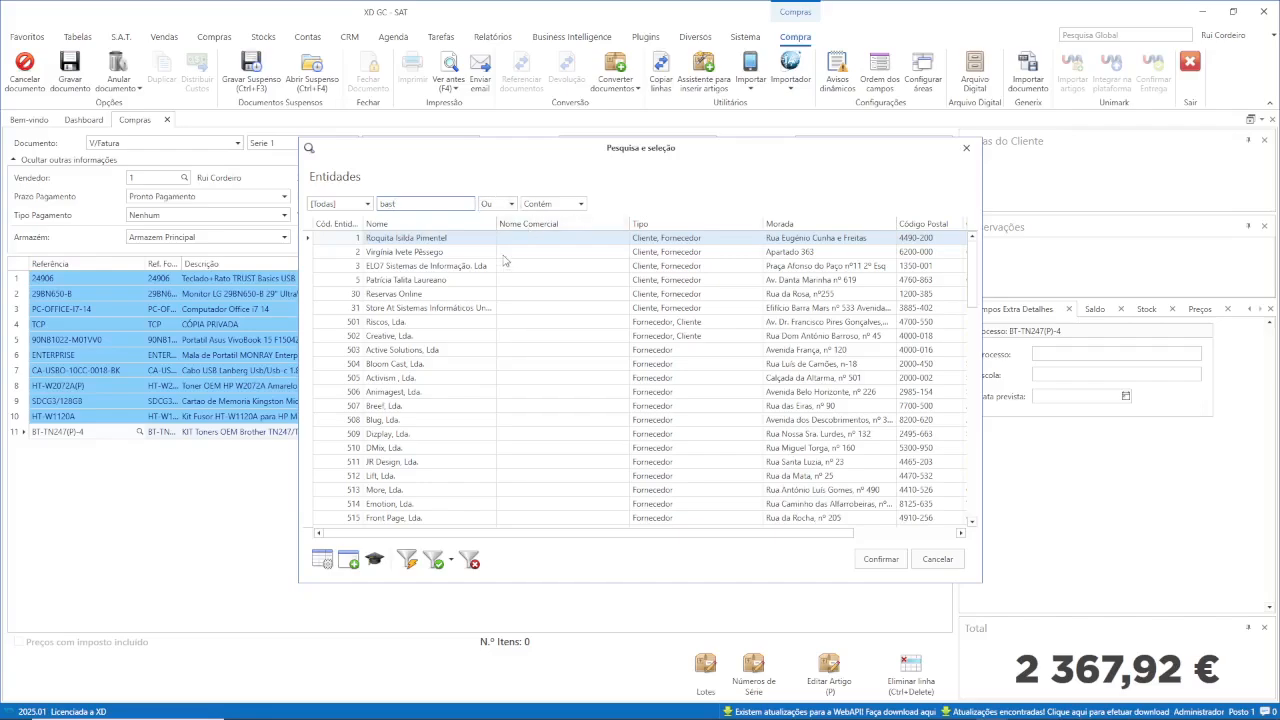
double_click(426, 238)
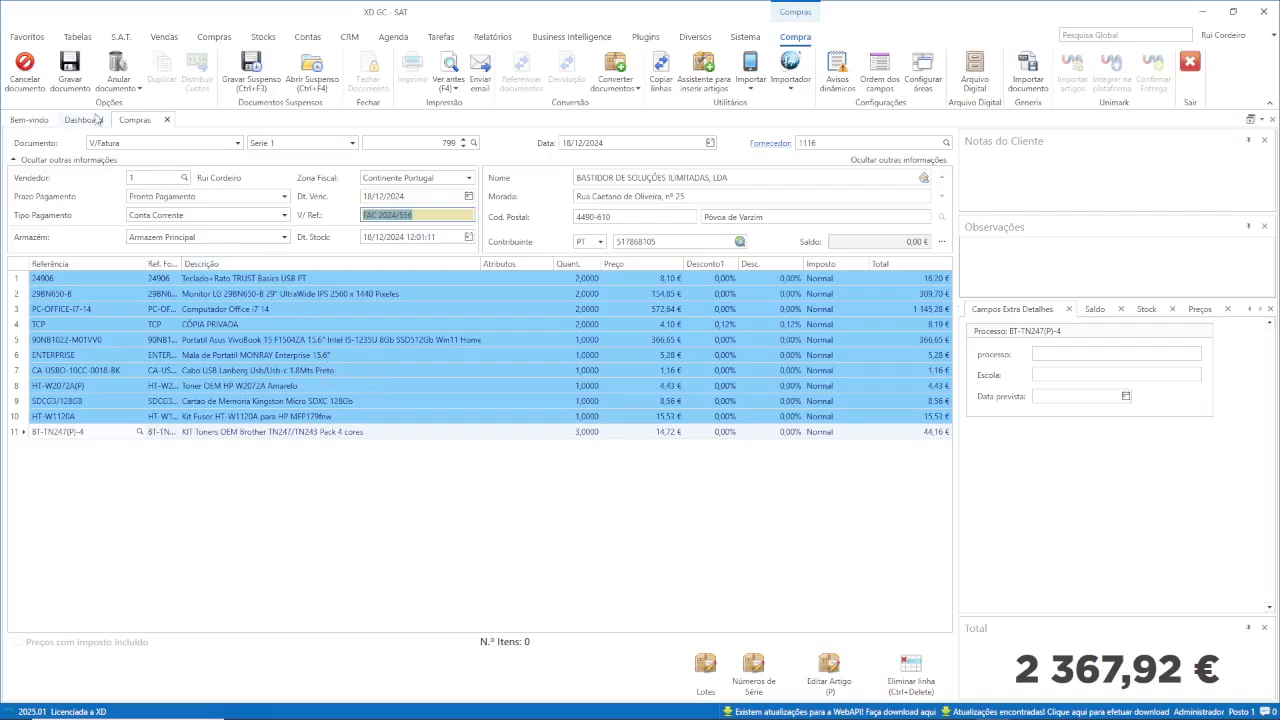
left_click(70, 70)
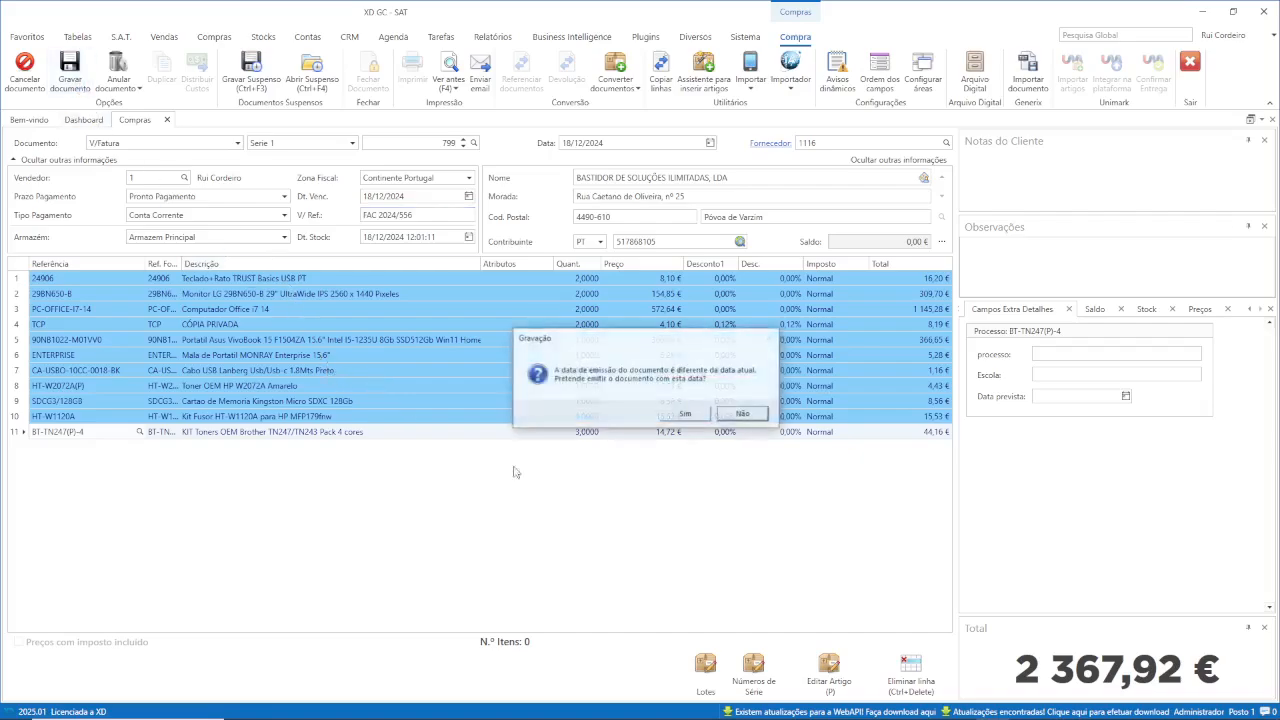
Save V/Fatura 799 keeping date 18/12/2024 without printing, then open its article 24906.
left_click(686, 416)
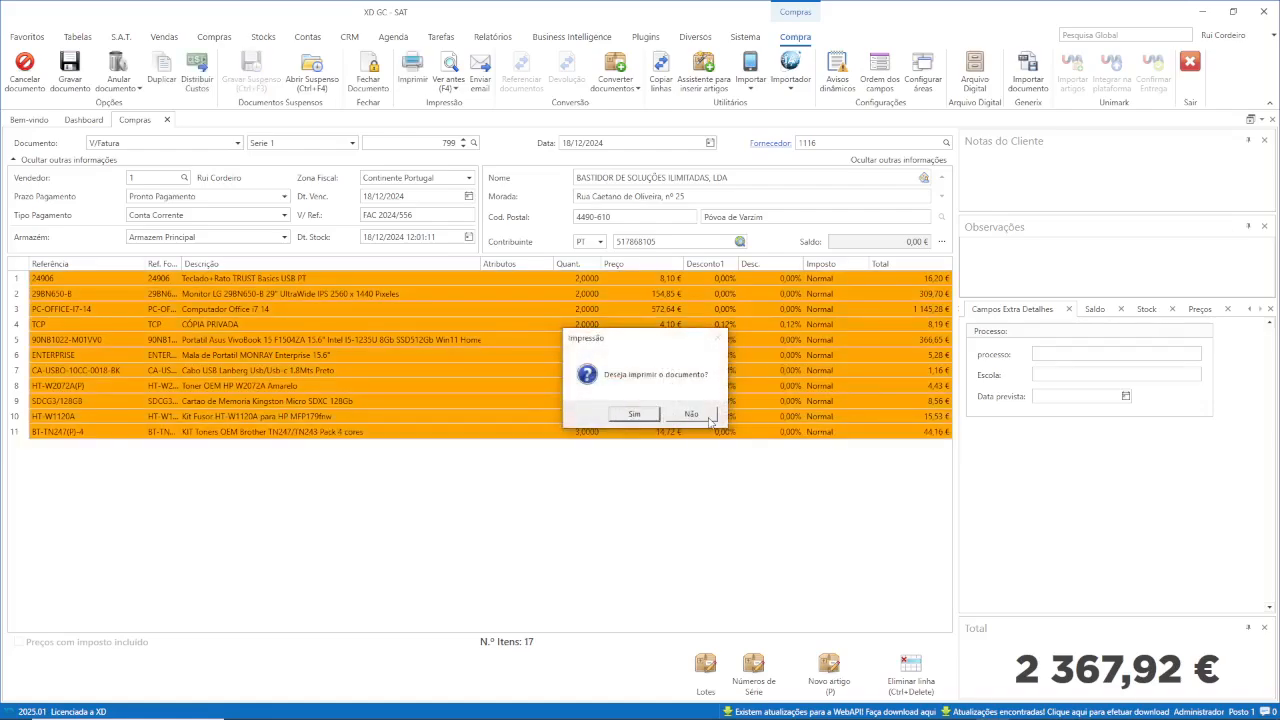
left_click(710, 420)
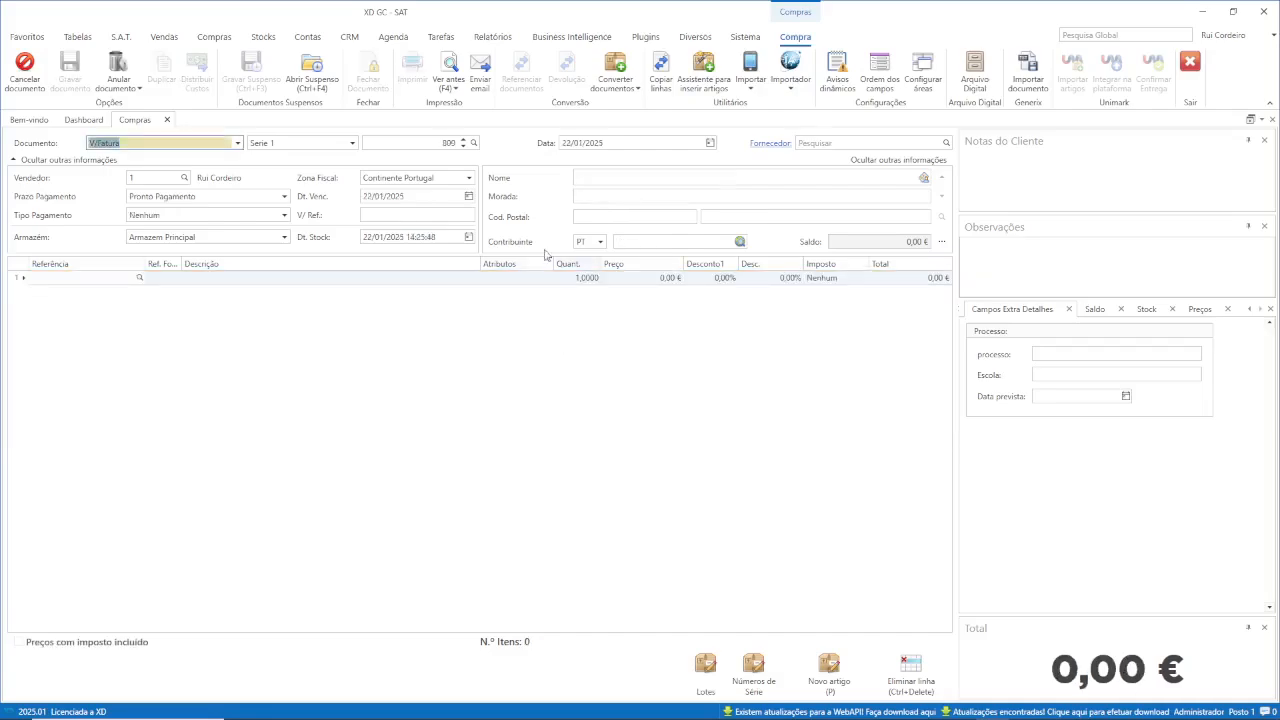
left_click(463, 147)
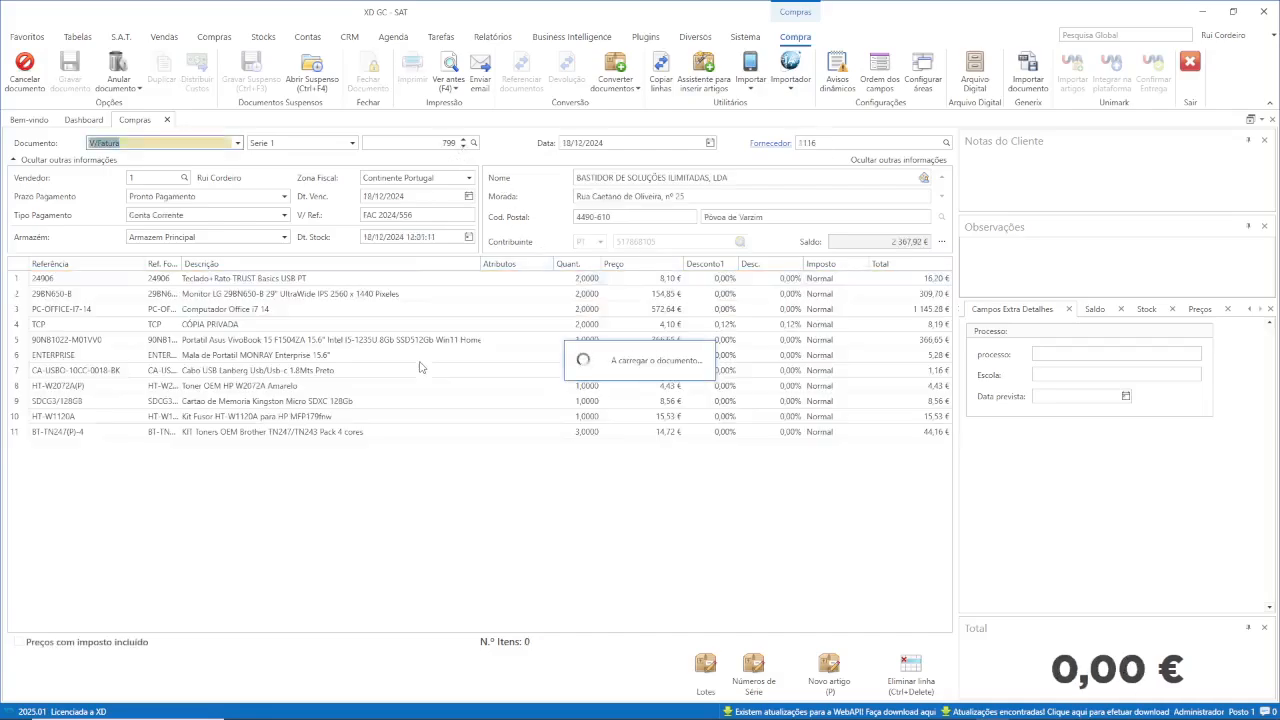
left_click(330, 278)
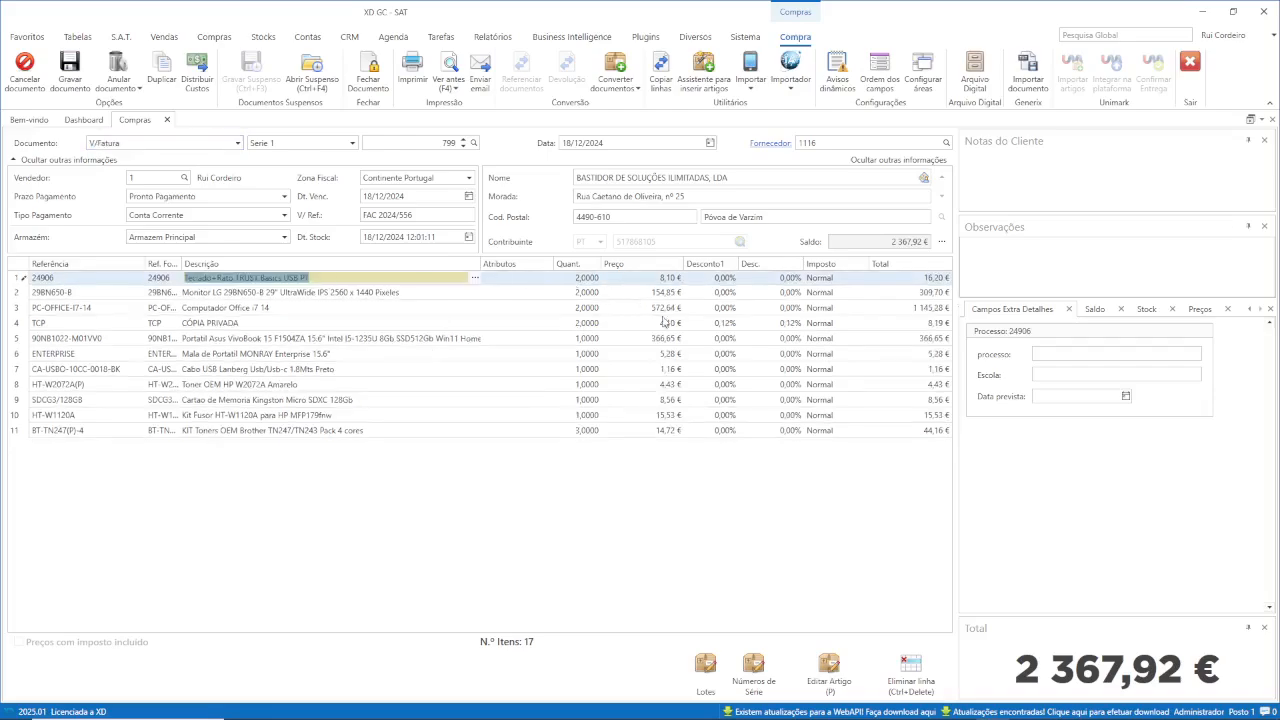
left_click(828, 678)
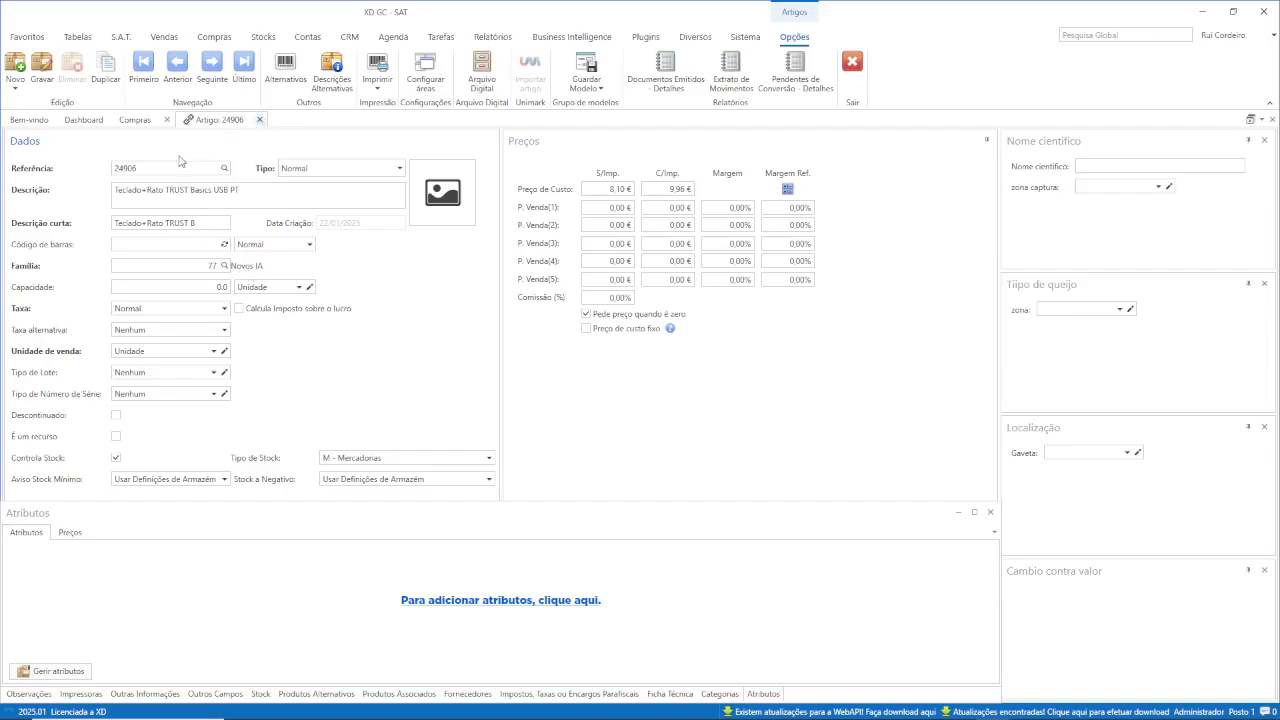
left_click(168, 122)
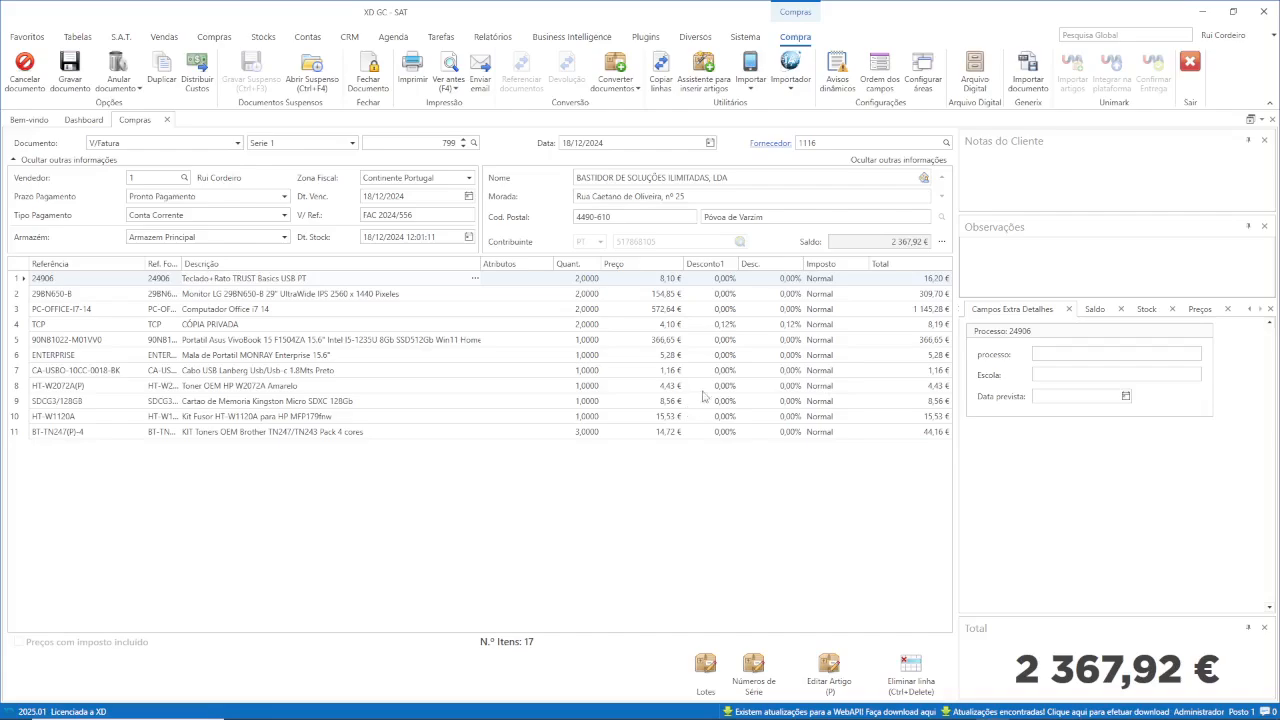
left_click(726, 323)
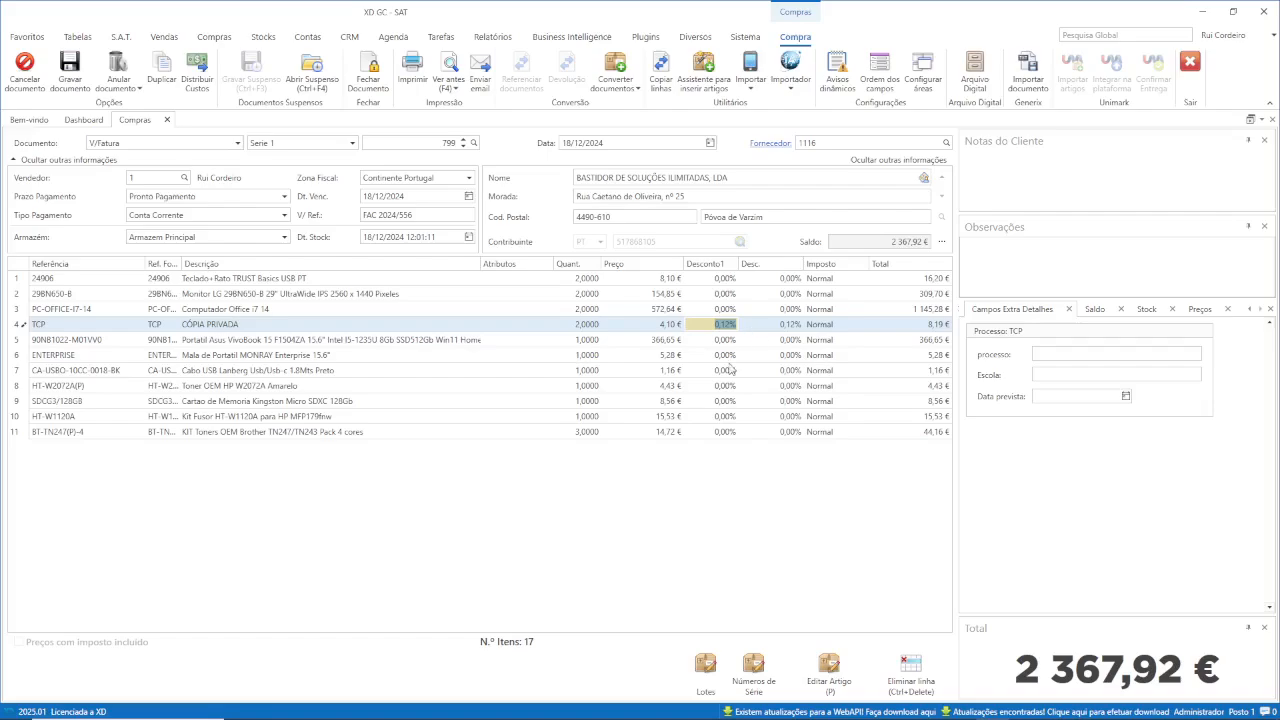
Review V/Fatura 799's Totais panel showing 2 367,92 € to pay, then close the document.
left_click(721, 294)
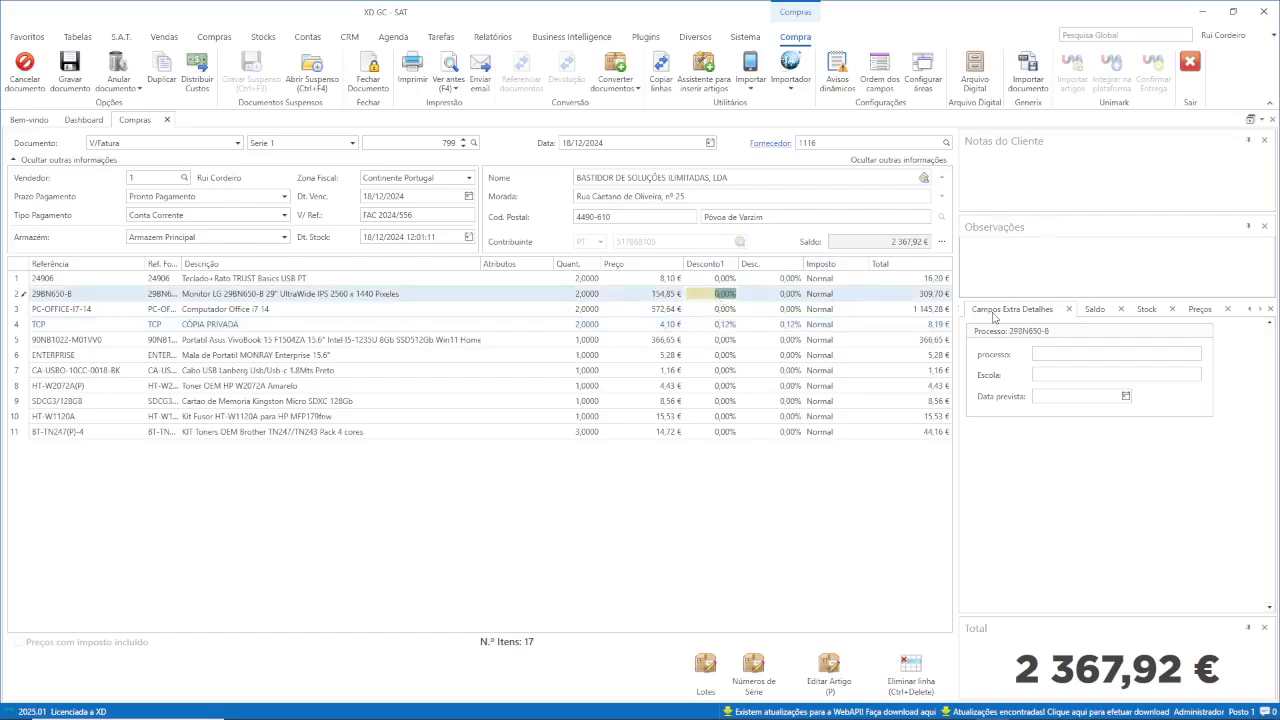
left_click(1250, 310)
left_click(1250, 310)
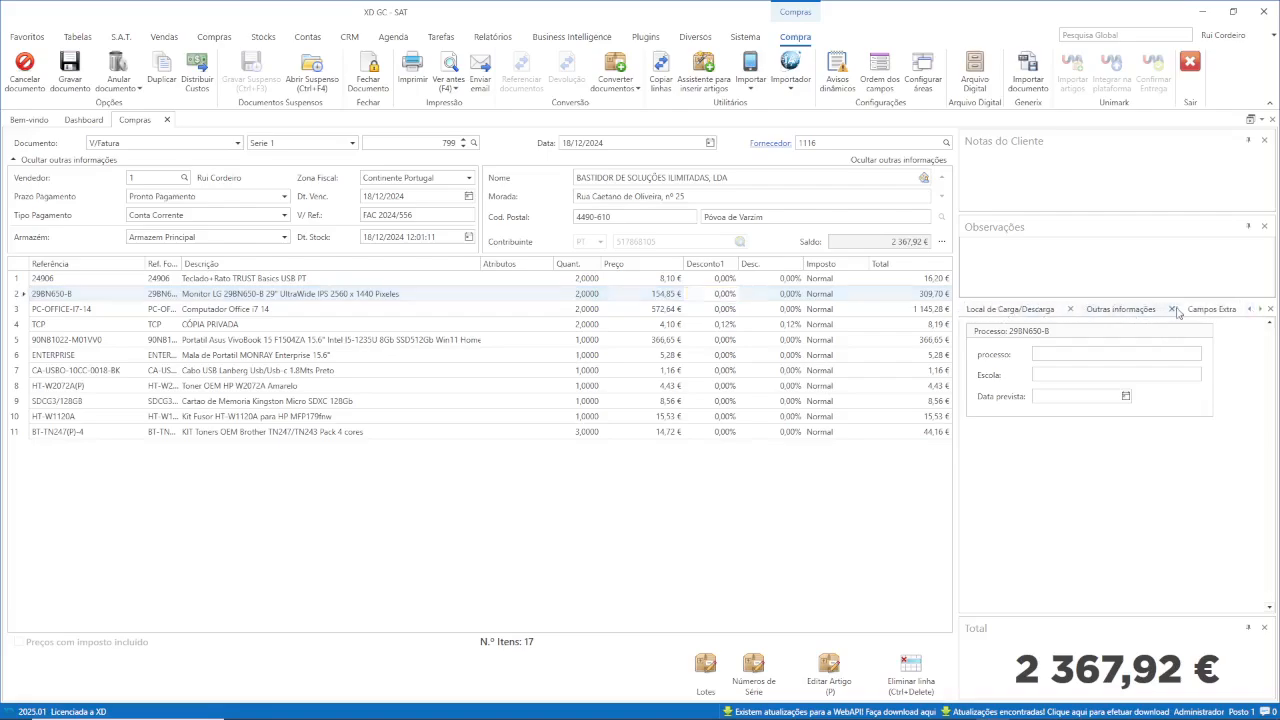
left_click(1249, 310)
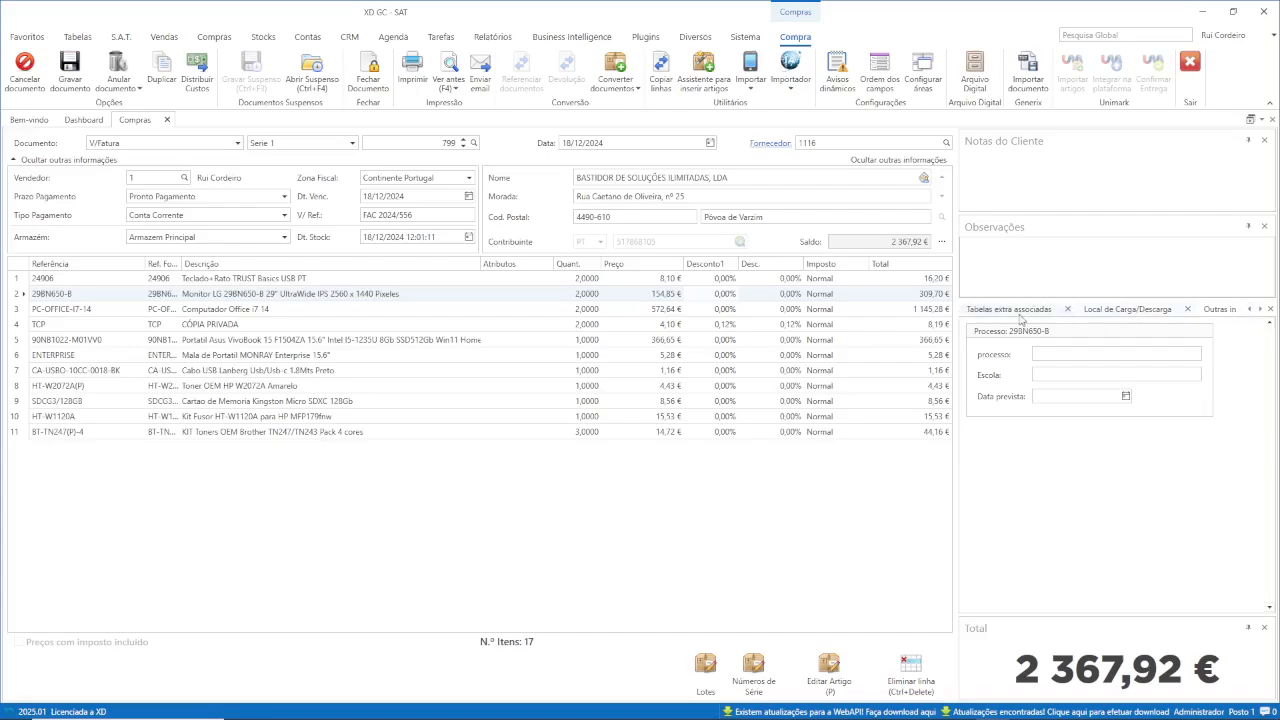
left_click(1249, 310)
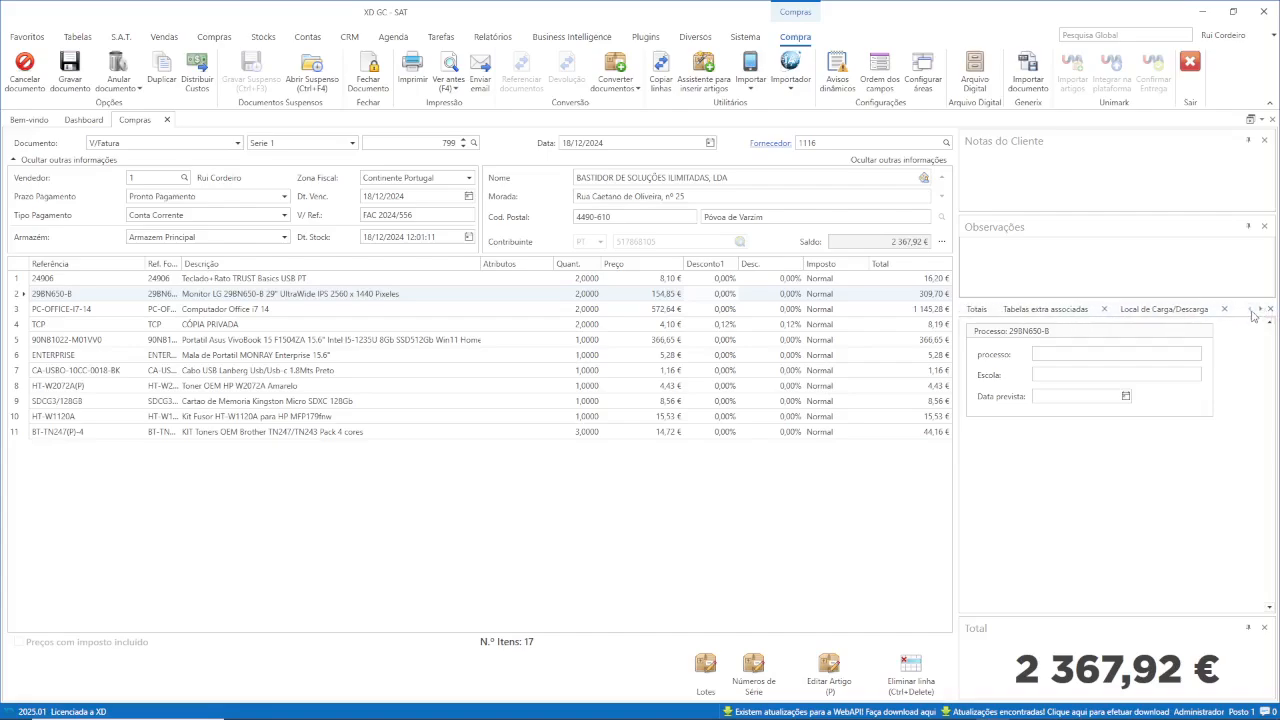
left_click(977, 310)
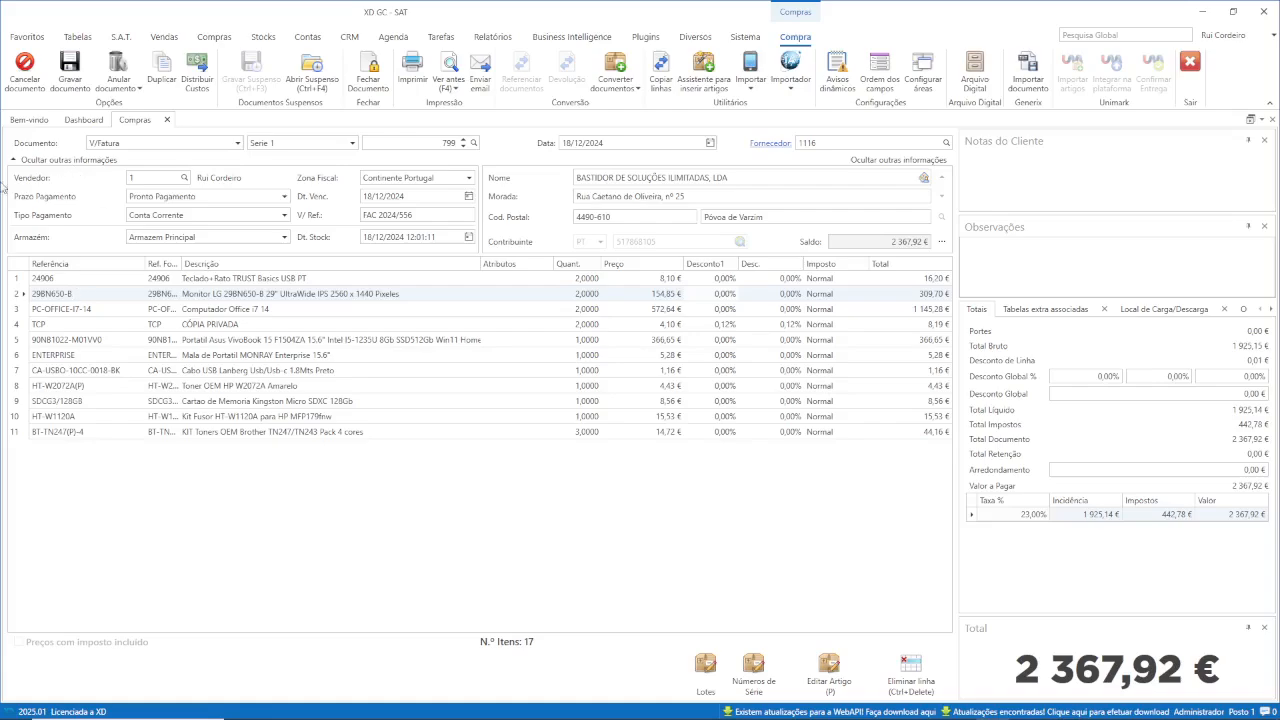
left_click(167, 120)
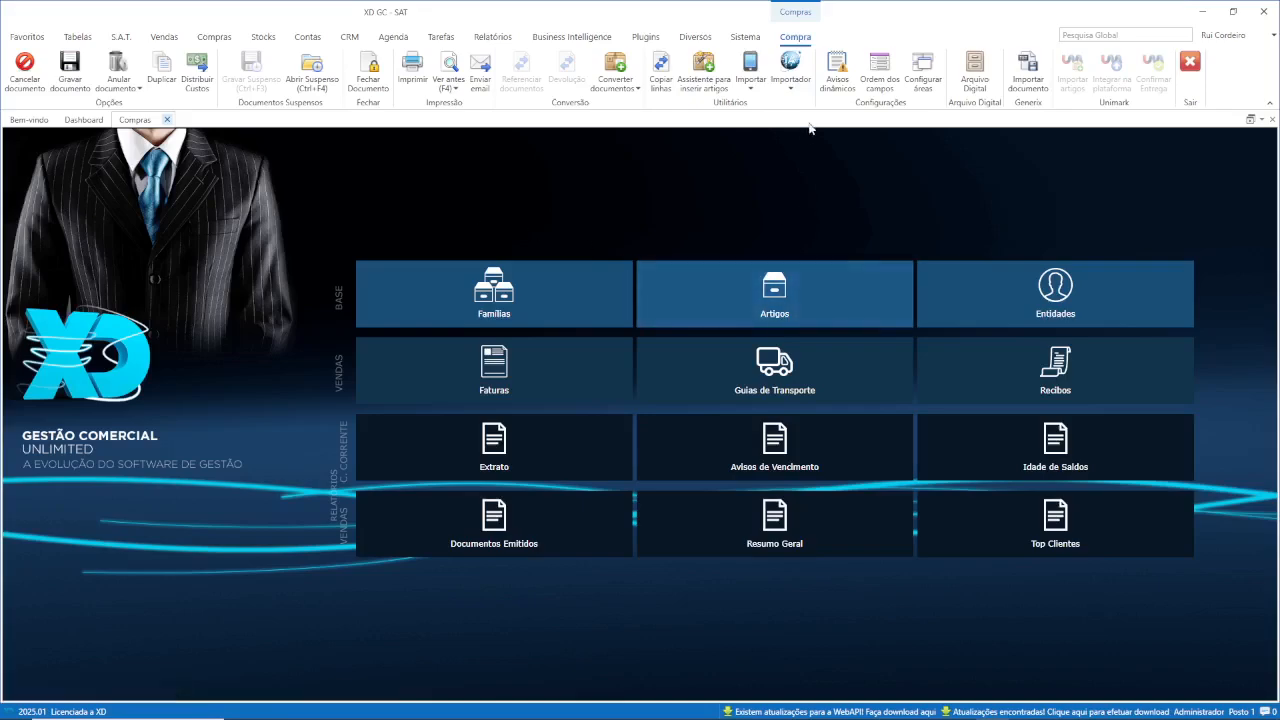
left_click(216, 38)
left_click(45, 70)
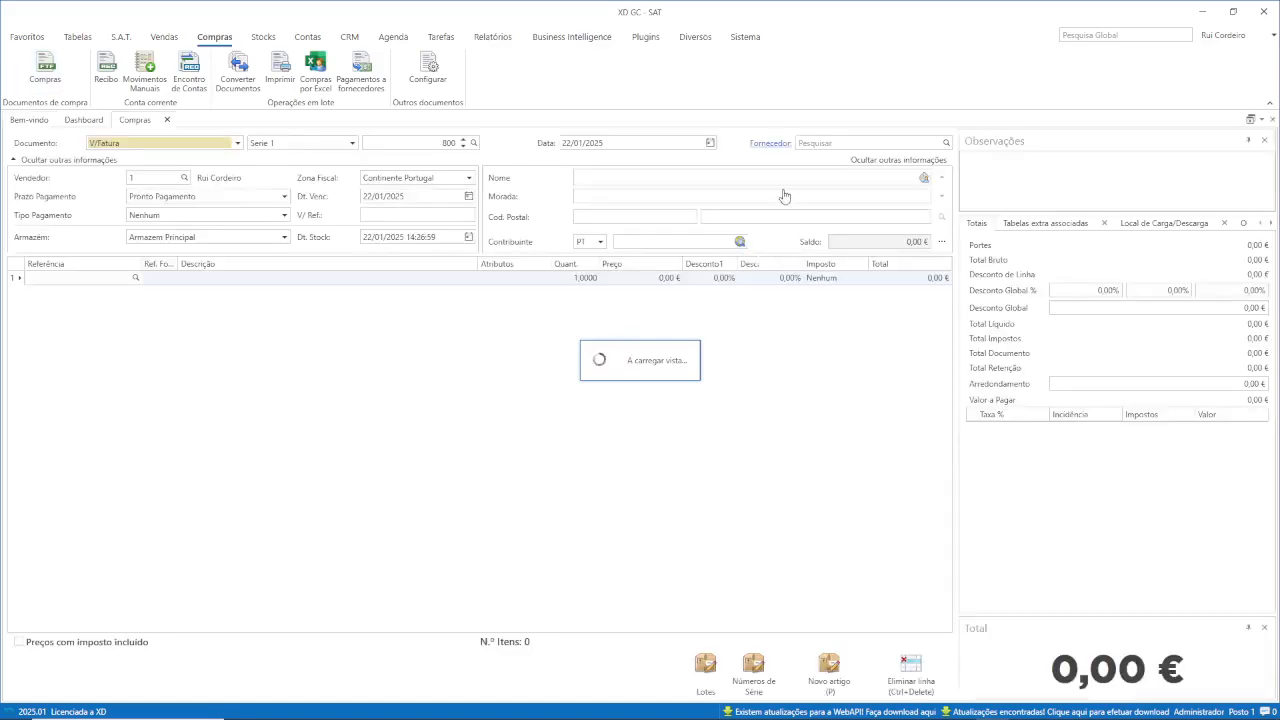
left_click(792, 89)
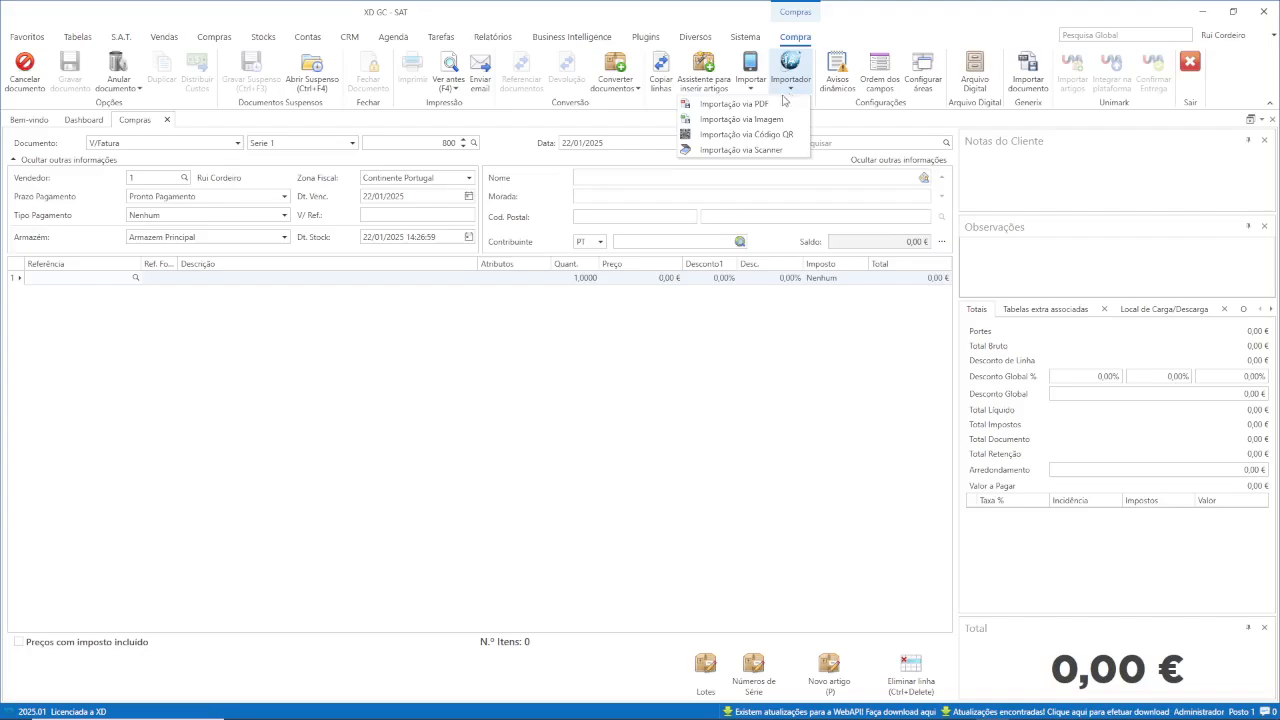
left_click(741, 119)
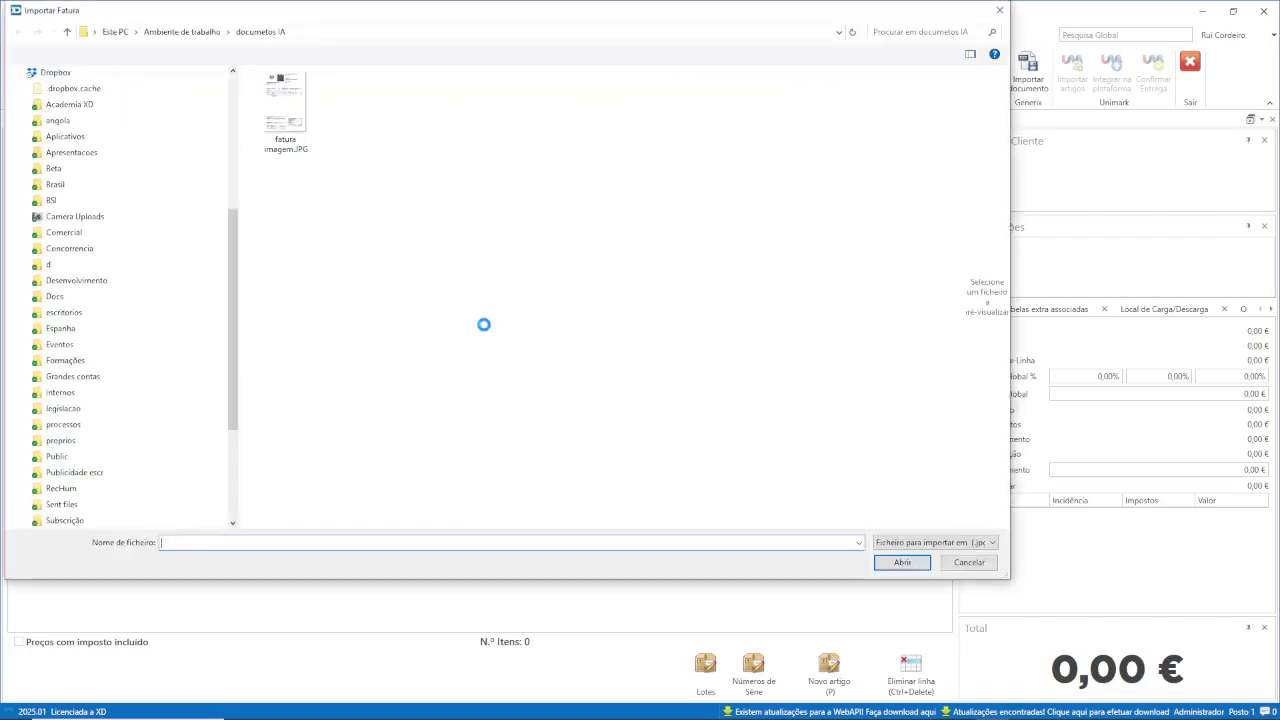
left_click(285, 105)
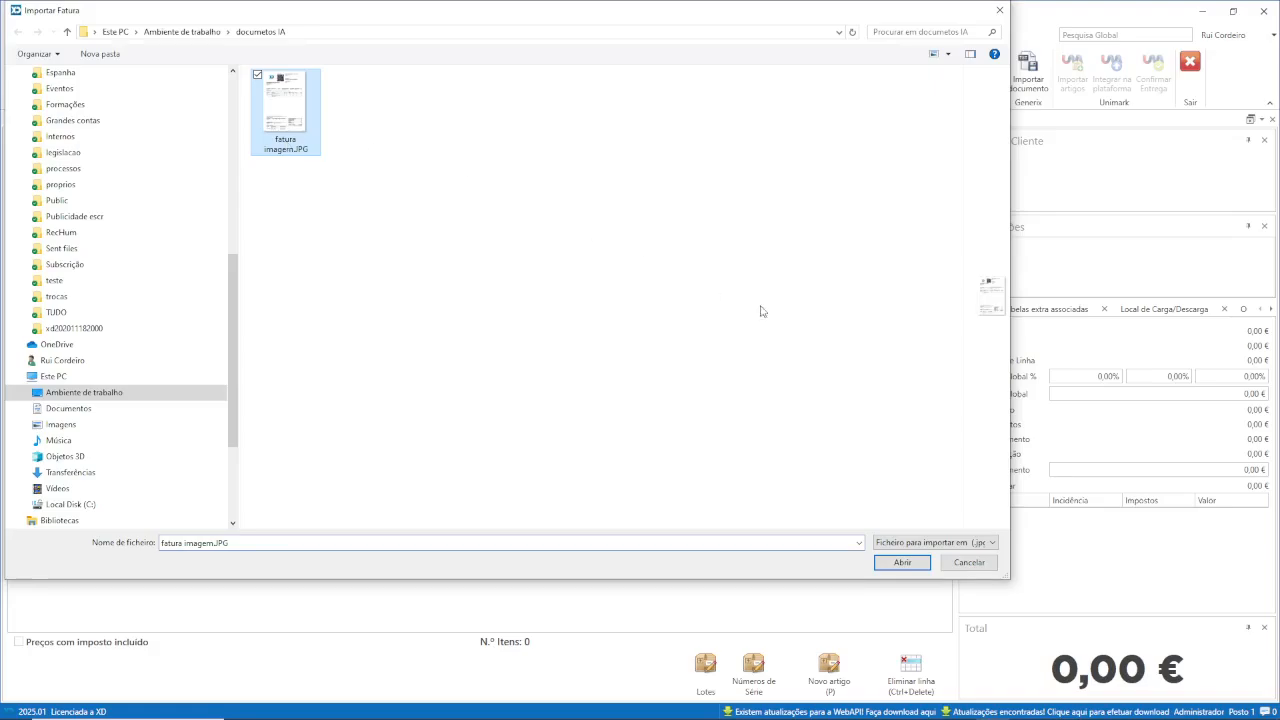
left_click(903, 563)
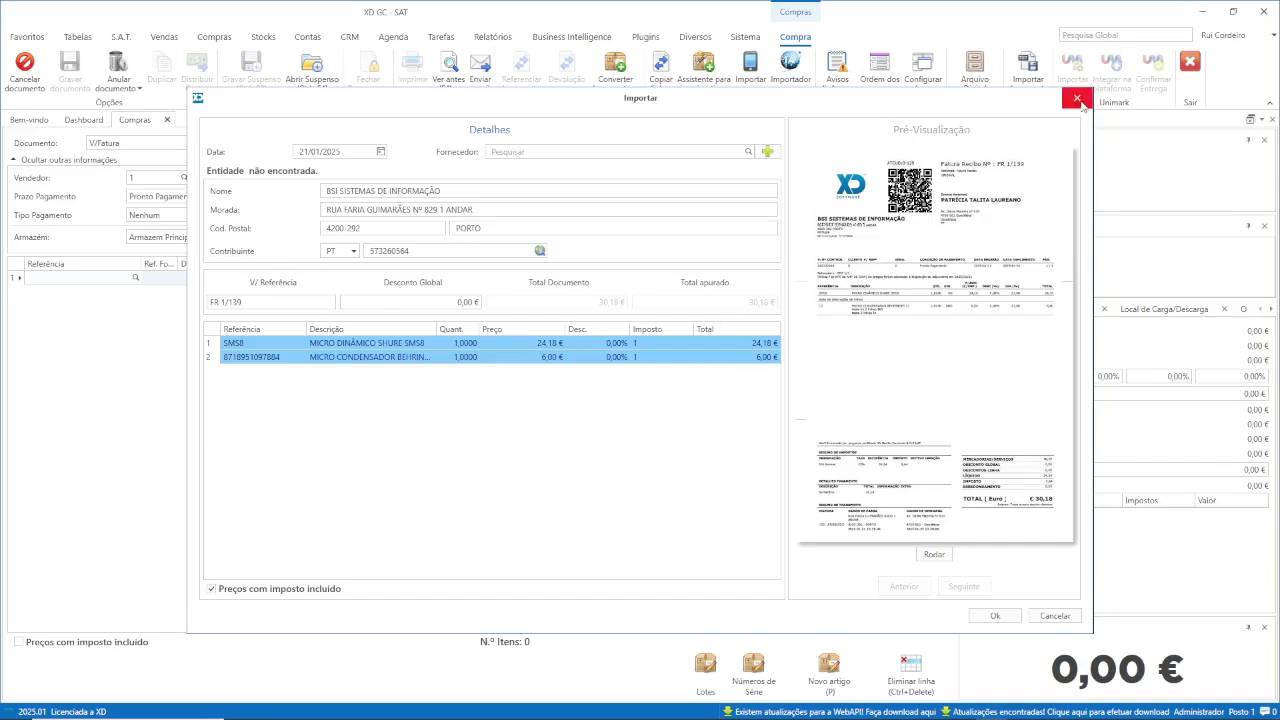
left_click(1000, 617)
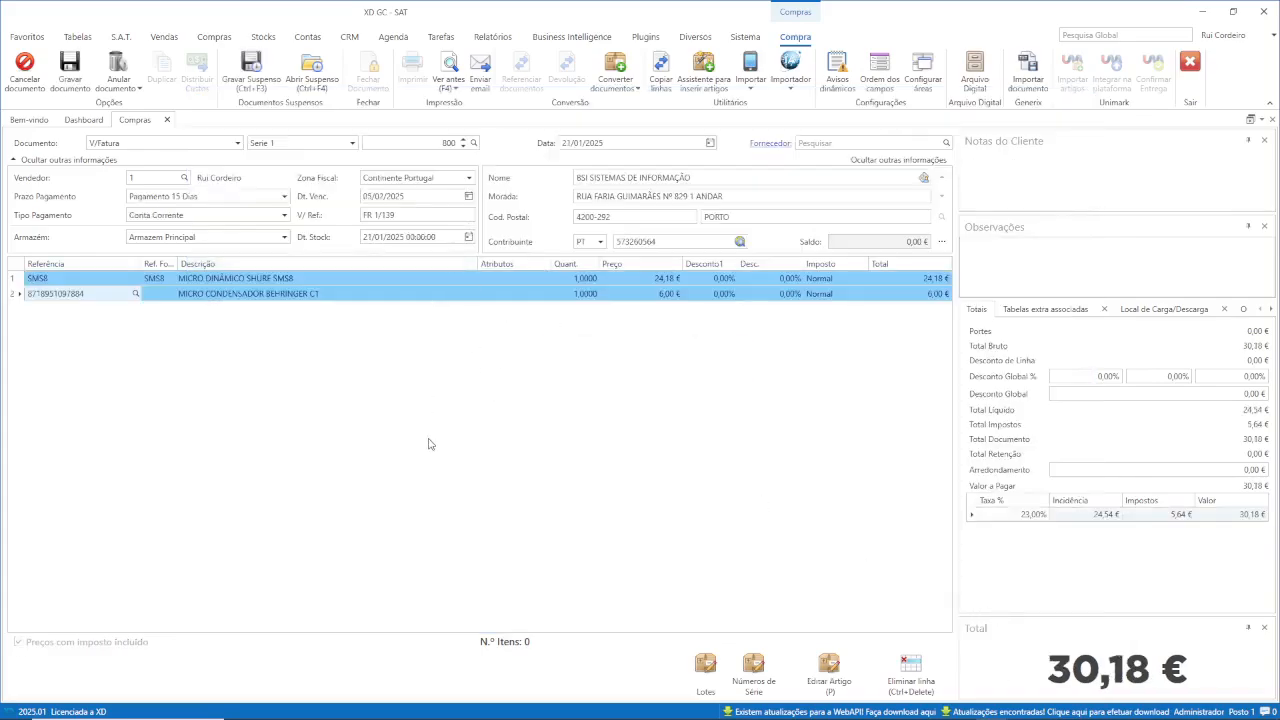
Discard the imported document, leaving V/Fatura 800 empty at 0,00 € with import methods listed.
left_click(25, 70)
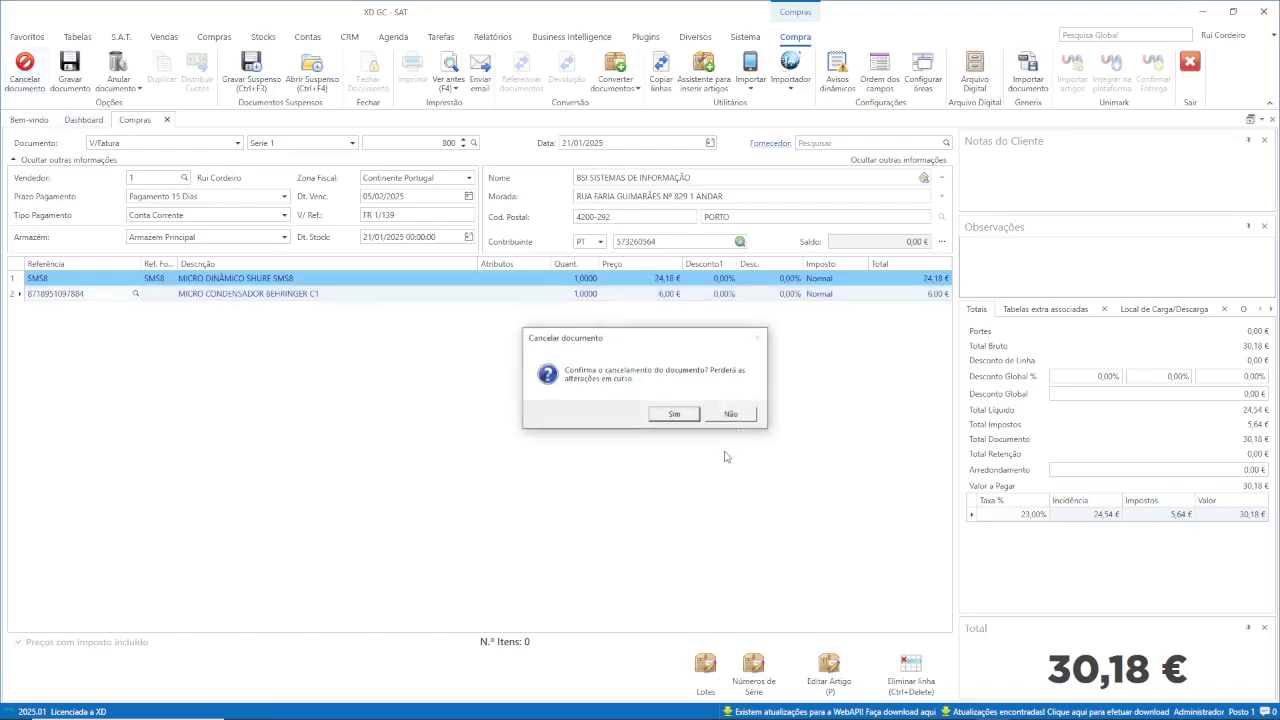
left_click(663, 414)
left_click(791, 82)
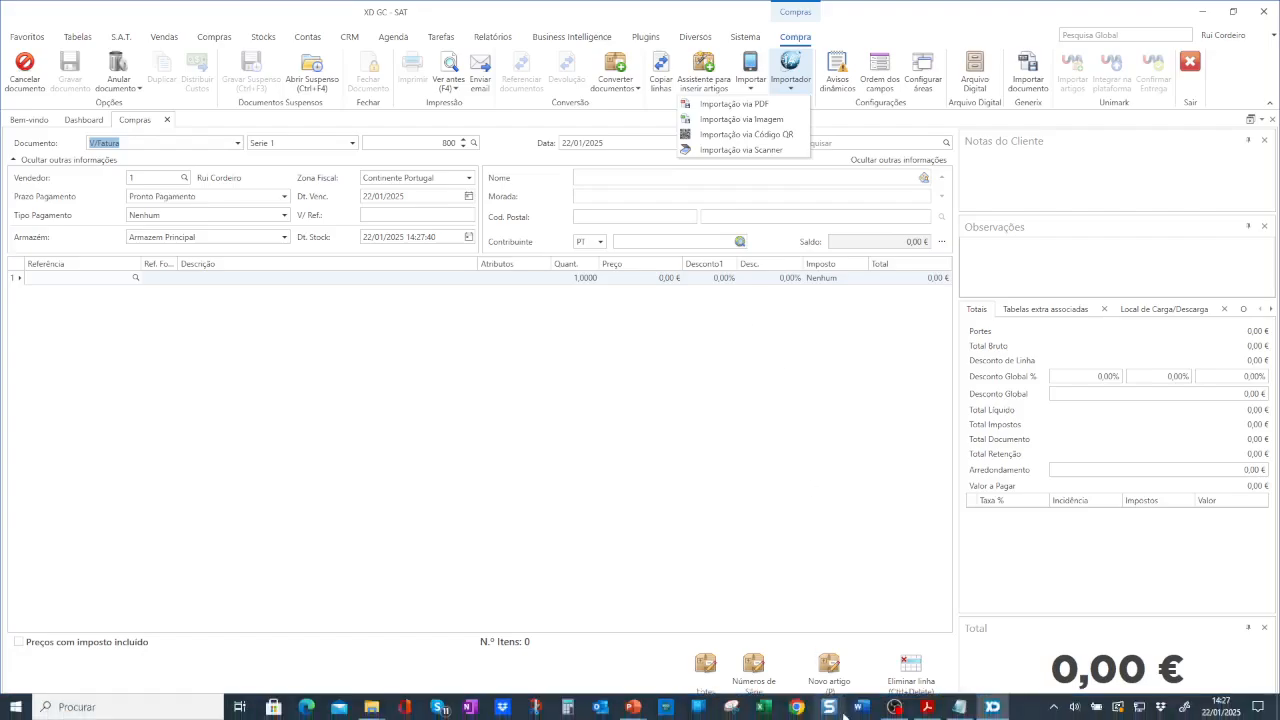
mouse_move(1003, 706)
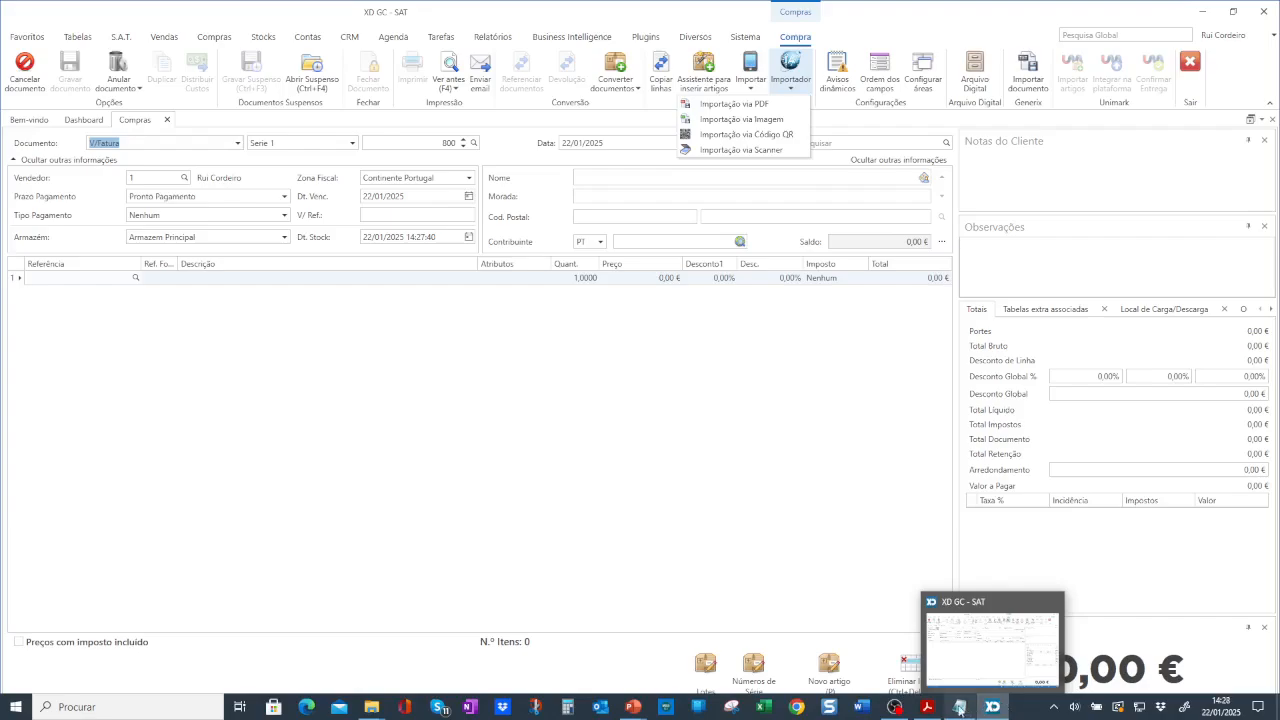
mouse_move(918, 712)
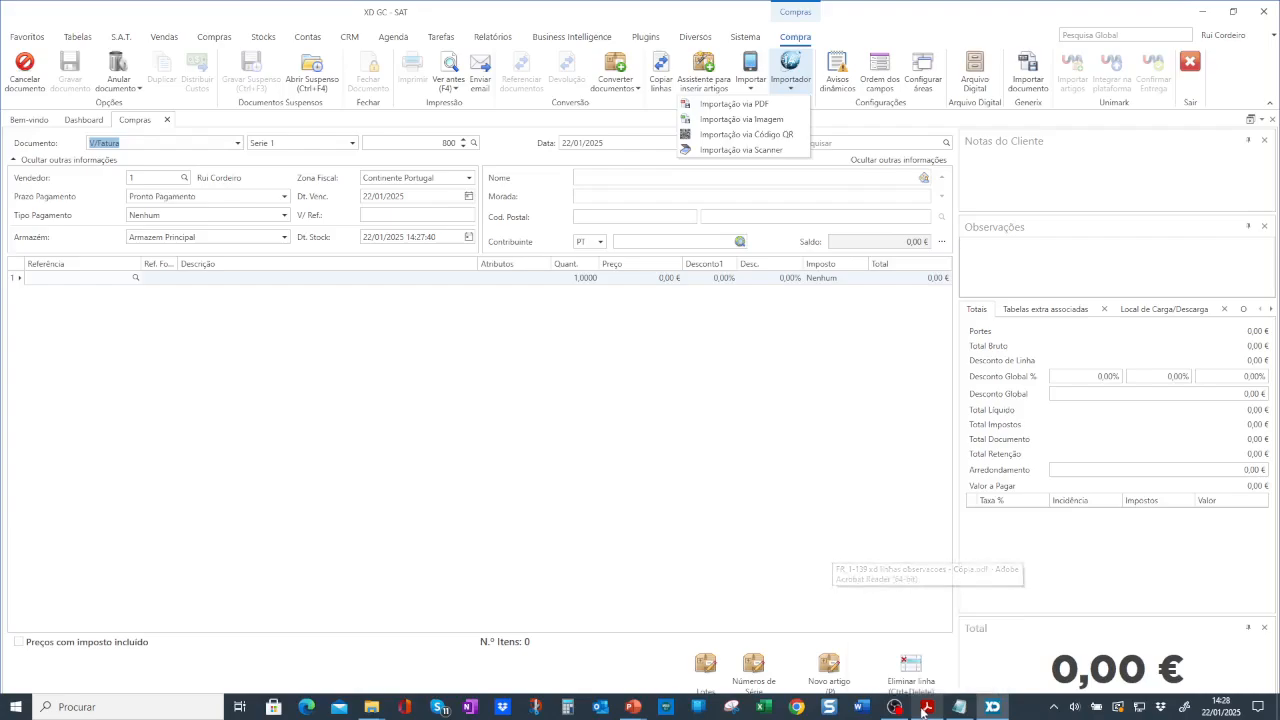
key("alt+Tab")
key("alt+Tab")
key("alt+Tab")
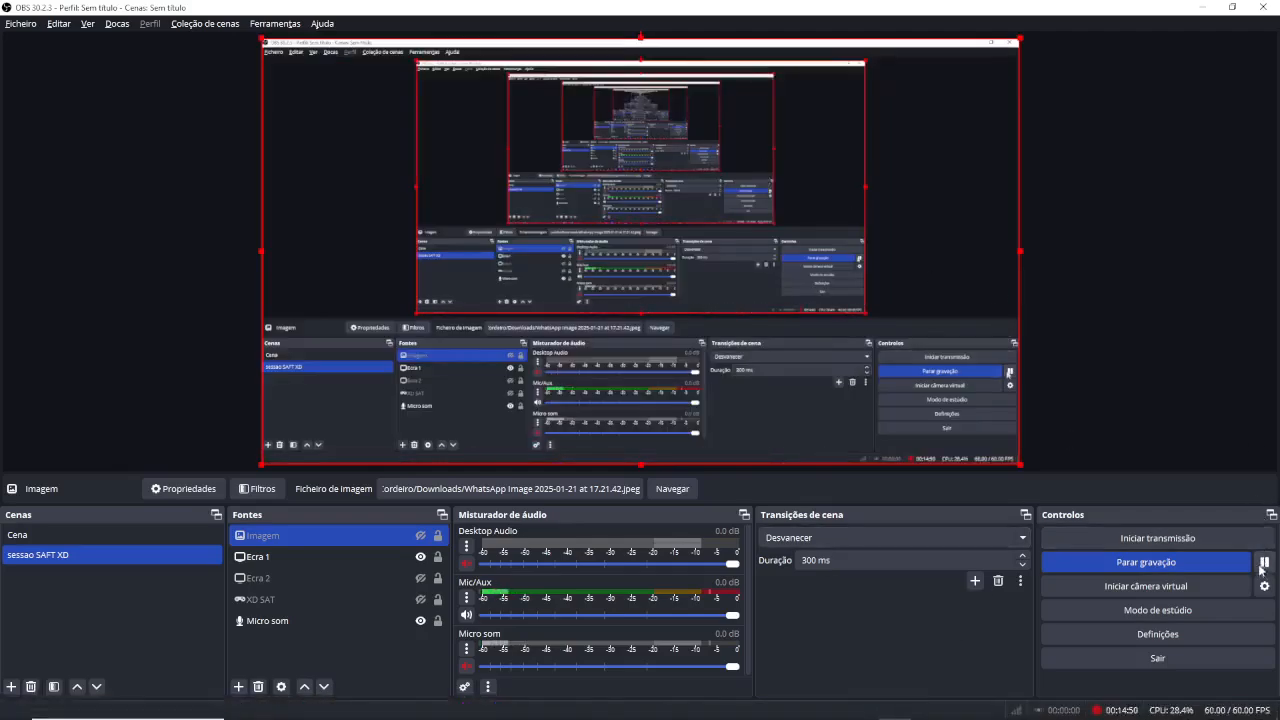
Check the LetsView phone mirror, then return to the empty V/Fatura 800 import sources list.
key("alt+Tab")
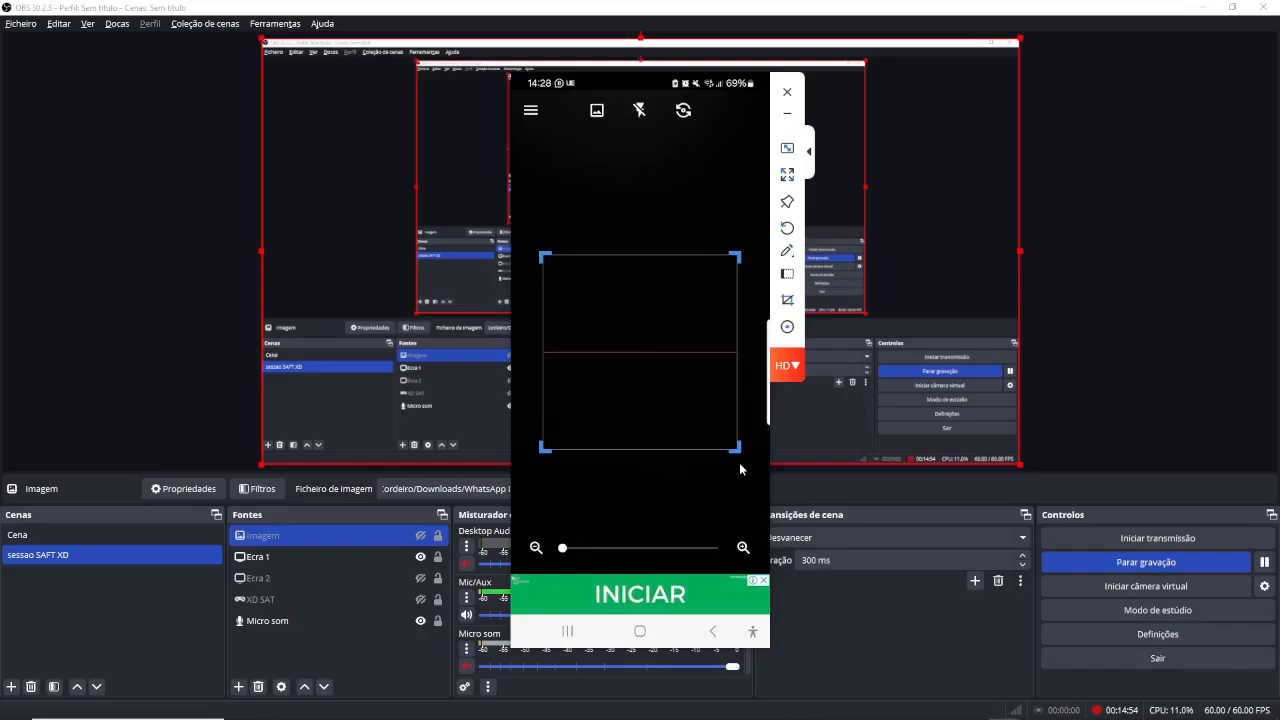
key("alt+Tab")
key("alt+Tab")
key("alt+Tab")
key("alt+Tab")
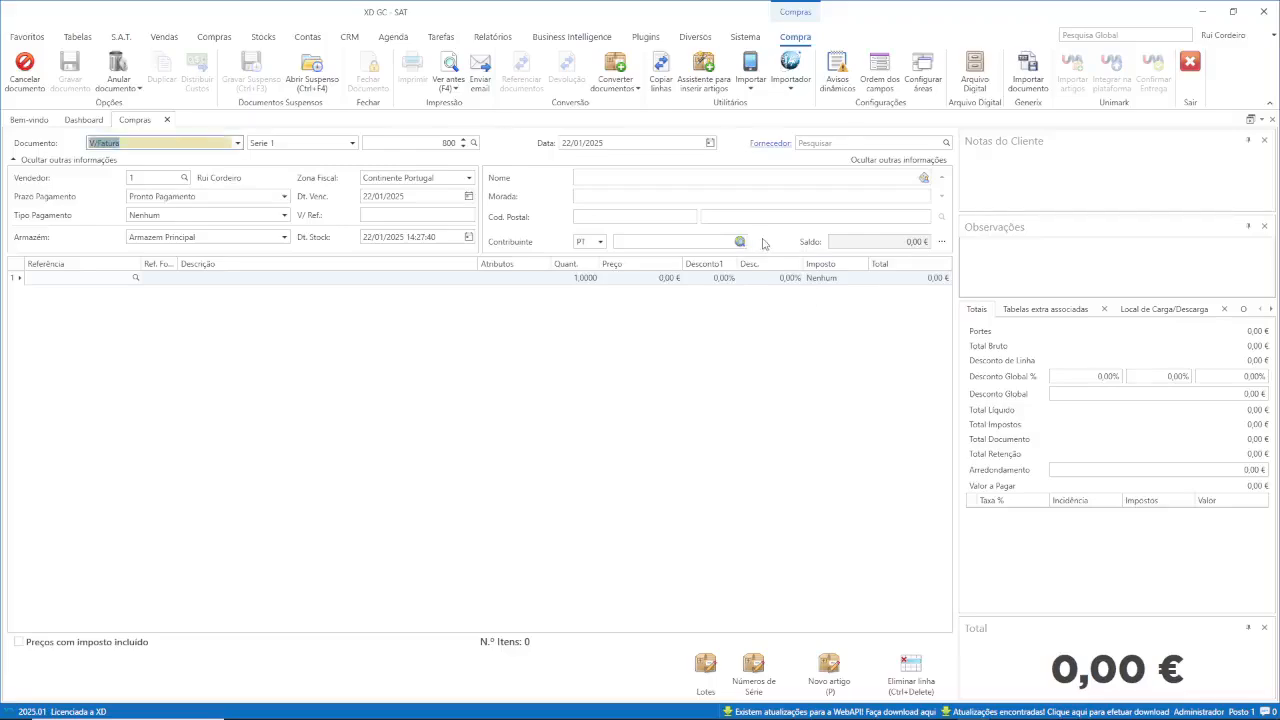
left_click(790, 84)
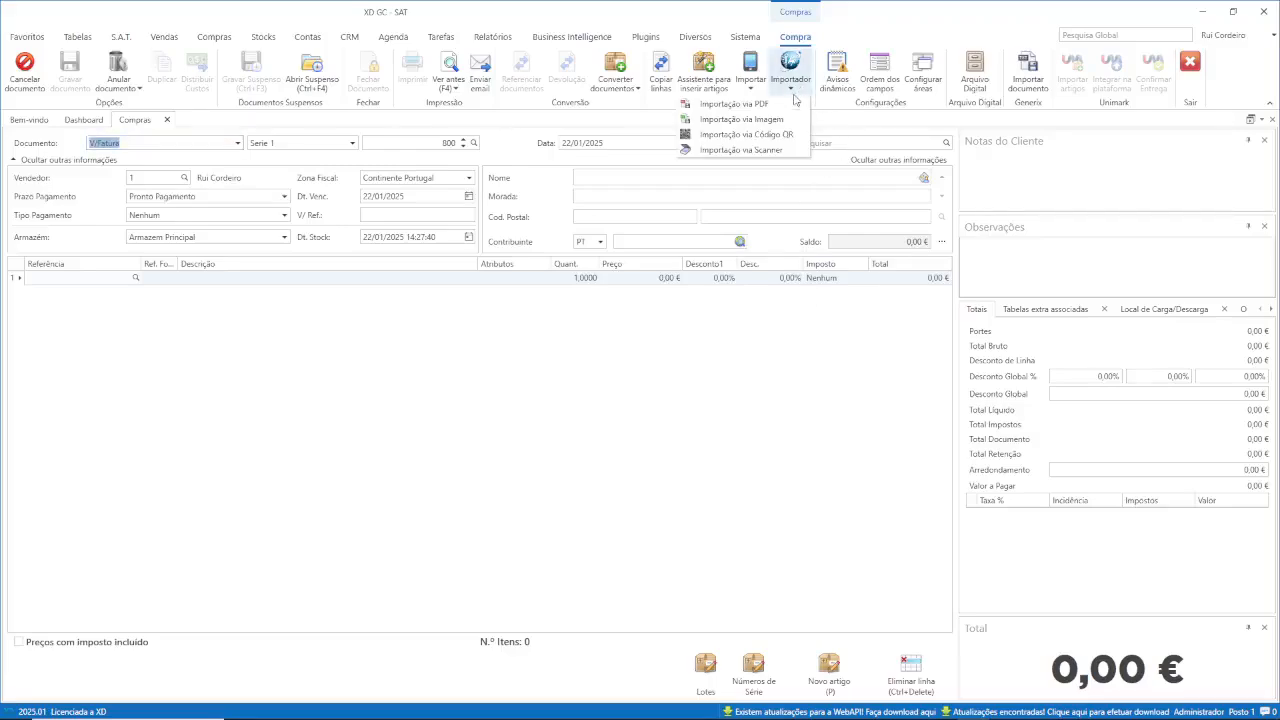
Start the Importação via Código QR and move the phone mirror aside to uncover the QR code.
left_click(759, 135)
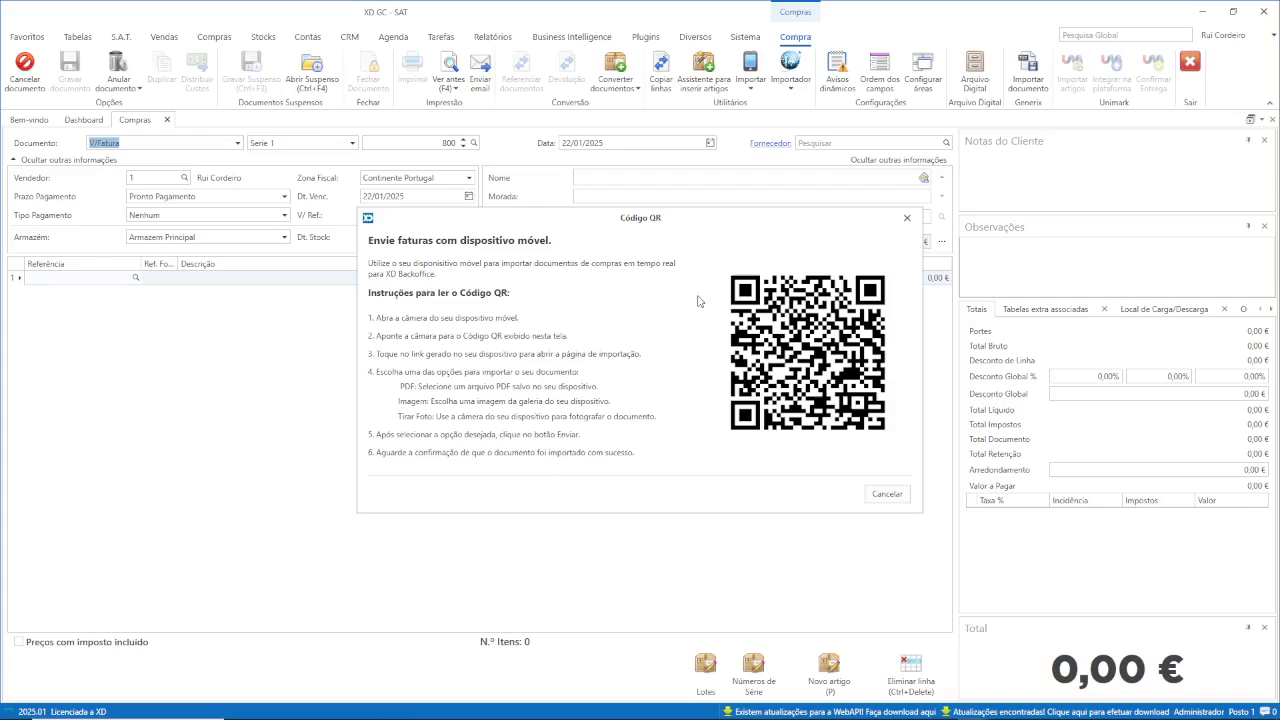
key("alt+Tab")
key("alt+Tab")
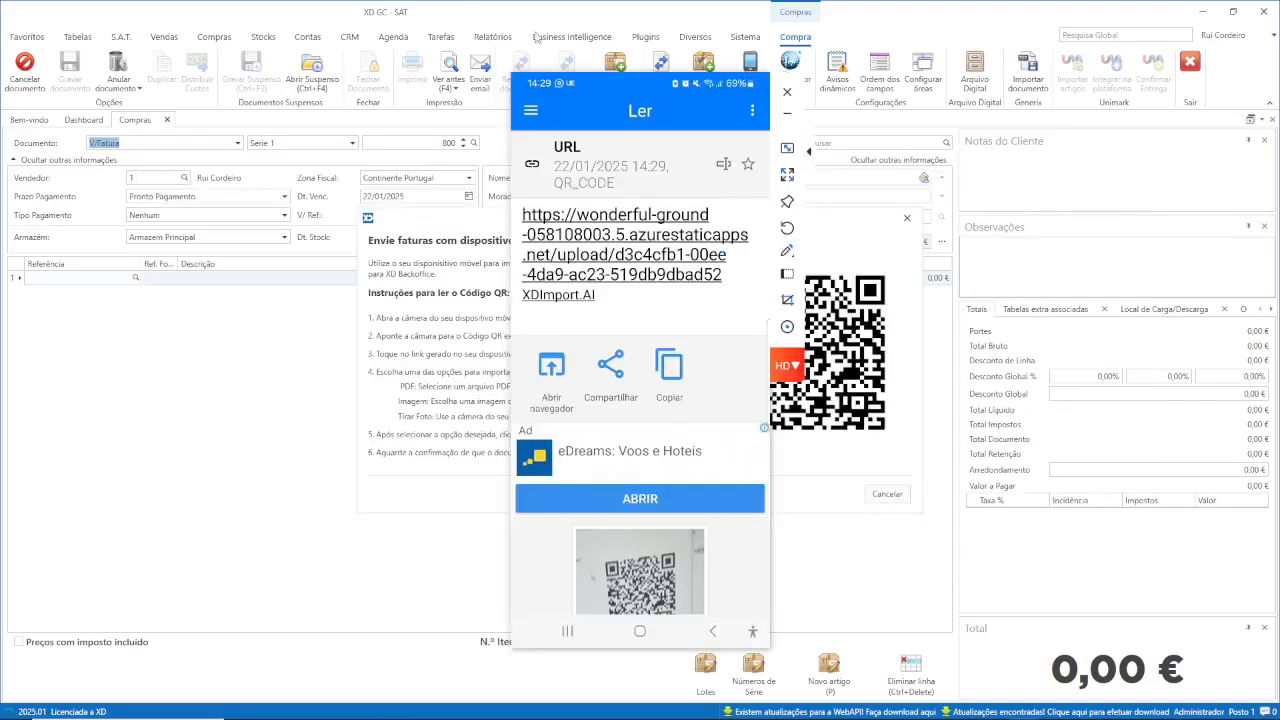
left_click_drag(598, 85, 294, 89)
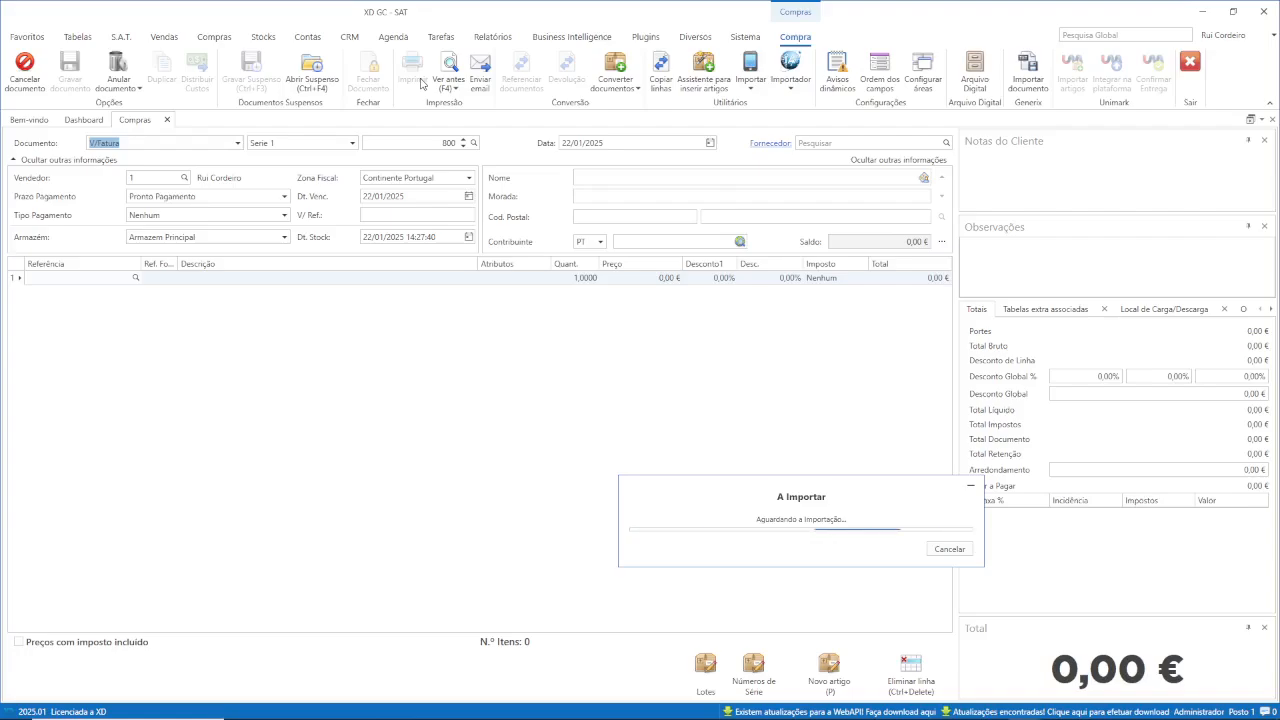
key("alt+Tab")
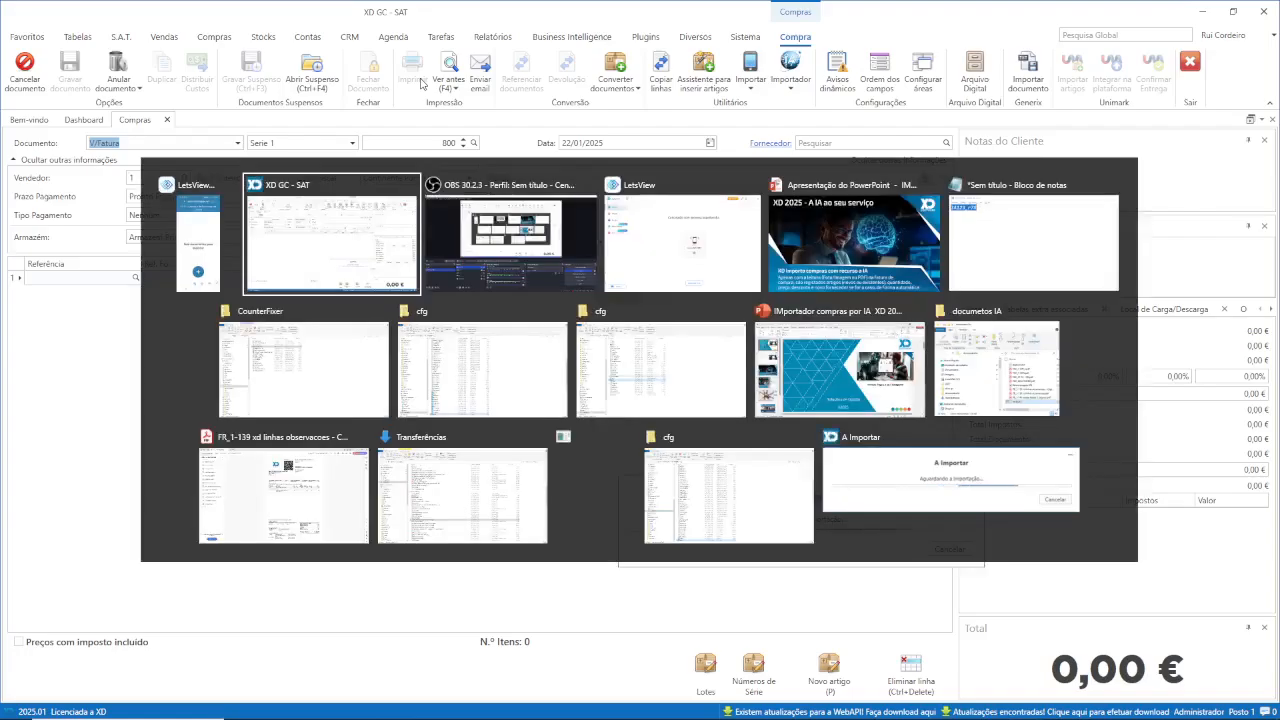
Bring up the LetsView phone mirror to upload the invoice photo from the phone.
left_click(200, 243)
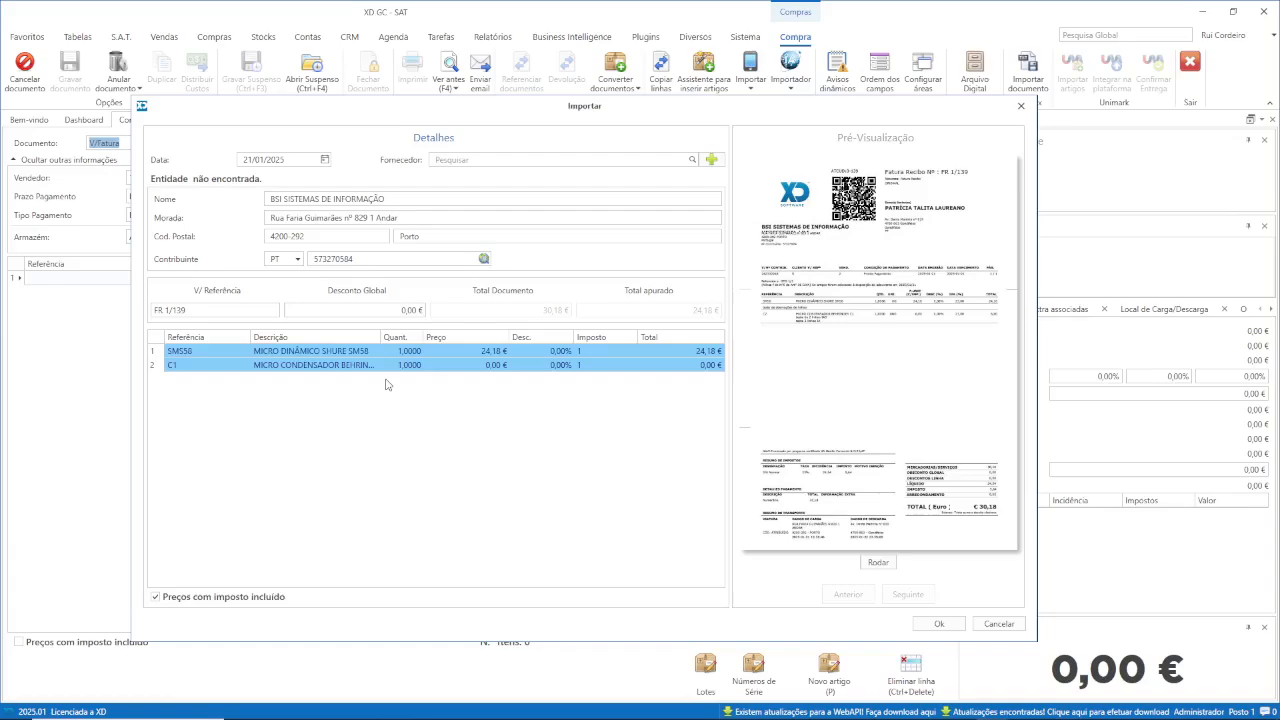
Accept the phone-imported lines despite the total mismatch (24,18 €), then show the PowerPoint slideshow.
key("alt+Tab")
key("alt+Tab")
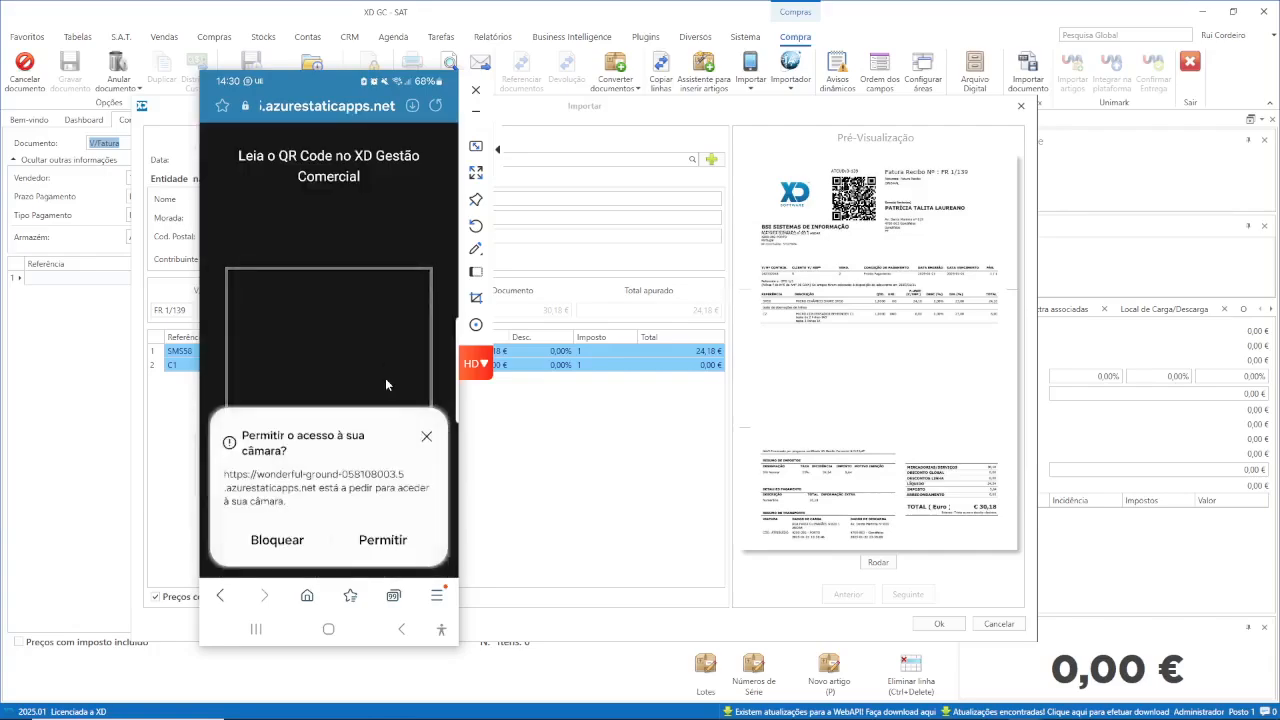
key("alt+Tab")
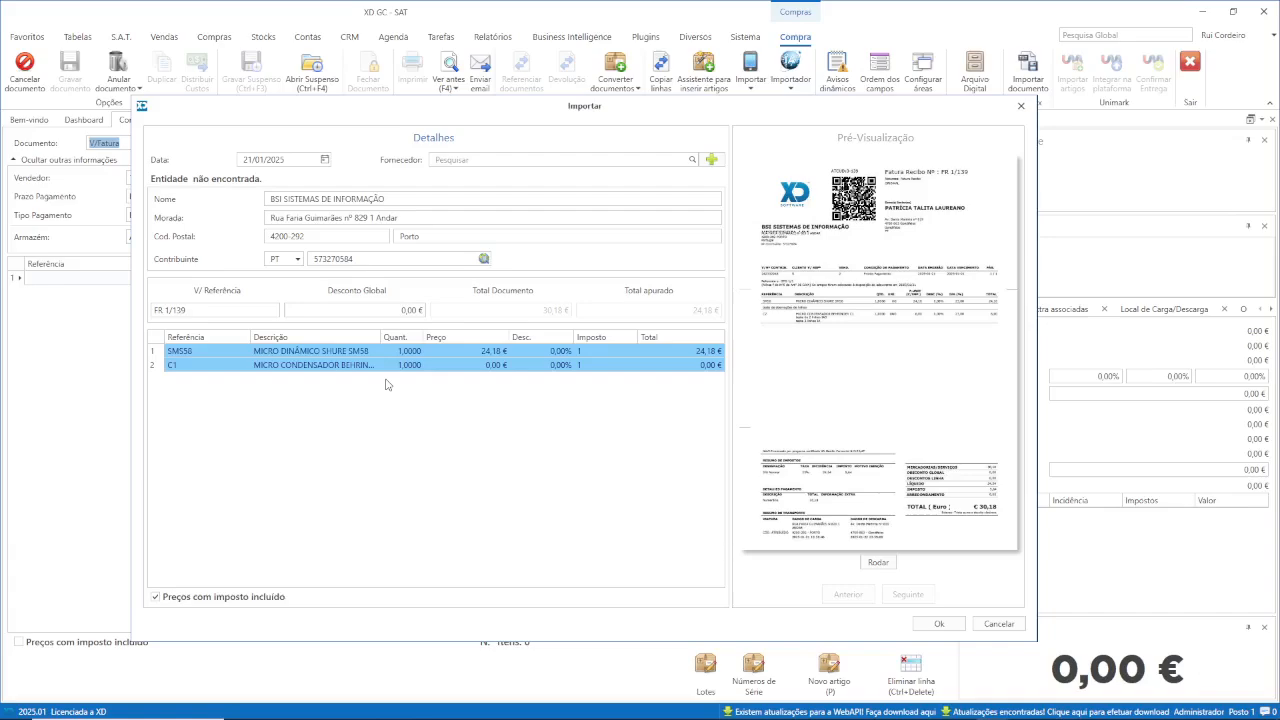
left_click(938, 623)
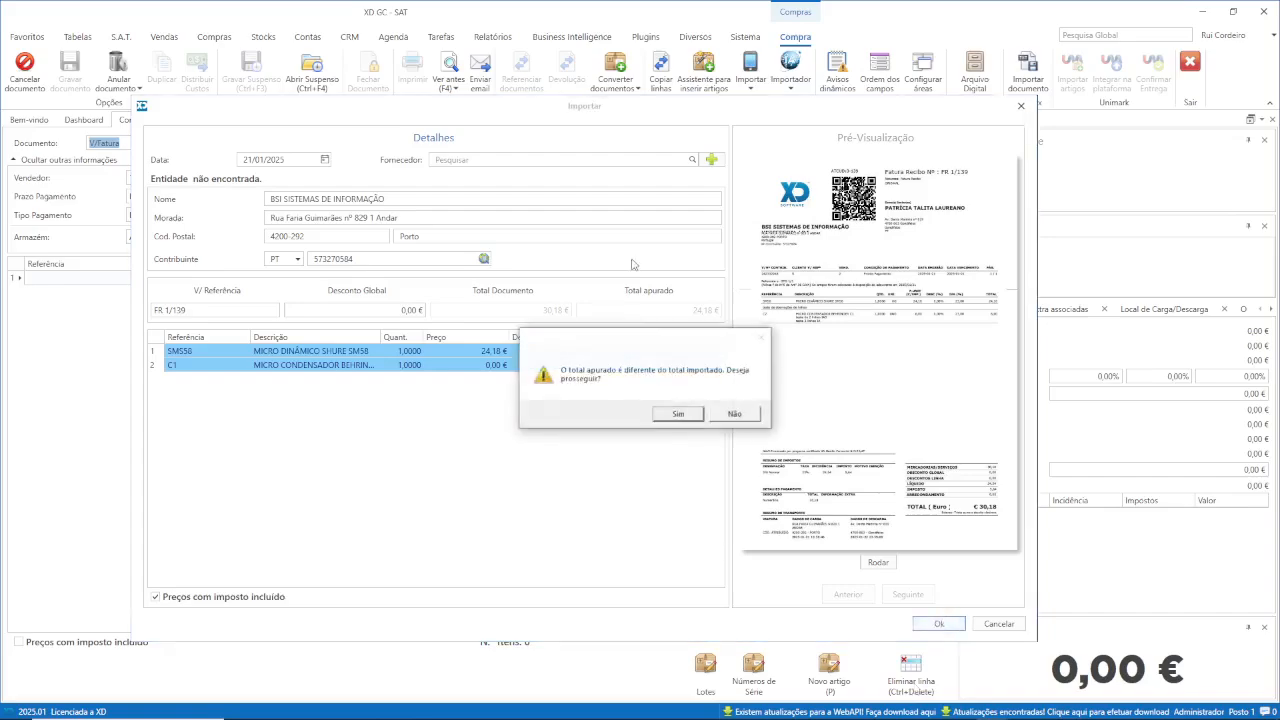
left_click(679, 414)
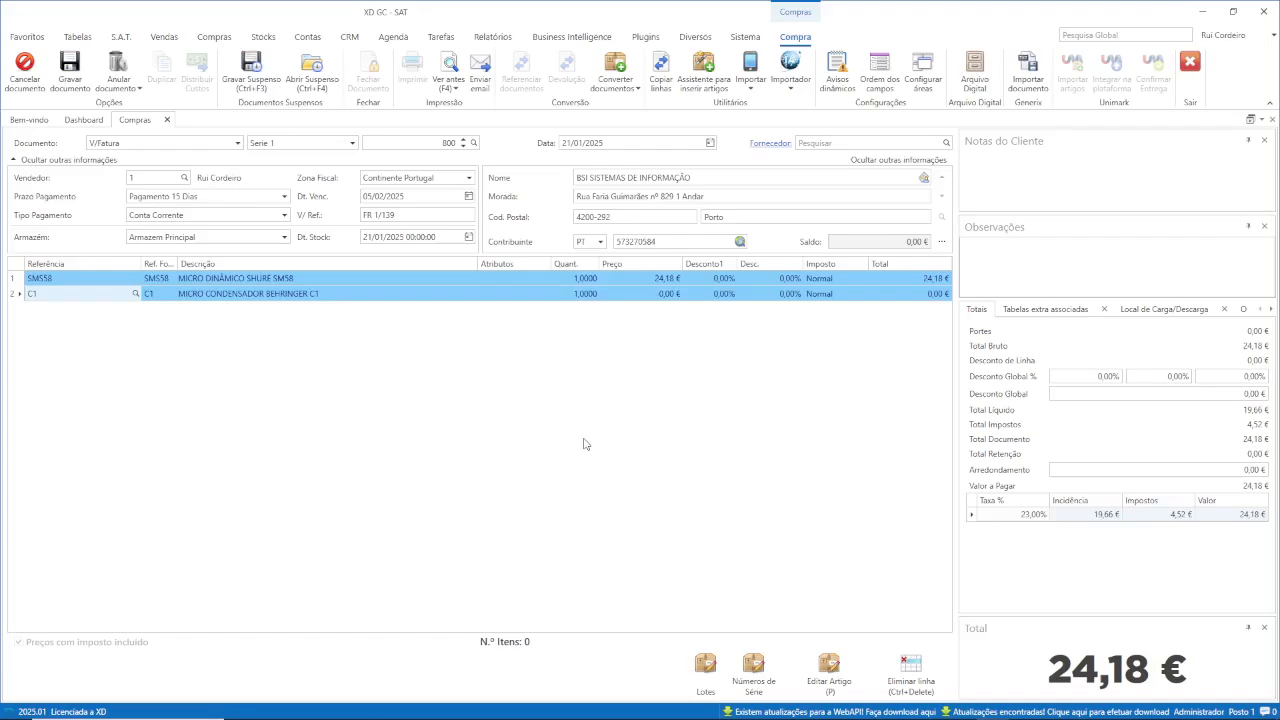
key("alt+Tab")
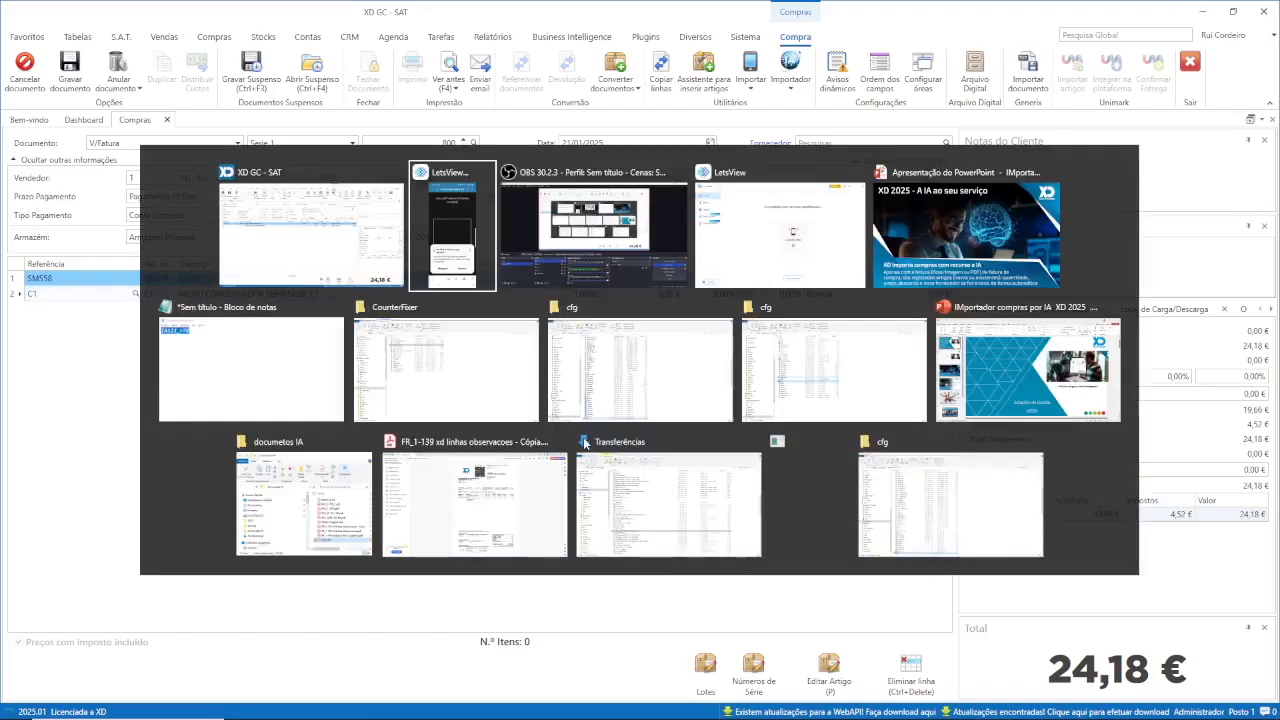
key("Tab")
key("Tab")
key("Tab")
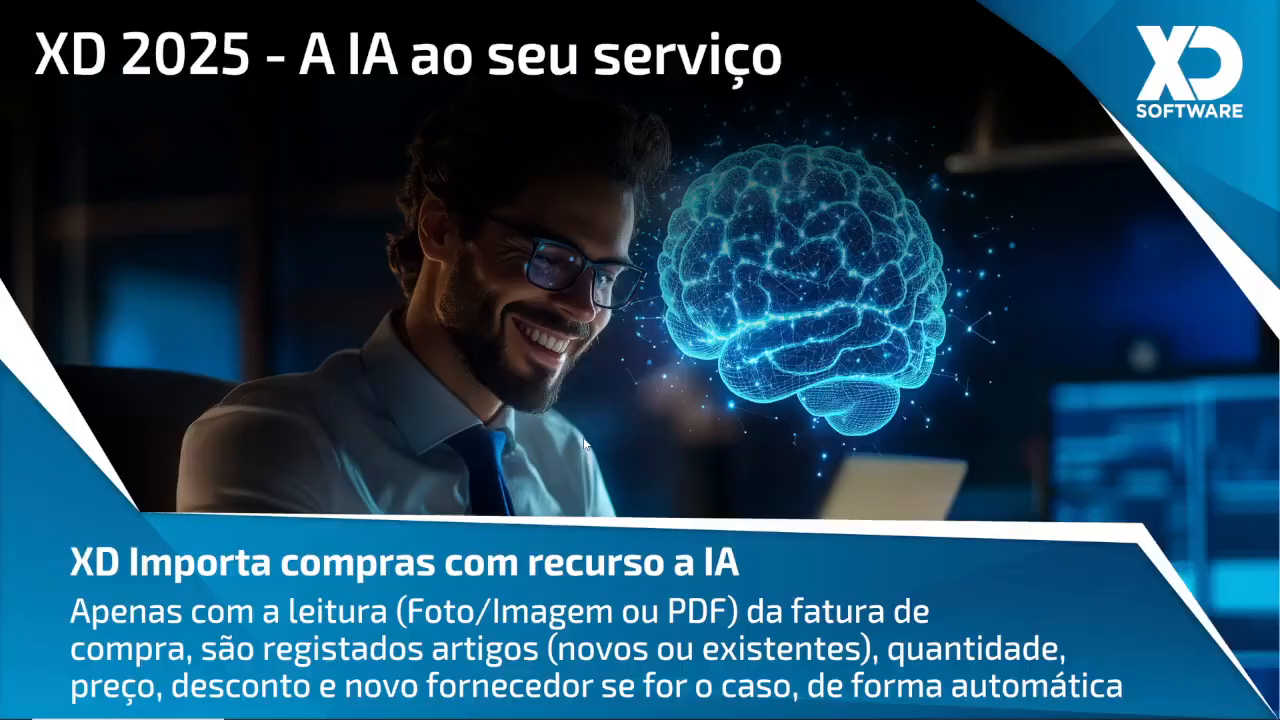